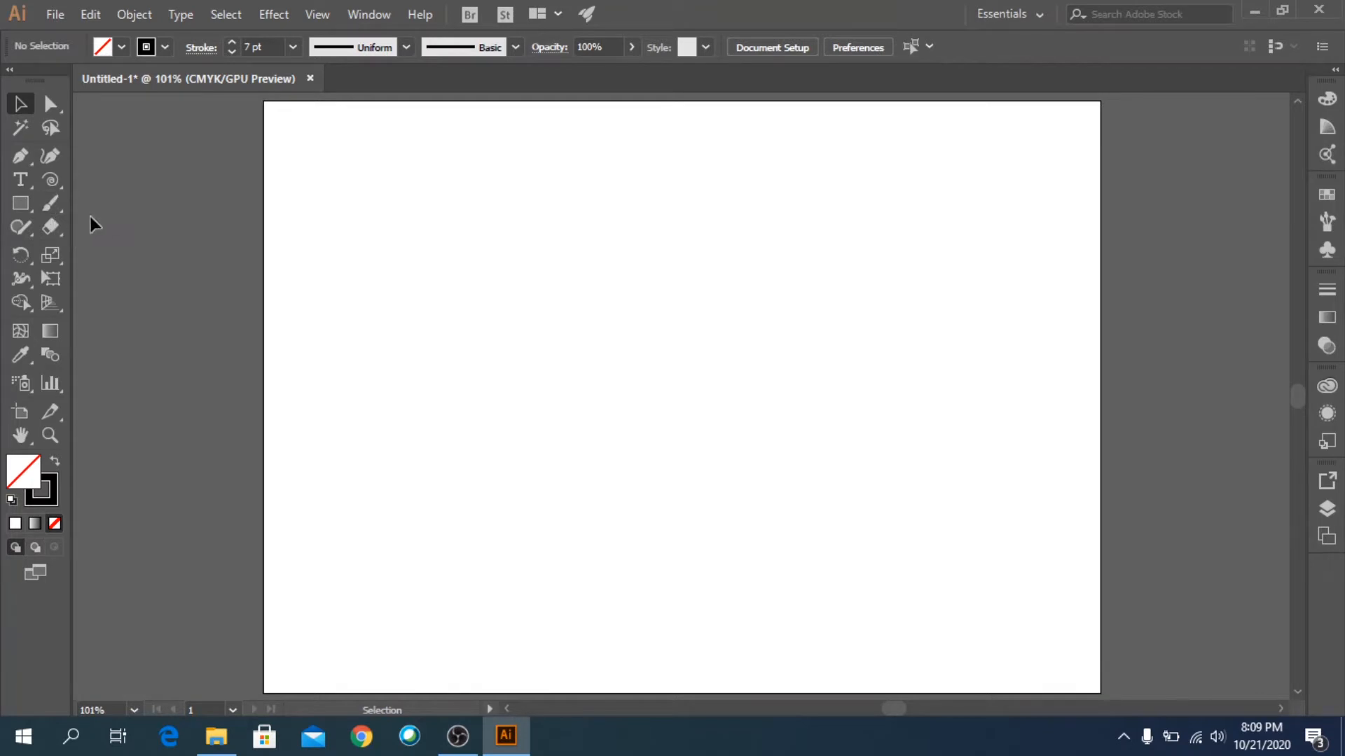
Step: Draw a line segment 240.98 pt long at a 6.13° angle in the upper part of the artboard
left_click(55, 182)
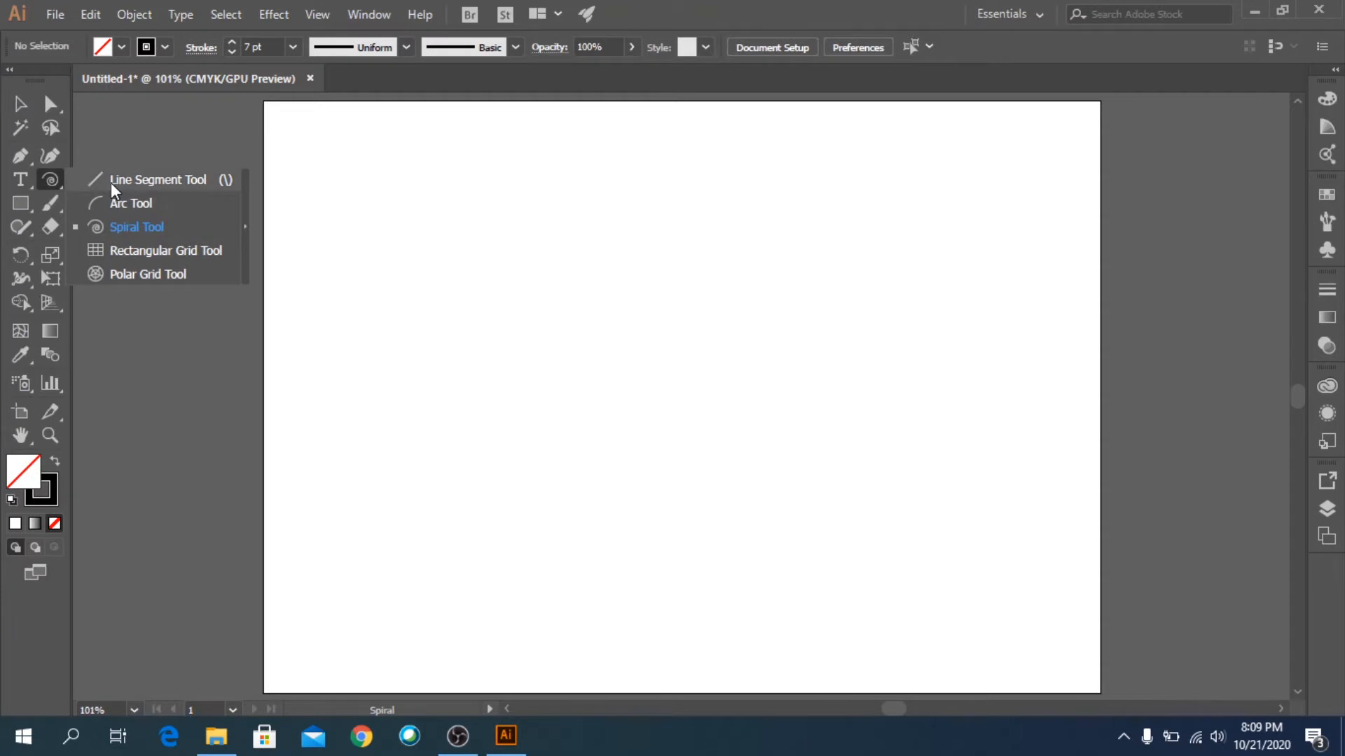
left_click(110, 182)
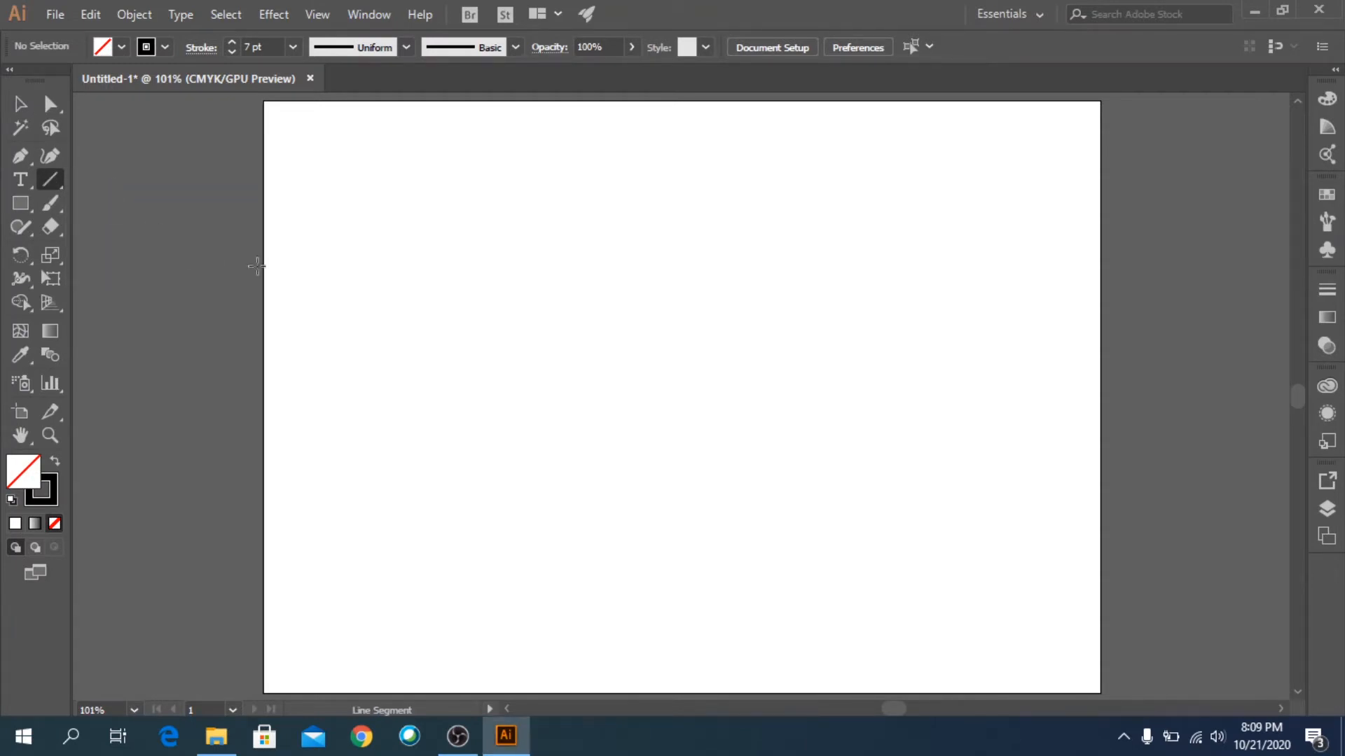
left_click(423, 267)
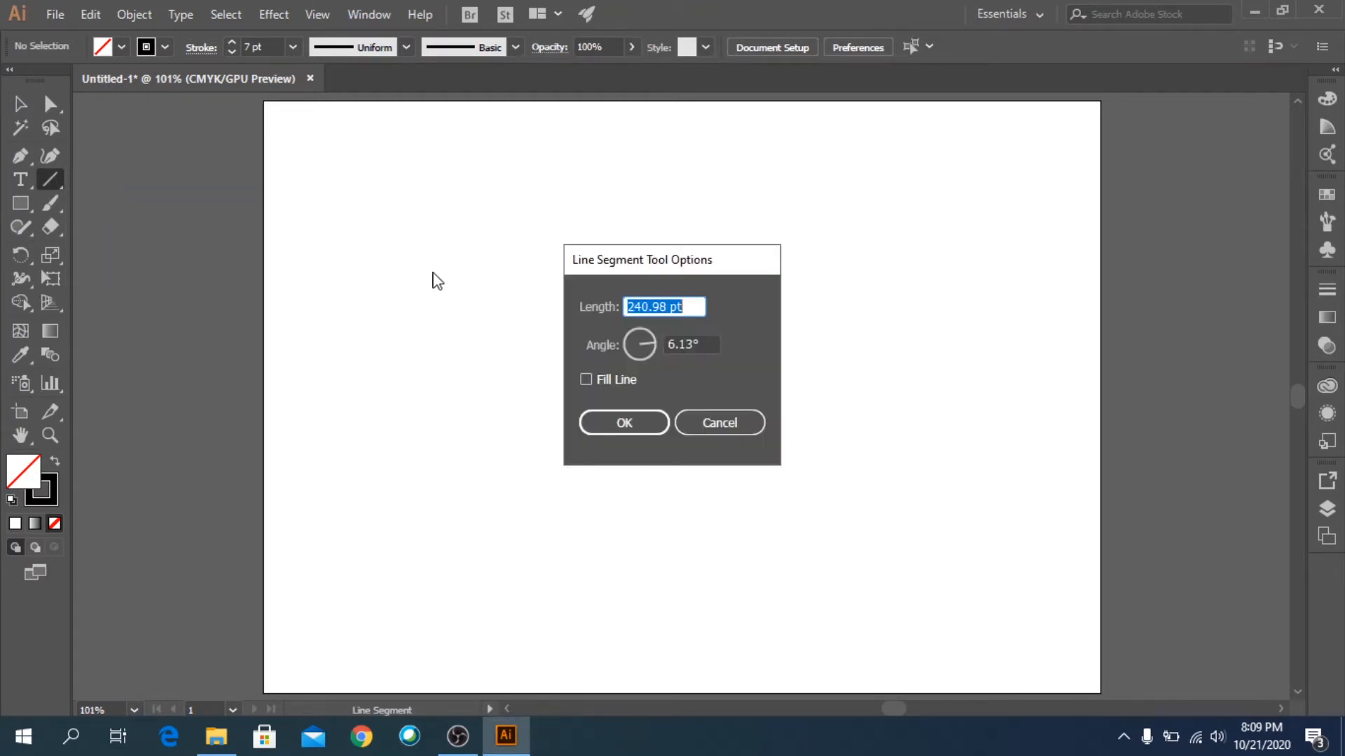
left_click(647, 423)
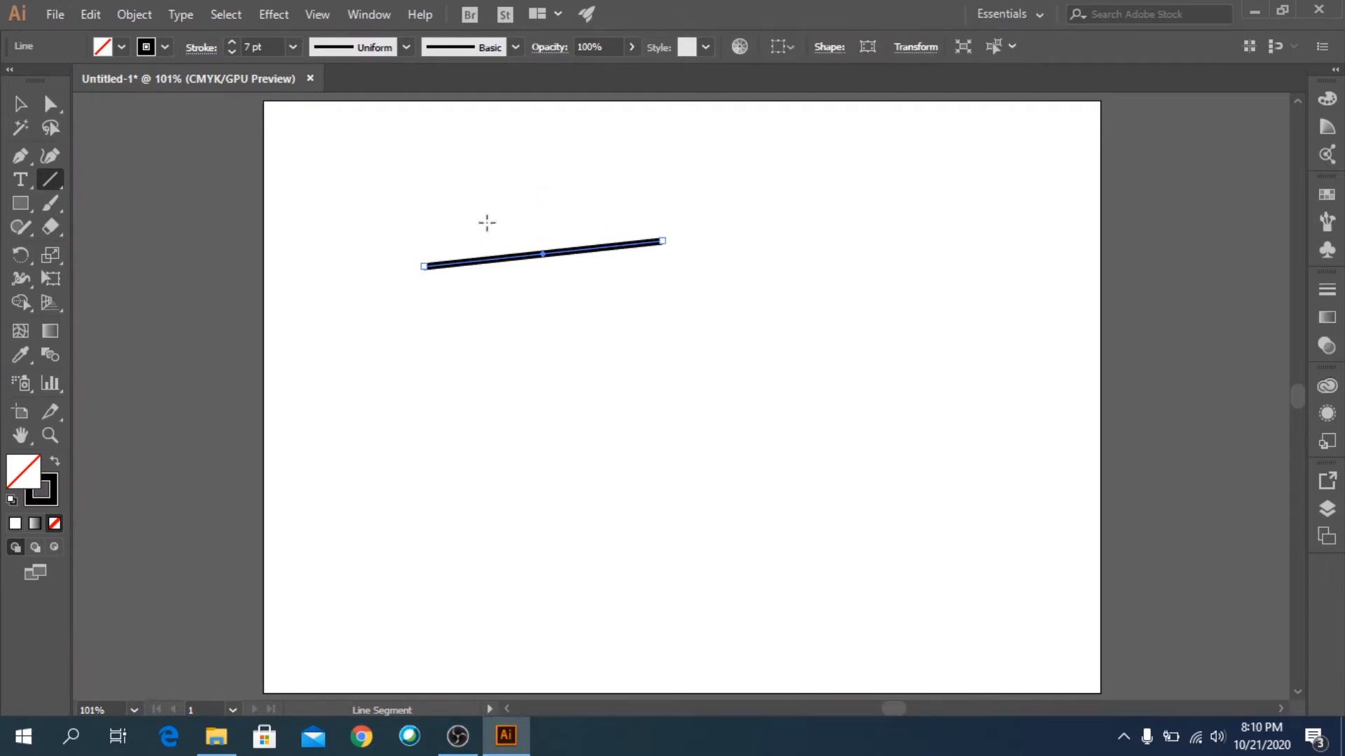
Step: Apply the rough charcoal-style brush to the line and deselect it
left_click(516, 47)
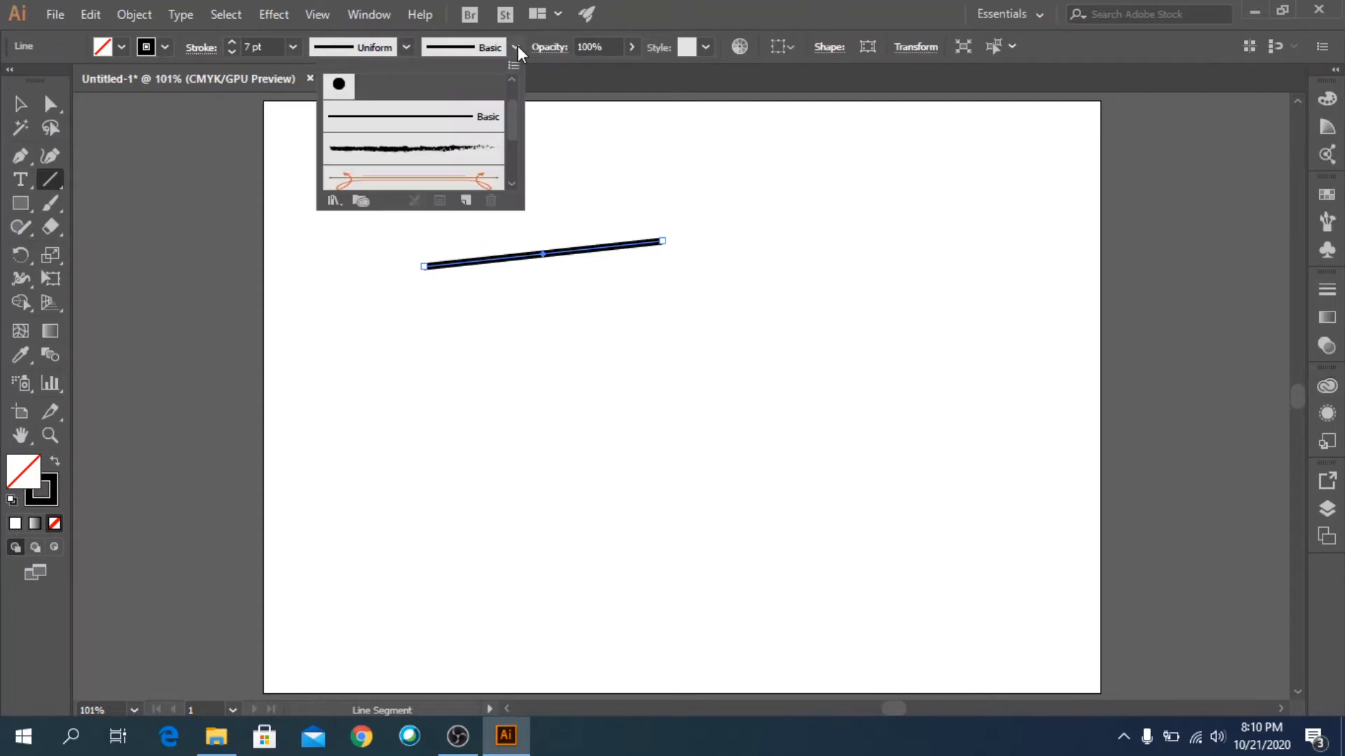
left_click(420, 150)
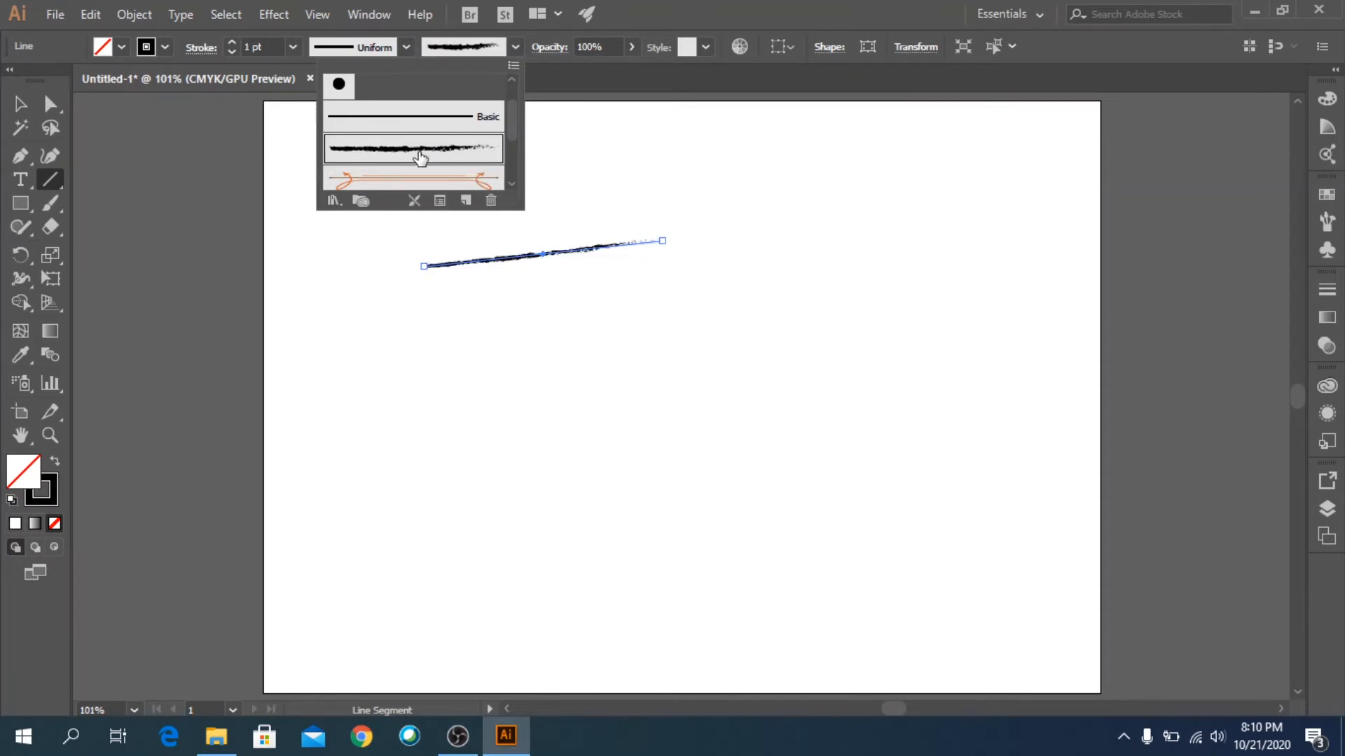
left_click(653, 344)
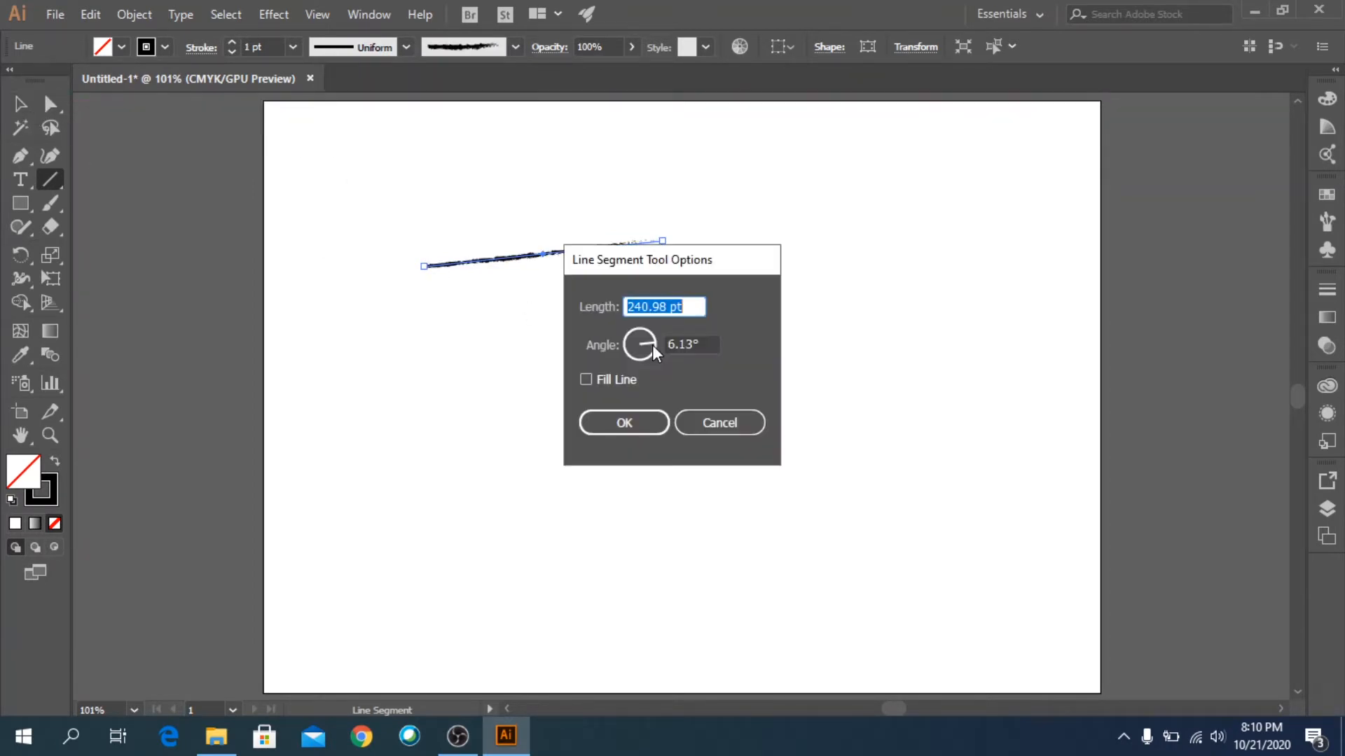
left_click(709, 424)
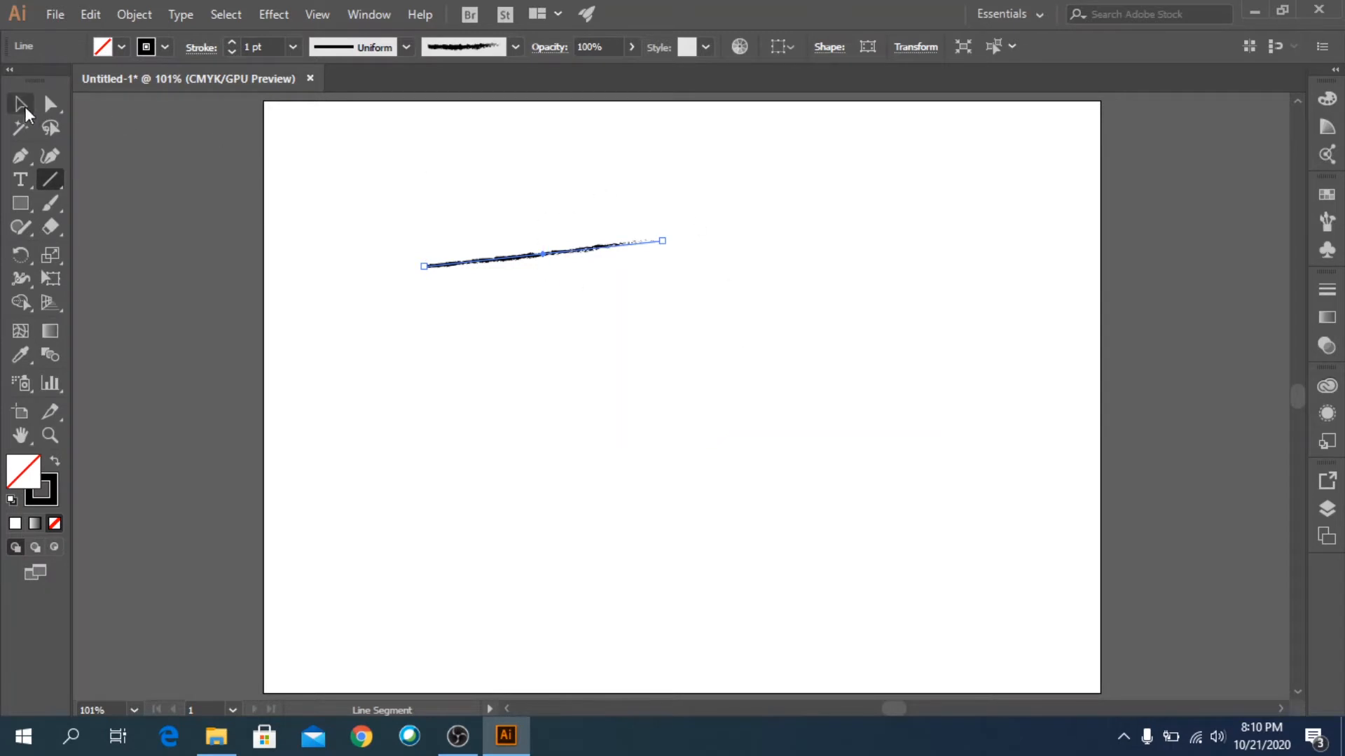
left_click(21, 103)
left_click(667, 320)
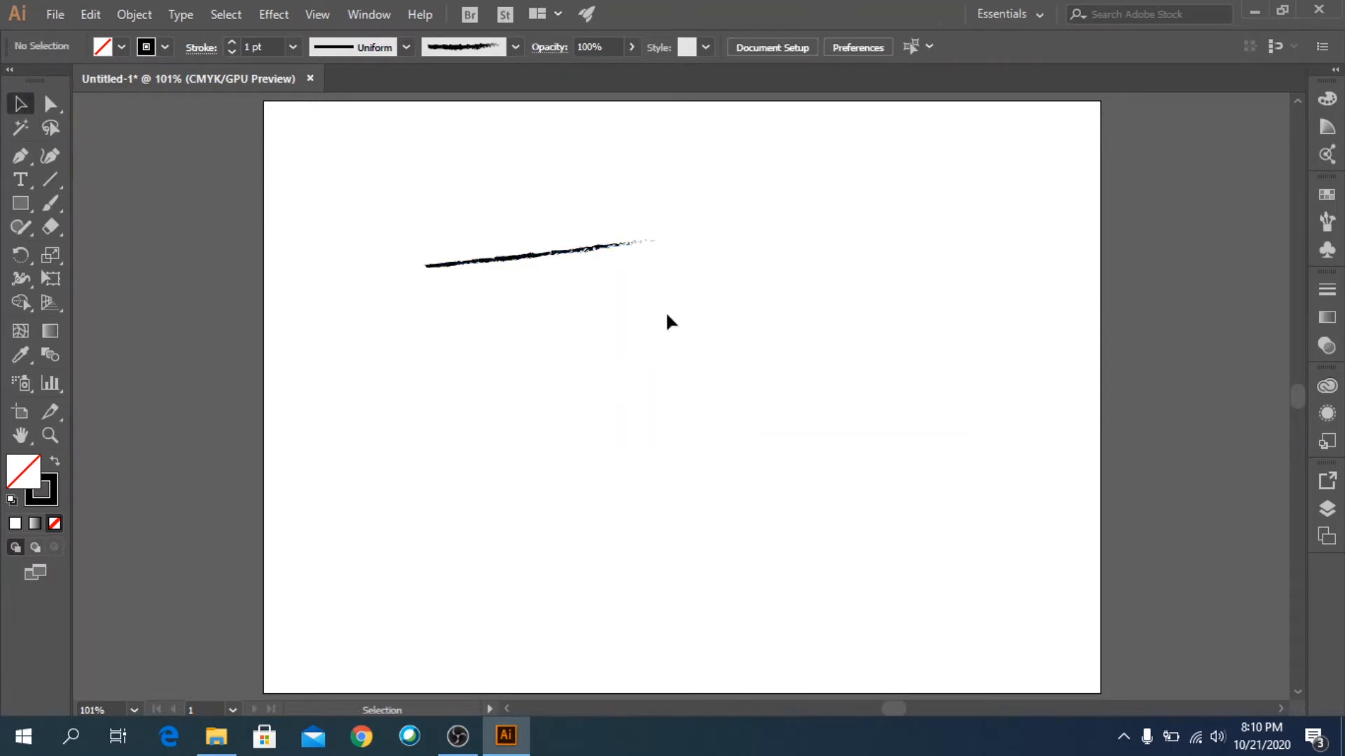
Step: Set the brushed line's stroke weight to 6 pt and stretch its right end outward to nearly double its length
left_click(521, 265)
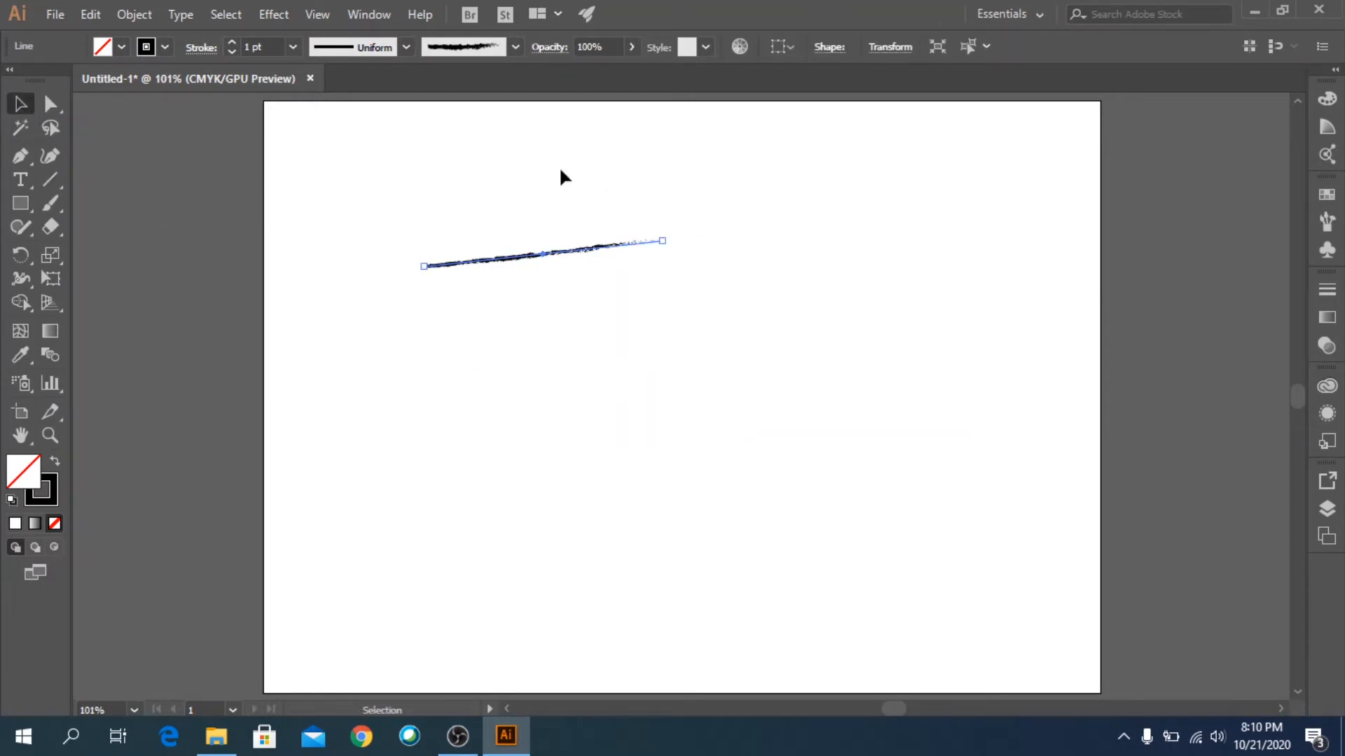
left_click(294, 50)
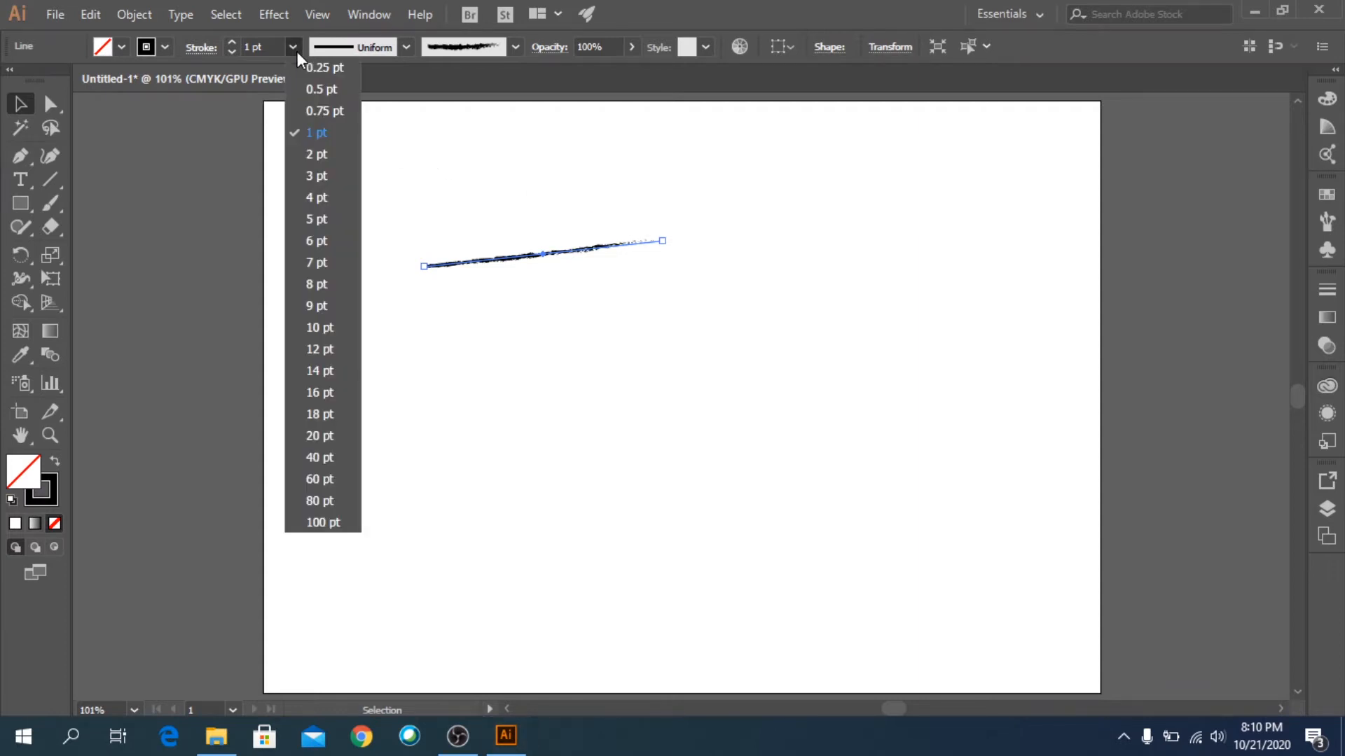
left_click(310, 242)
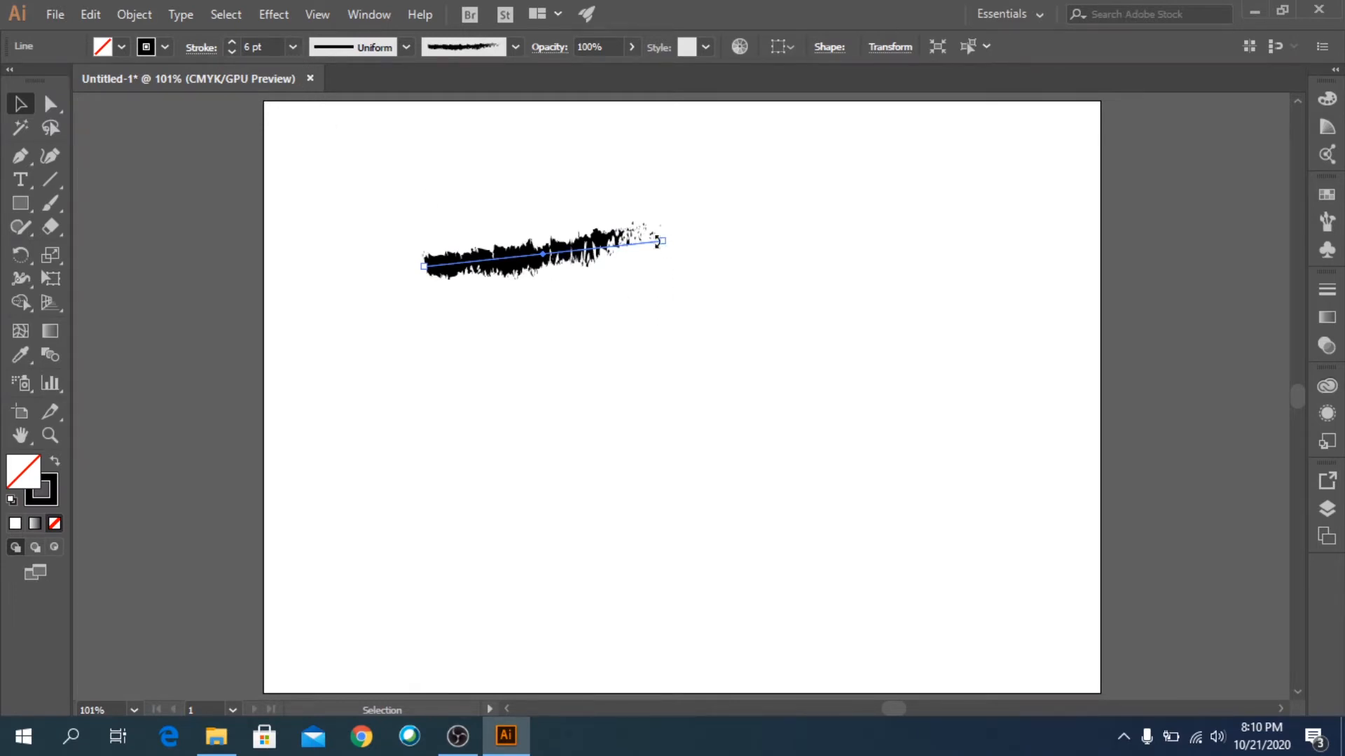
left_click_drag(664, 241, 882, 247)
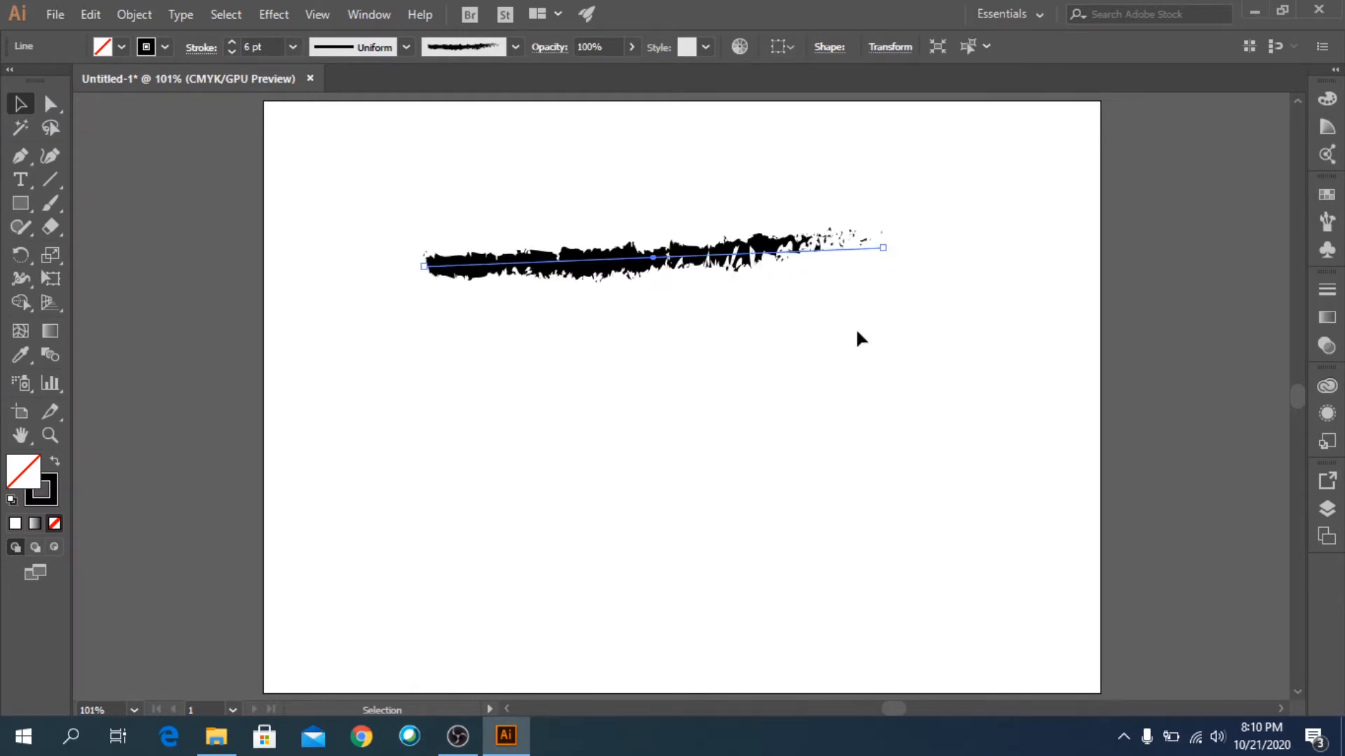
Step: Try a bright blue stroke colour on the line and set it back to black
left_click(166, 48)
left_click(109, 82)
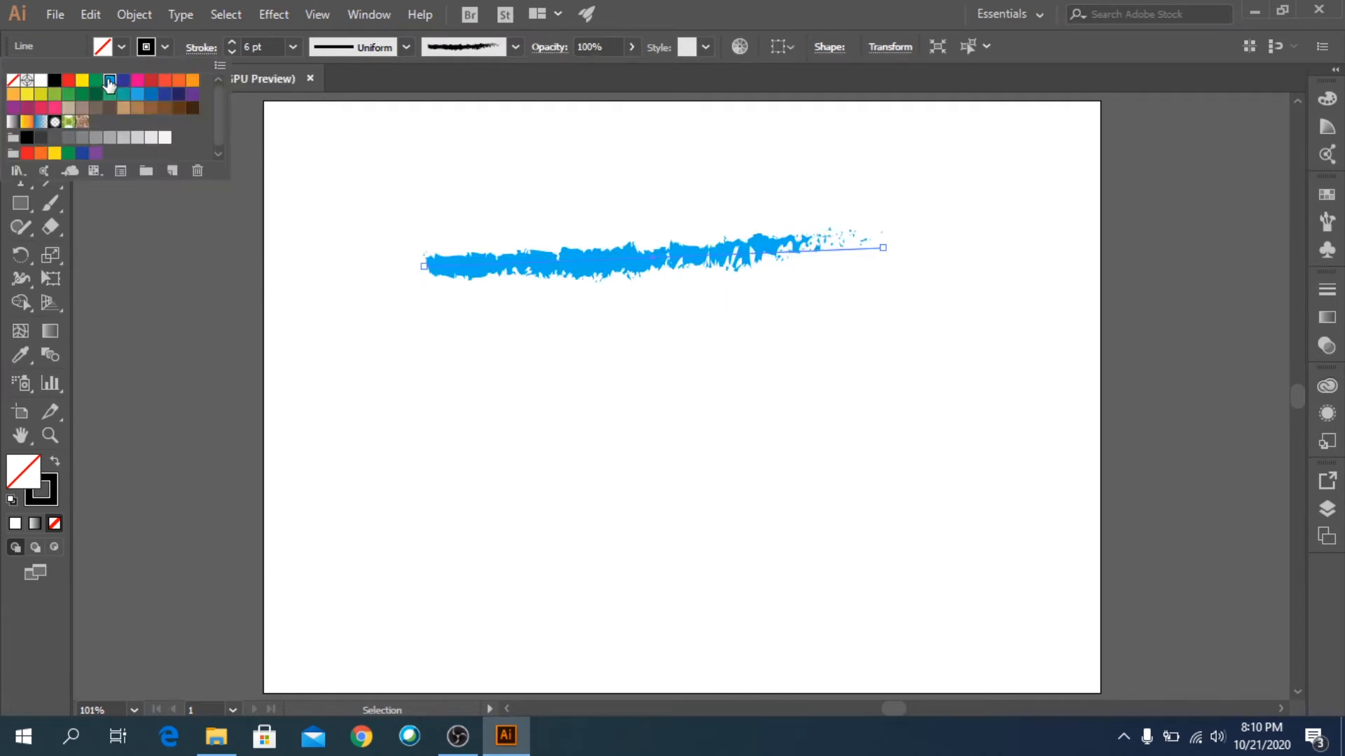
left_click(54, 81)
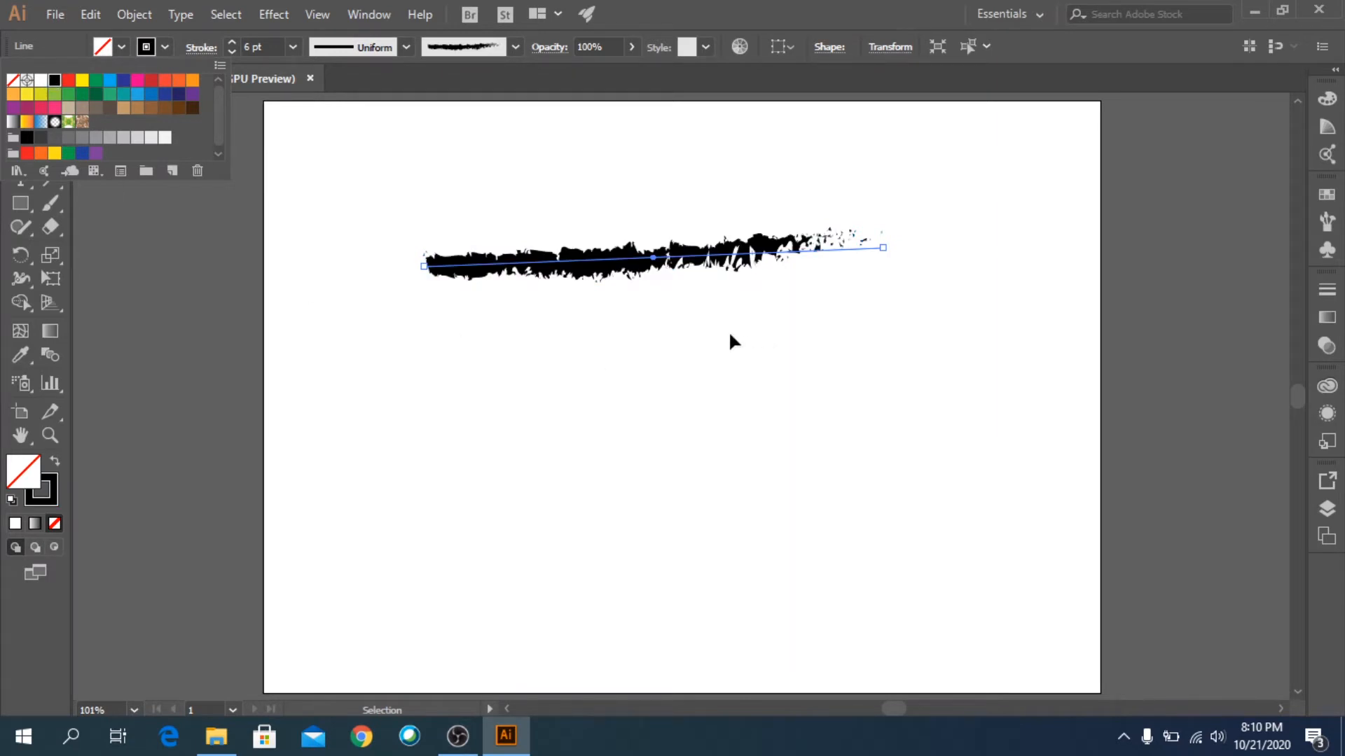
key("Escape")
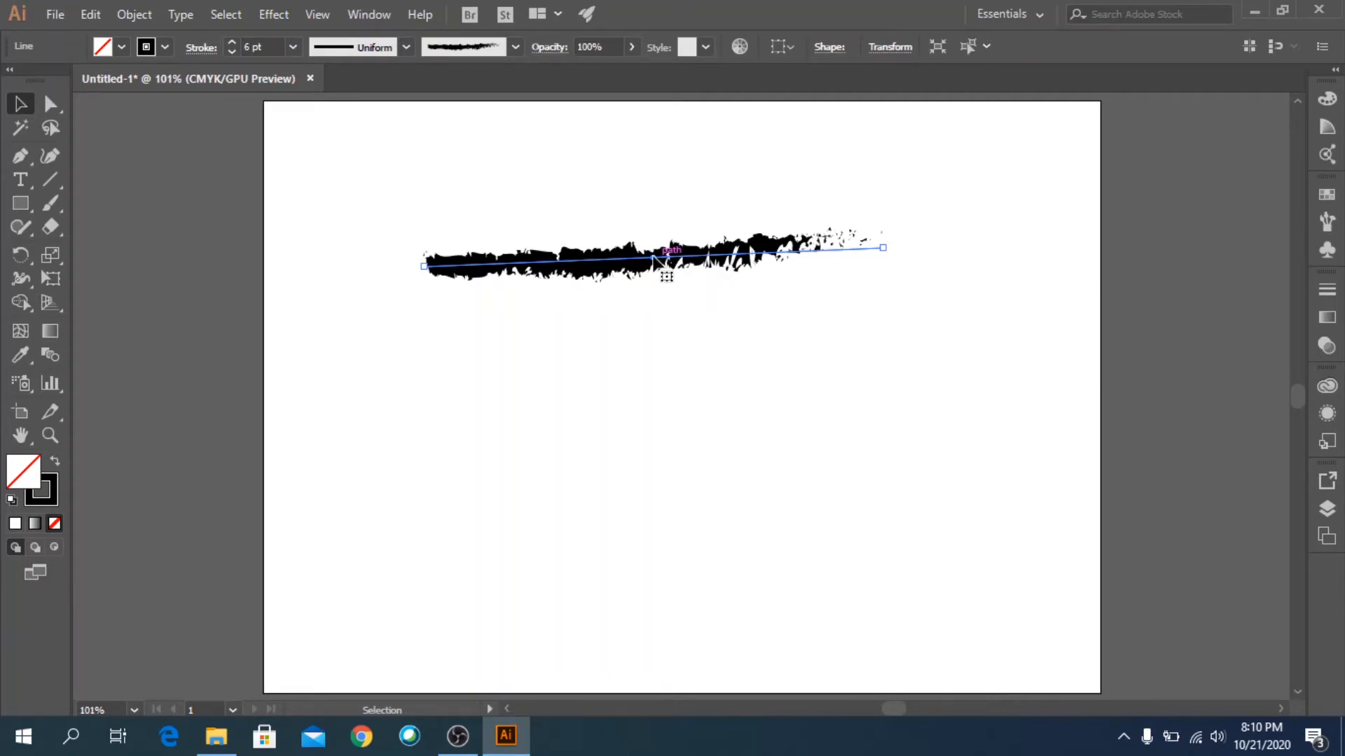
Step: Add an anchor point near the middle of the line and raise it to form a peak
left_click(22, 154)
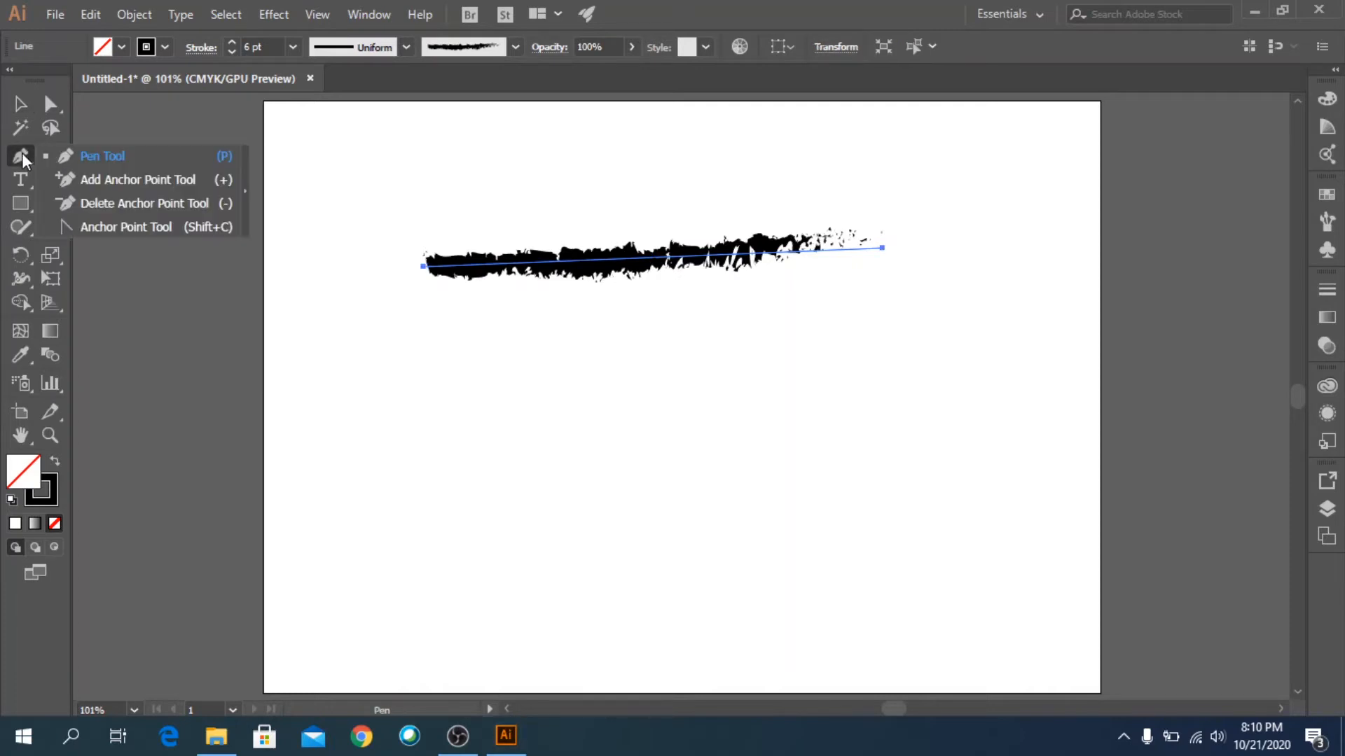
left_click(77, 182)
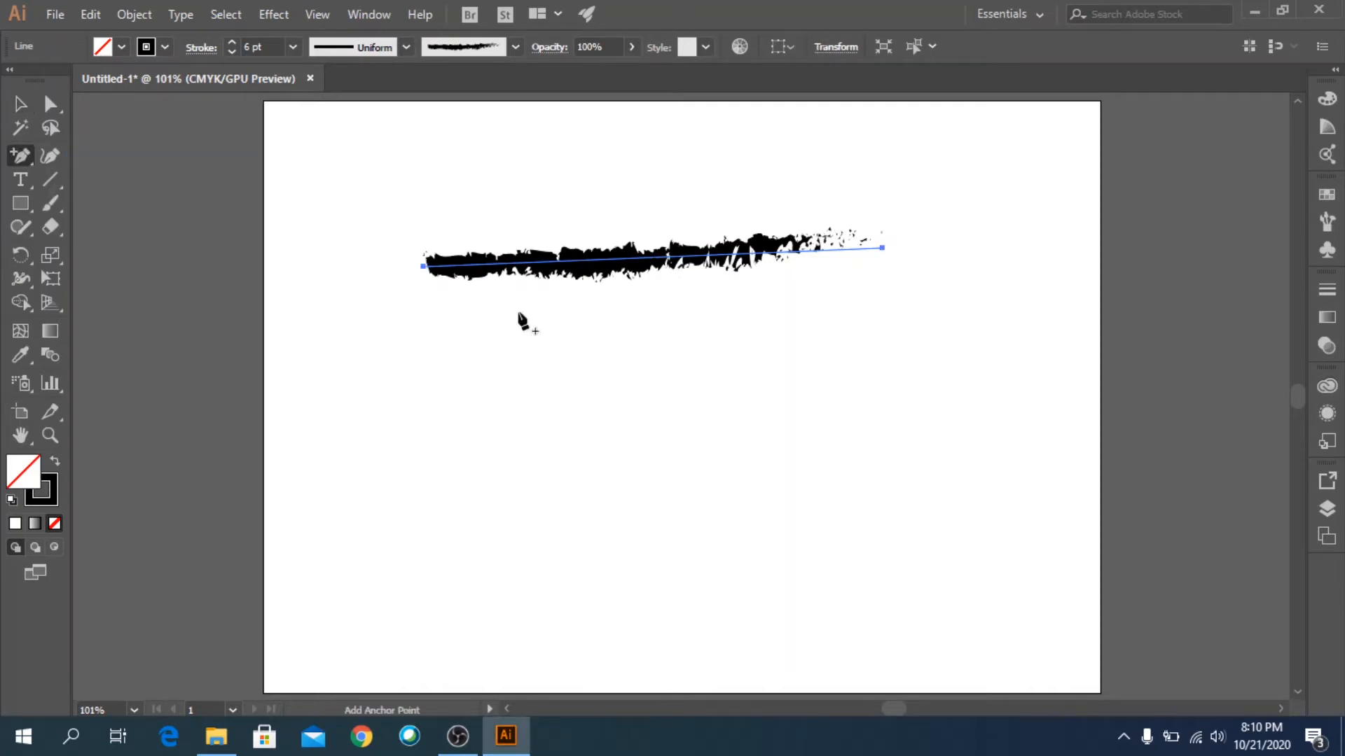
left_click(666, 258)
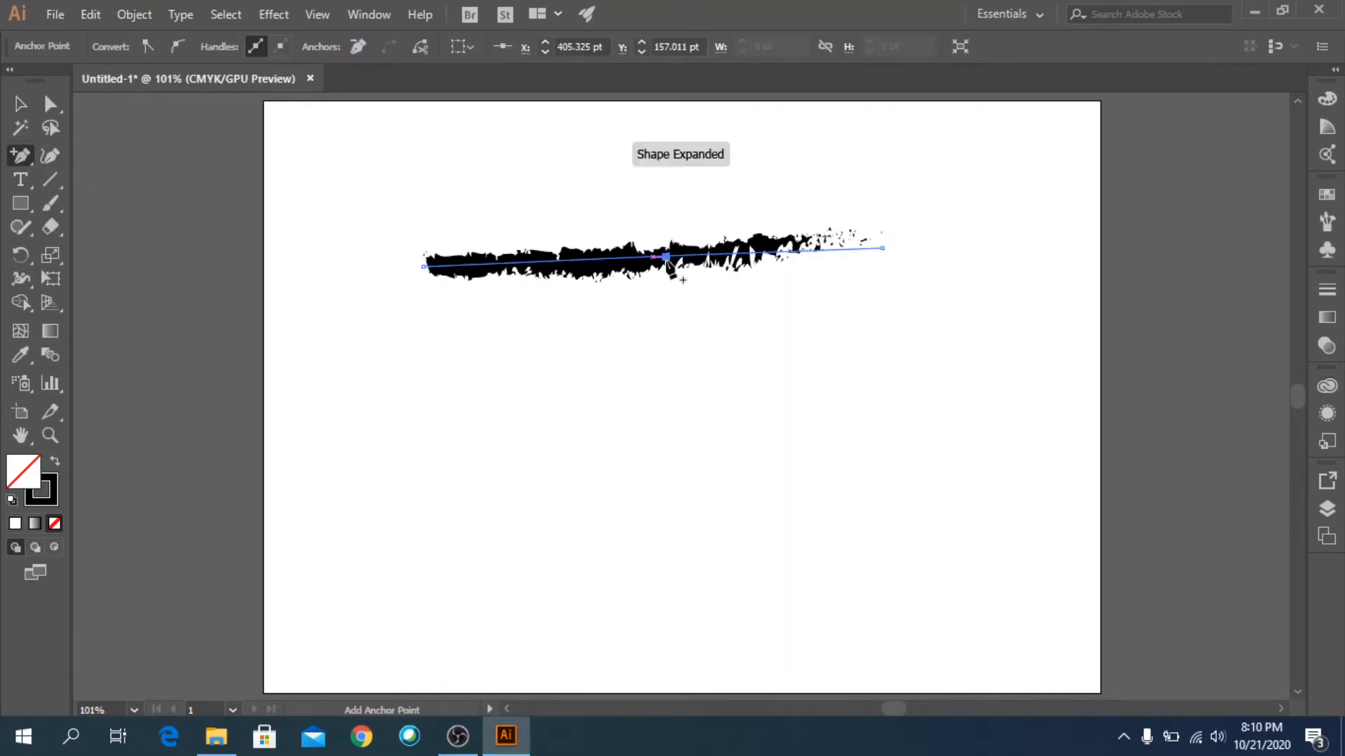
left_click(46, 107)
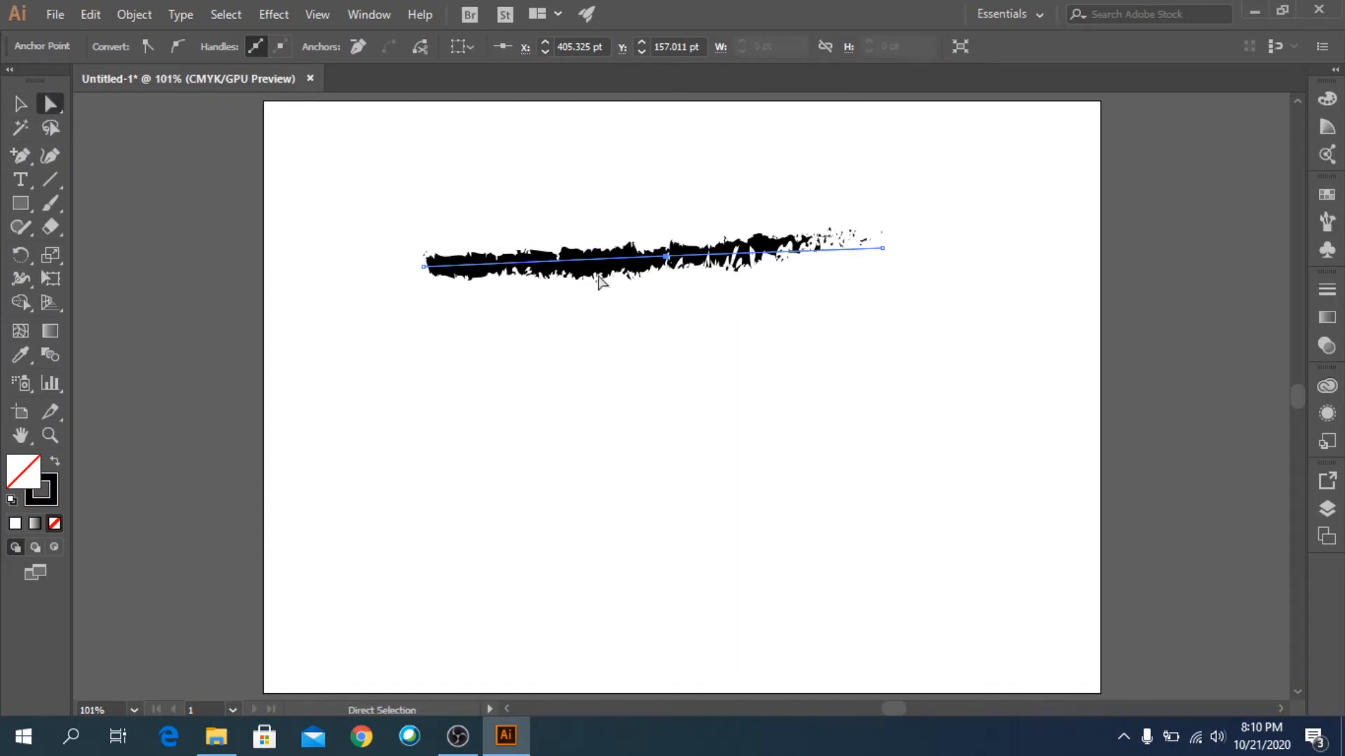
left_click_drag(666, 256, 659, 169)
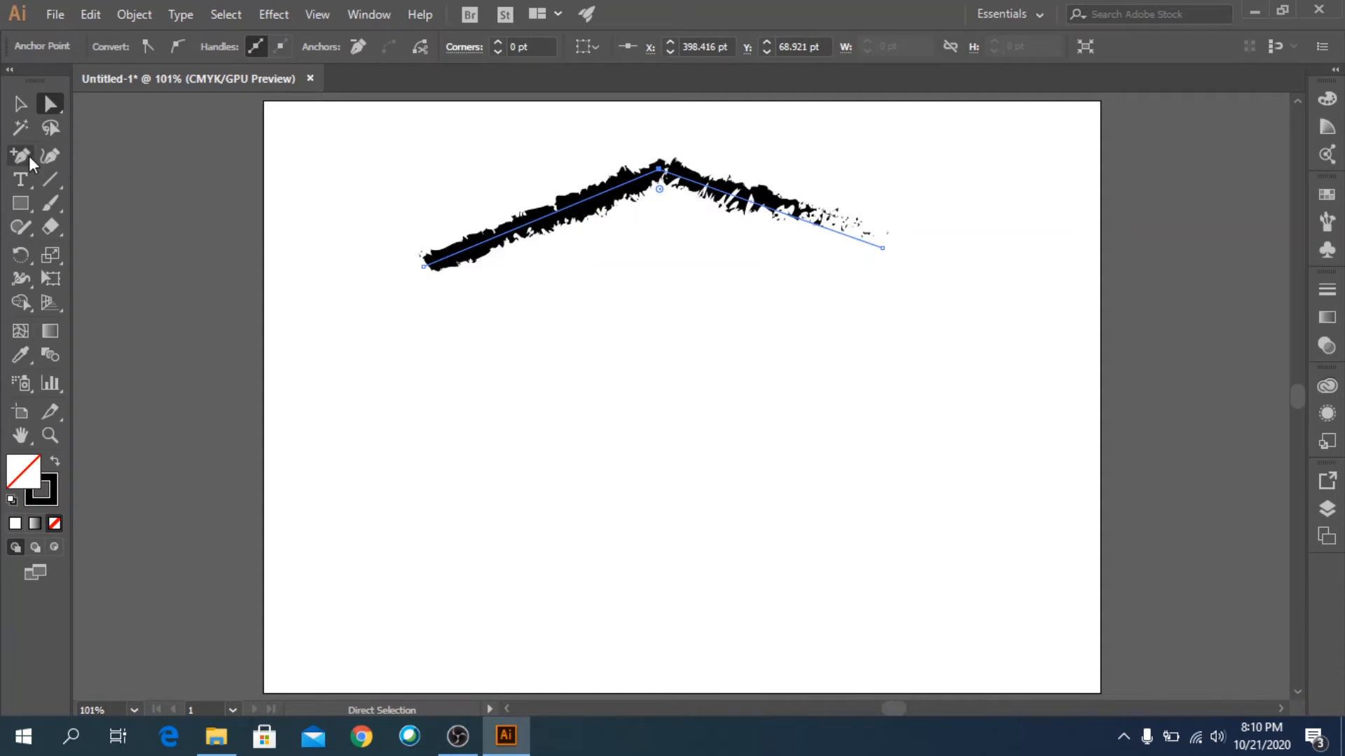
Step: Convert the raised middle anchor point to a smooth point so the path becomes a rounded arch
left_click_drag(24, 154, 68, 226)
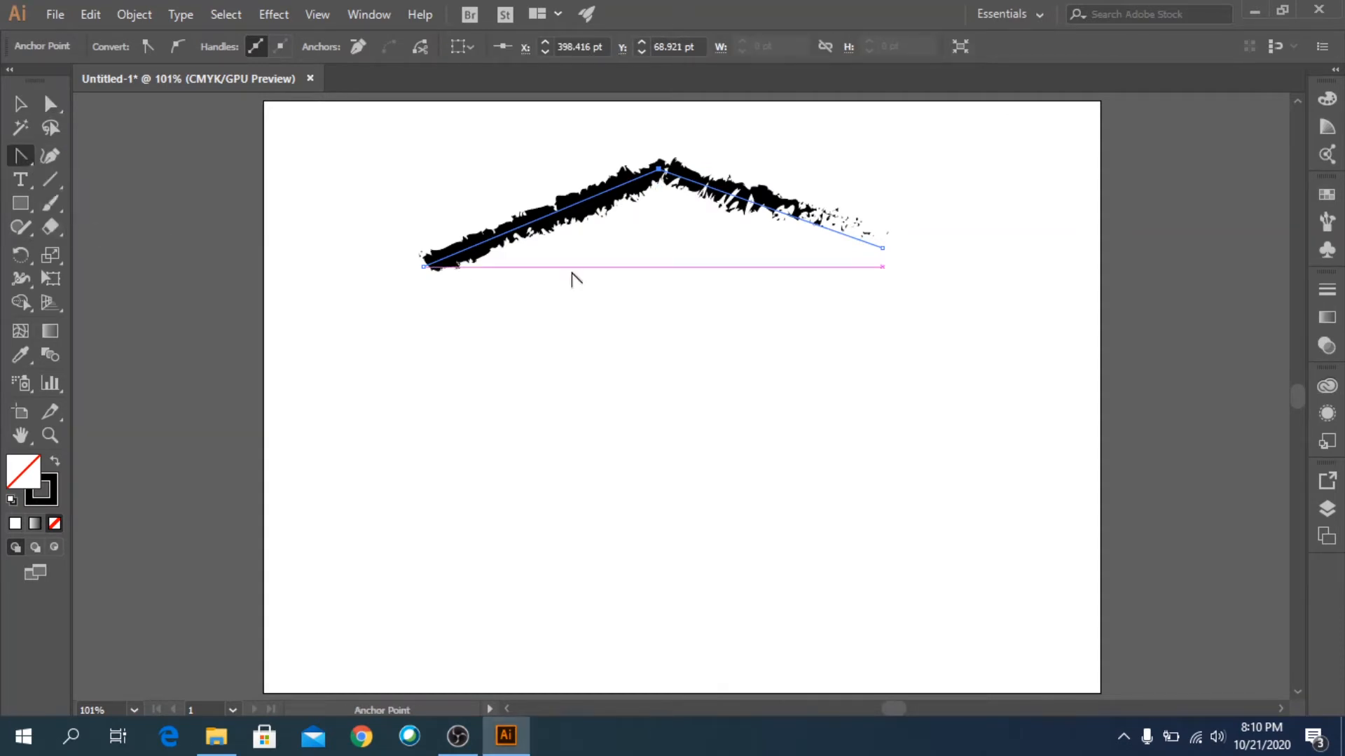
left_click_drag(660, 169, 875, 179)
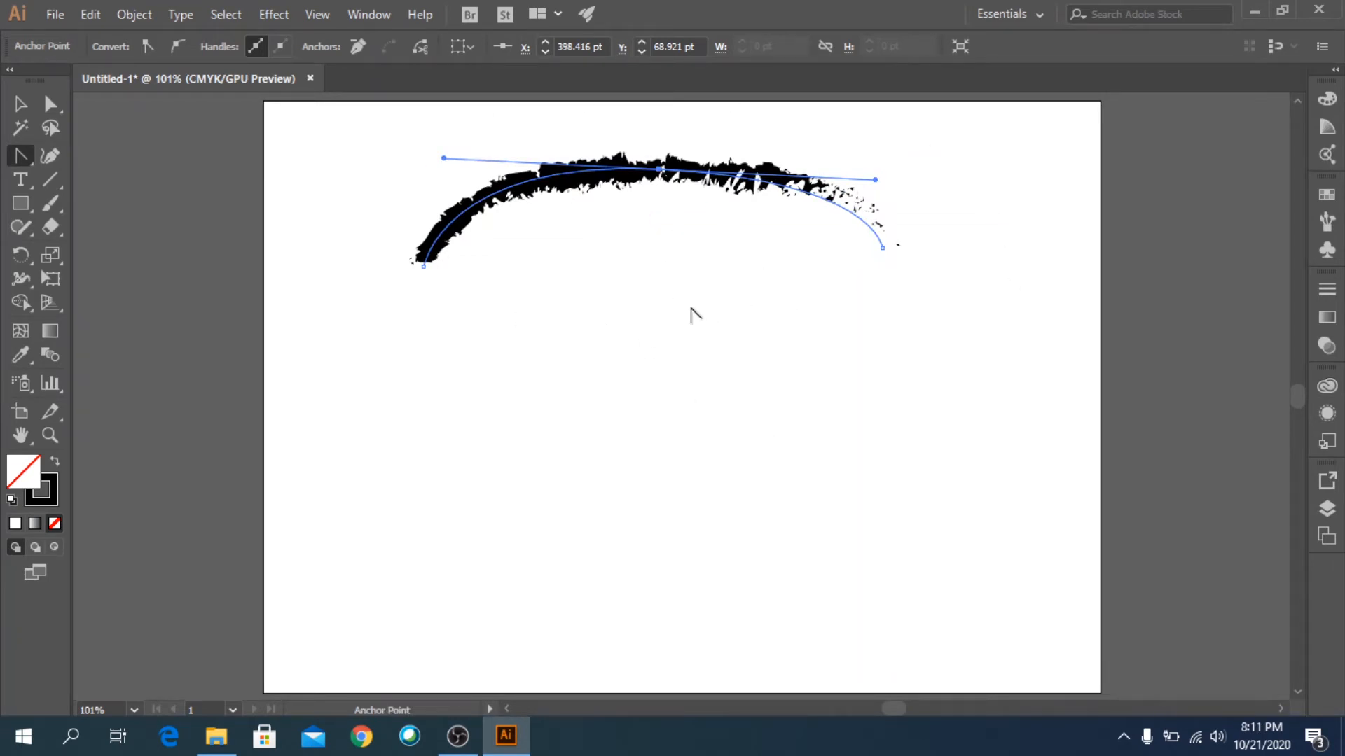
Step: Apply the orange banner-style brush with curled arrow ends to the arched path
left_click(20, 103)
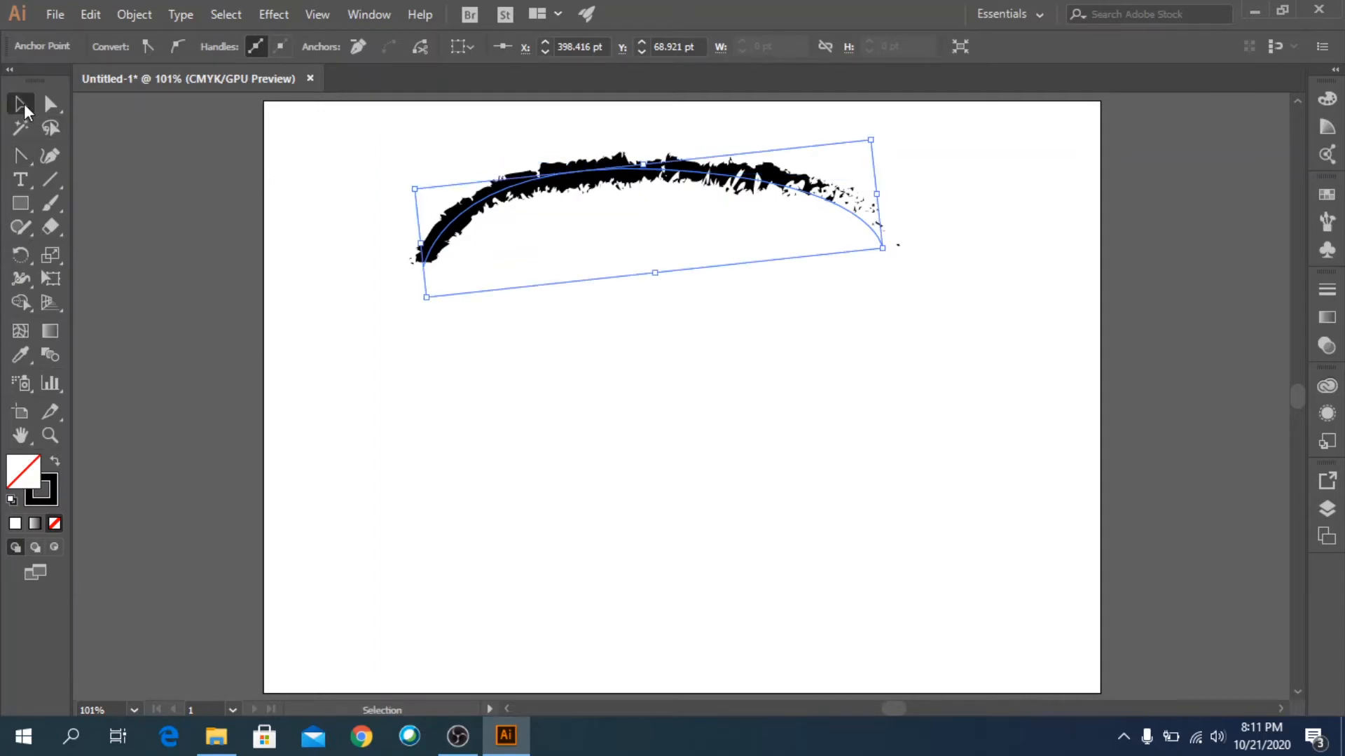
left_click(601, 197)
left_click(616, 181)
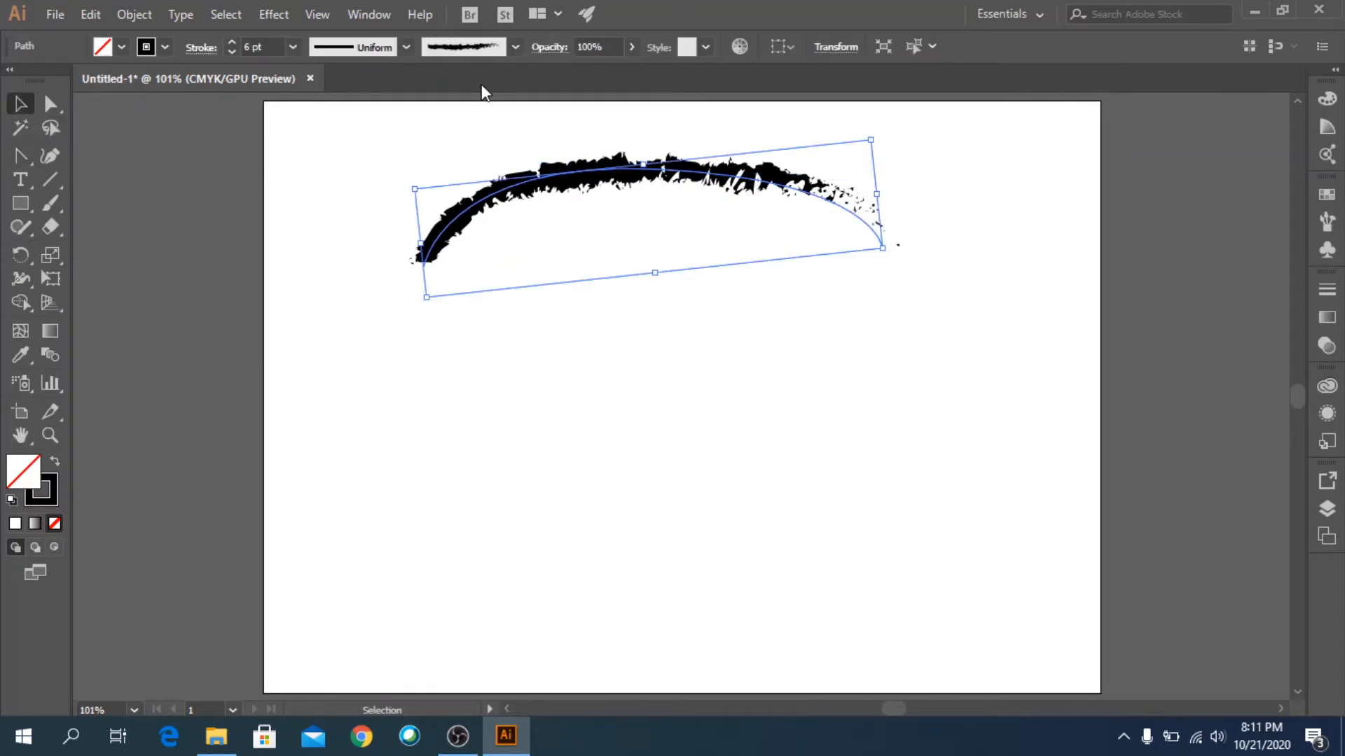
left_click(516, 47)
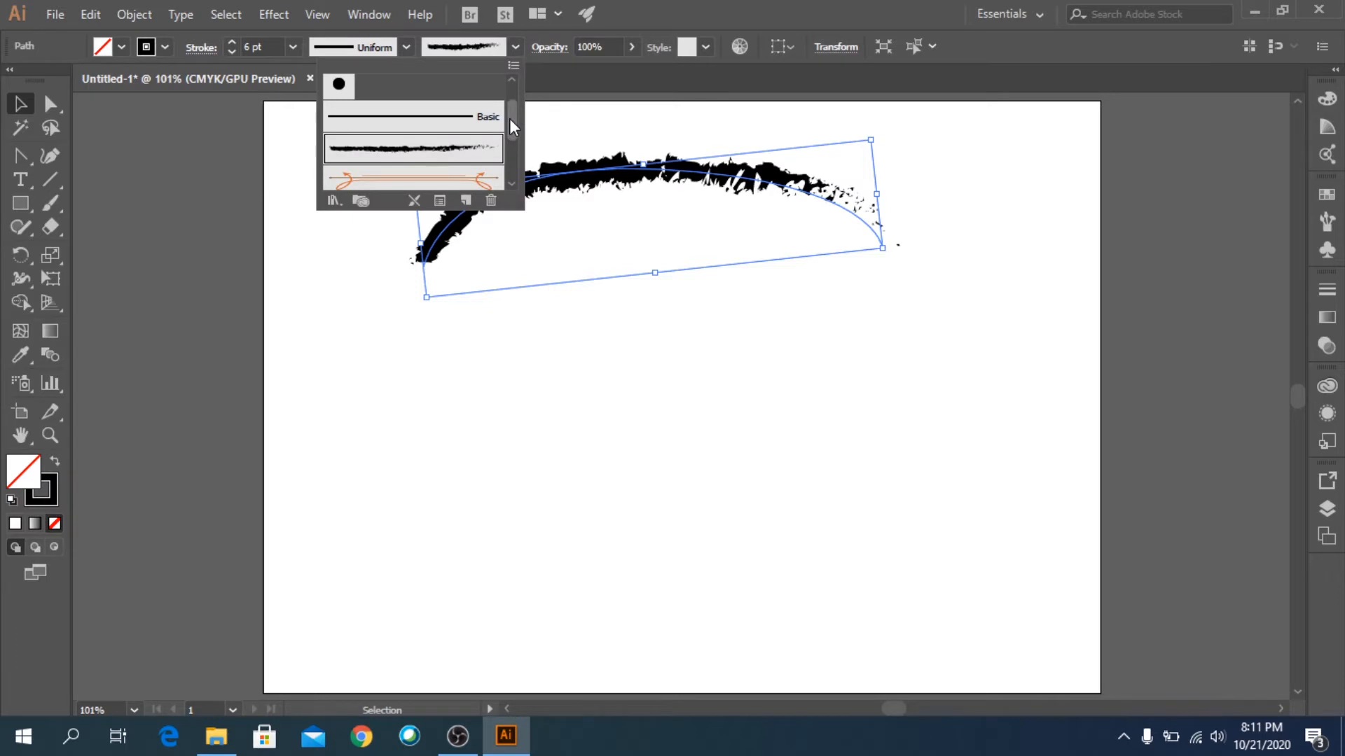
mouse_move(509, 120)
left_mouse_down()
mouse_move(508, 160)
mouse_move(505, 119)
left_mouse_up()
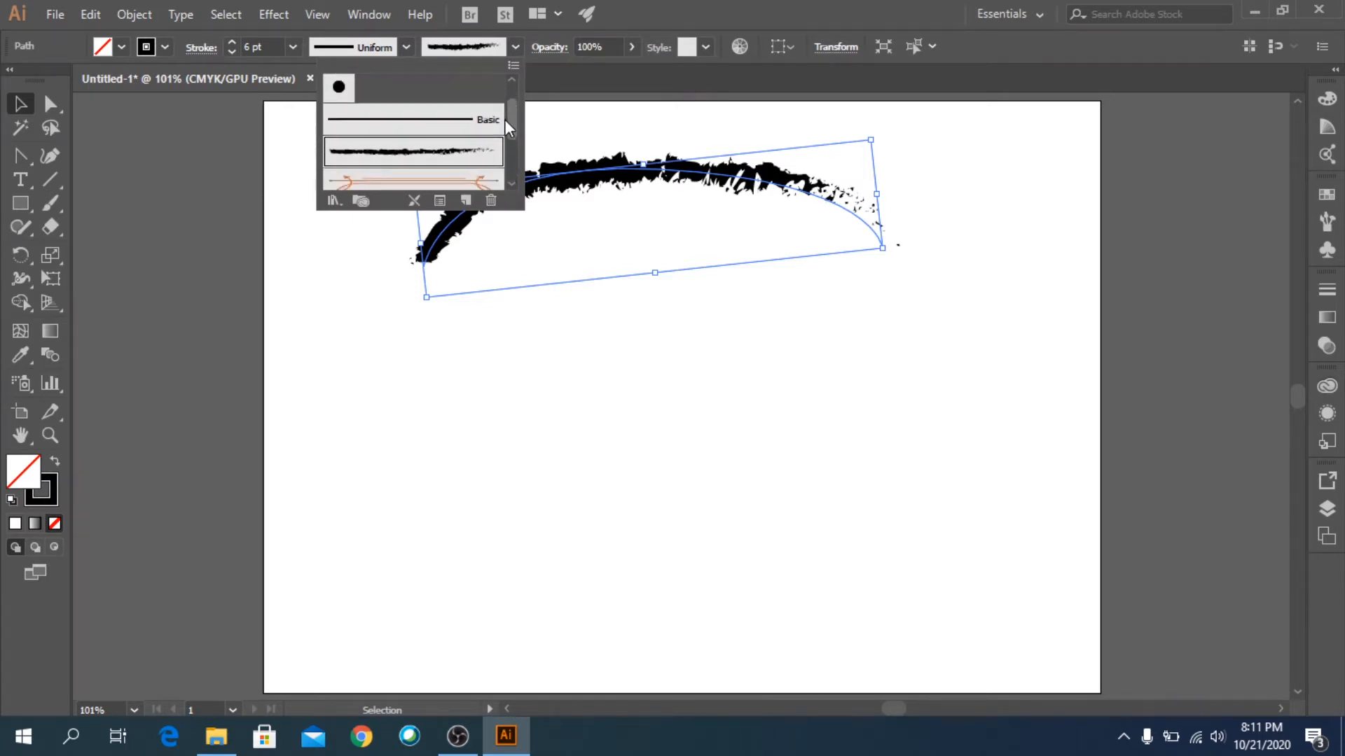
left_click(425, 185)
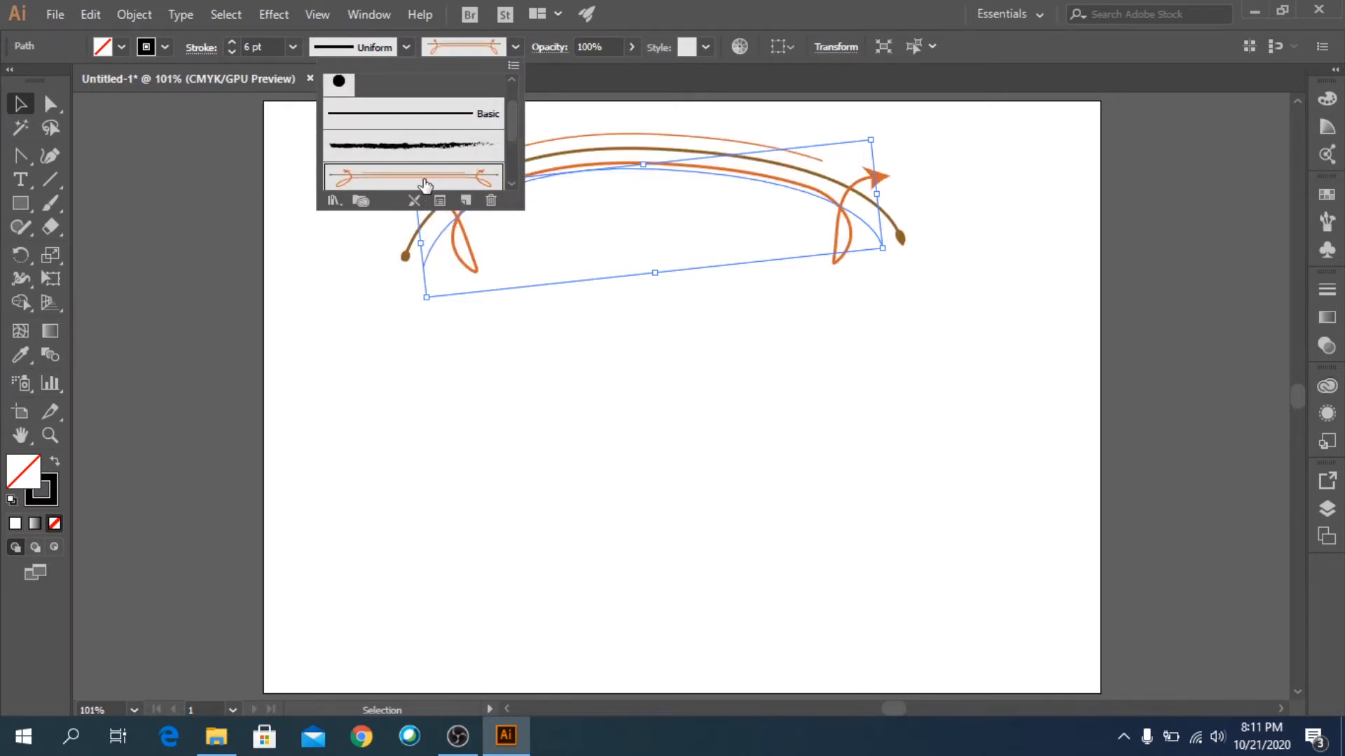
left_click(778, 337)
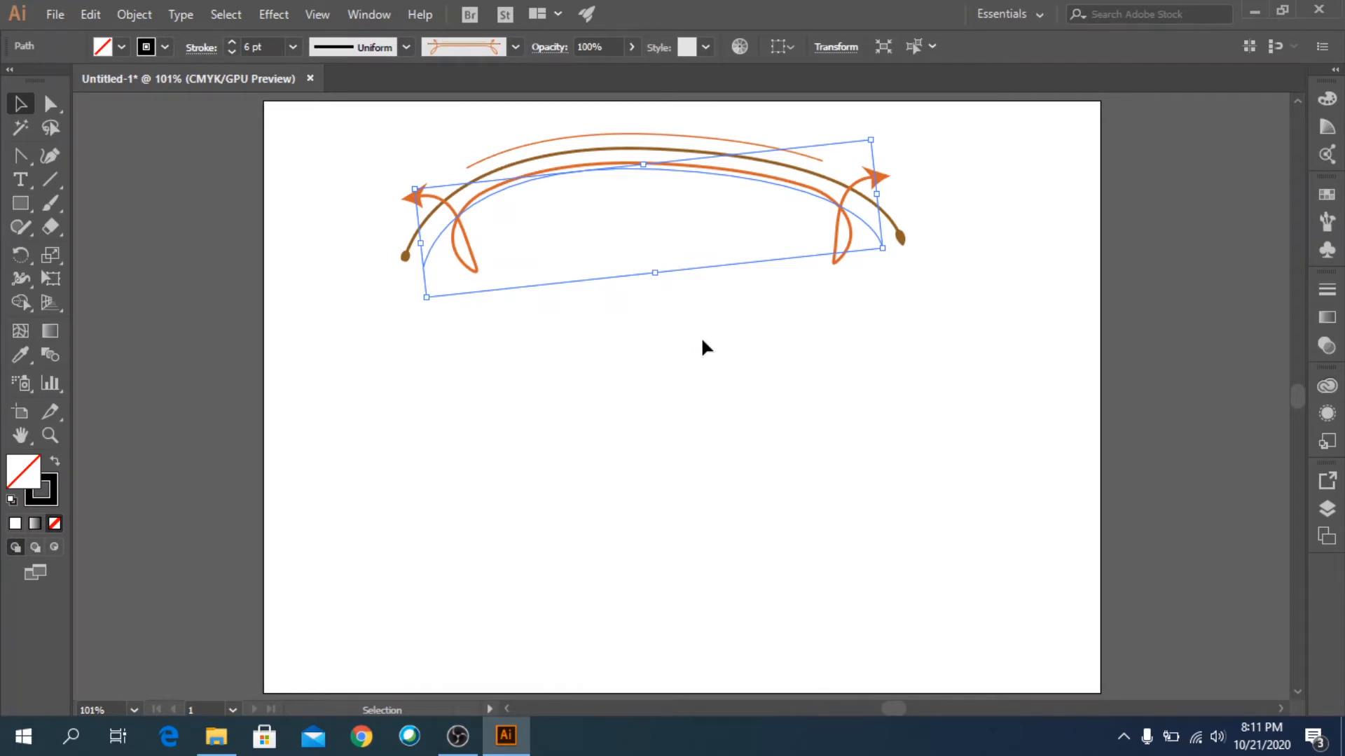
Step: Delete the arched path and create a 5-point star with radii of 25 pt and 50 pt near the artboard's centre
key("Delete")
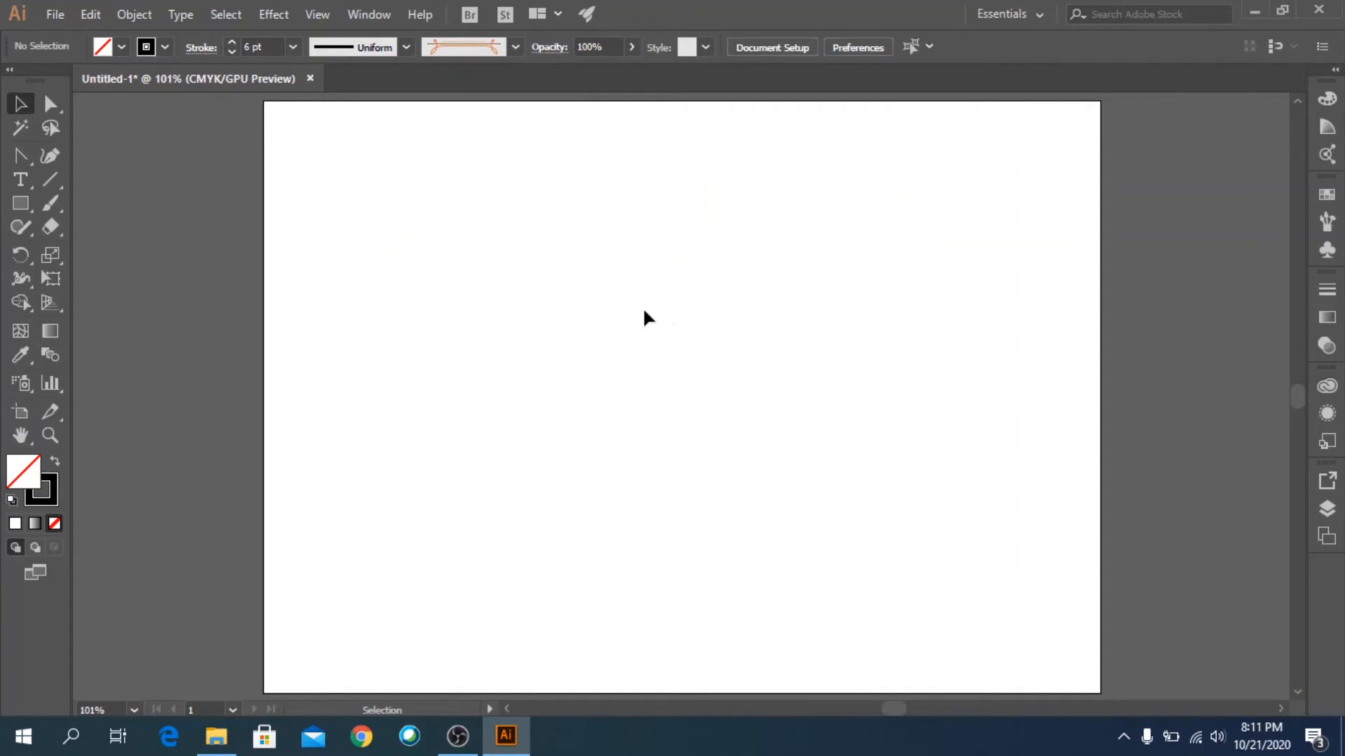
left_click(24, 208)
left_click(68, 299)
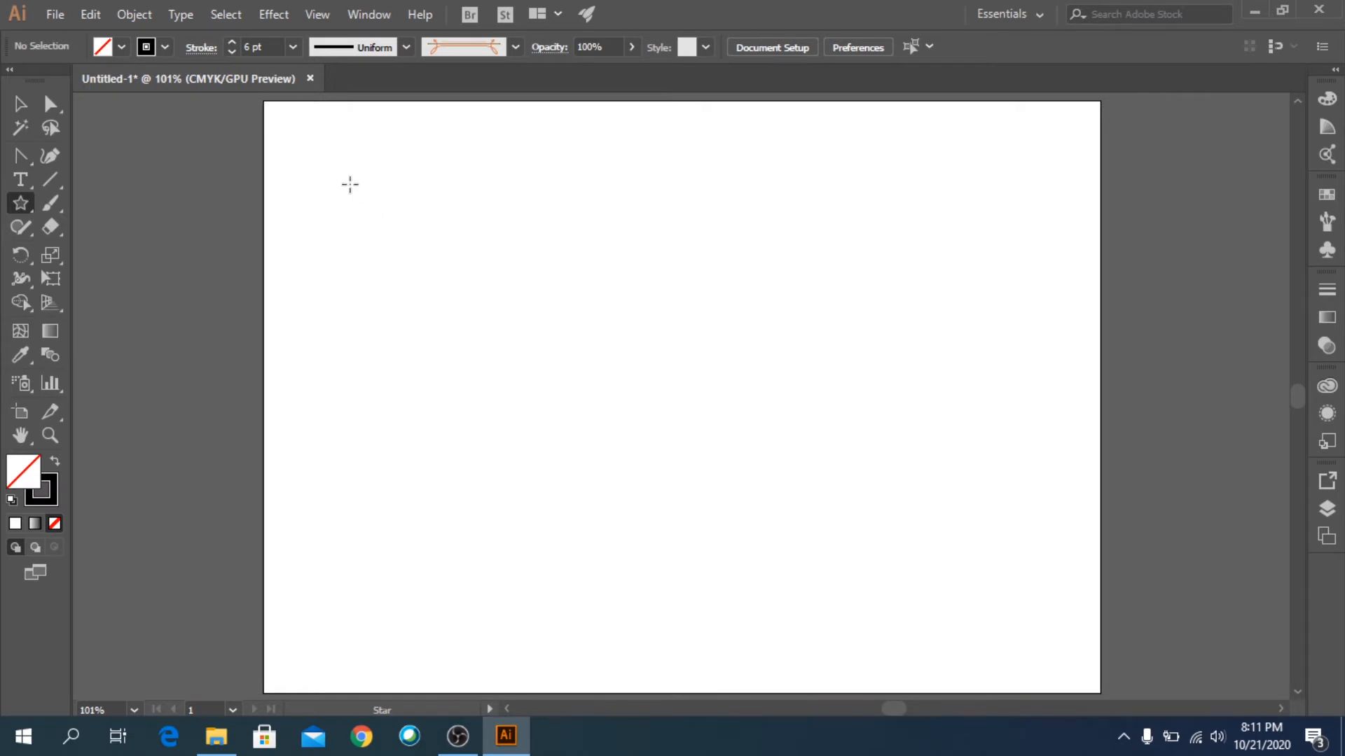
left_click(637, 383)
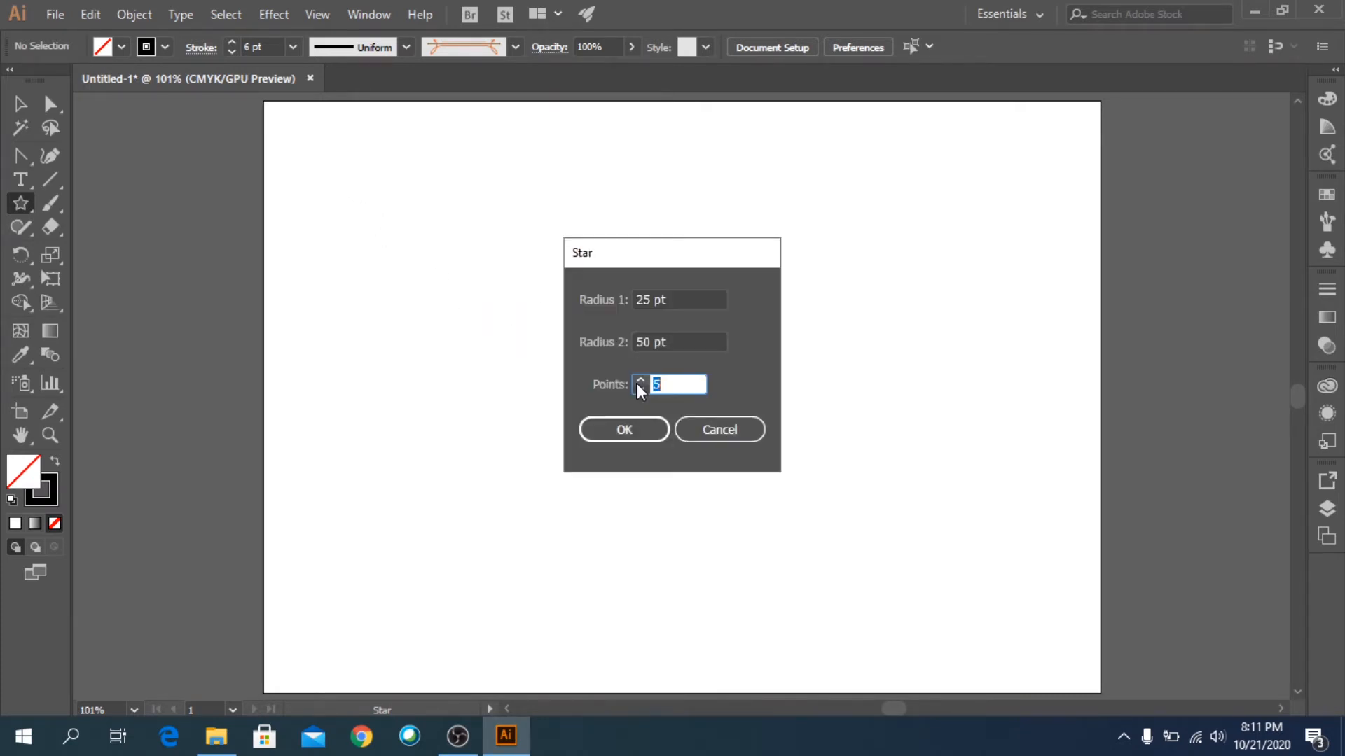
left_click(622, 430)
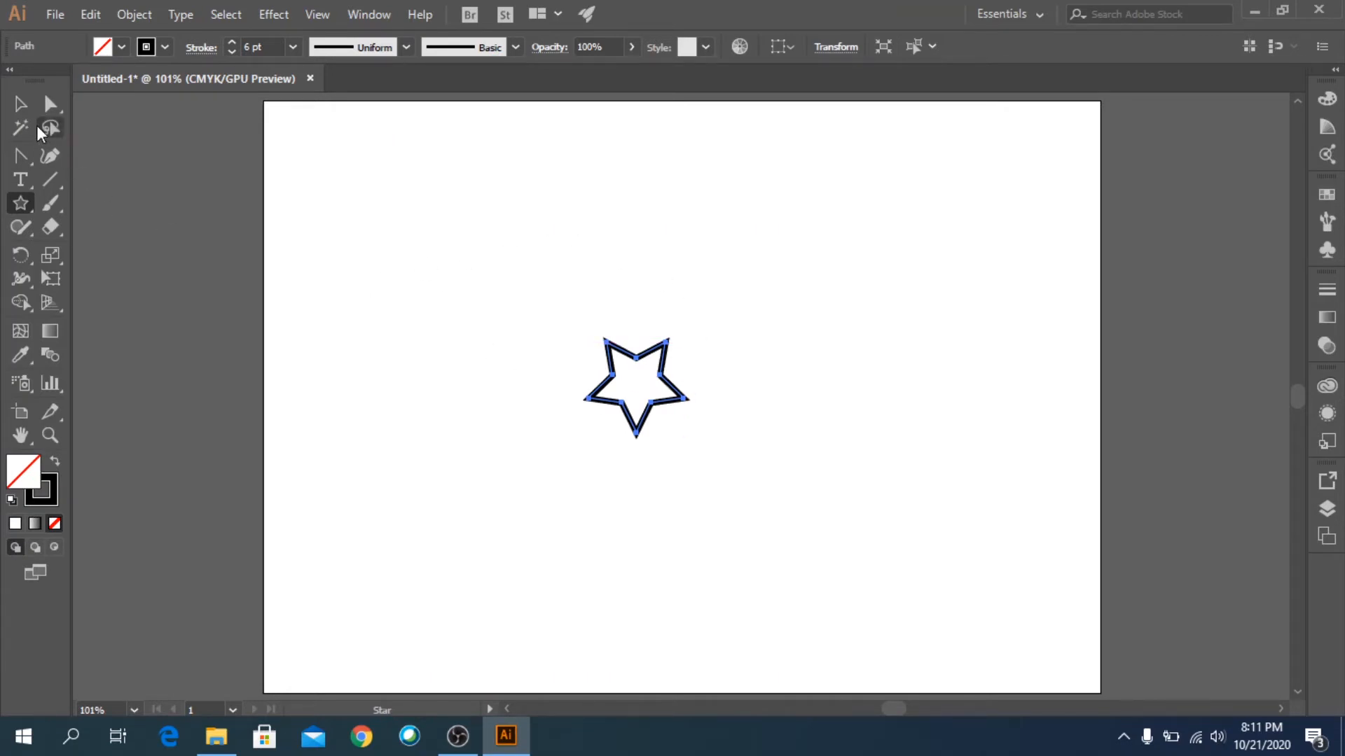
Step: Enlarge the star to about three times its size, extending it toward the lower right of the artboard
left_click(21, 103)
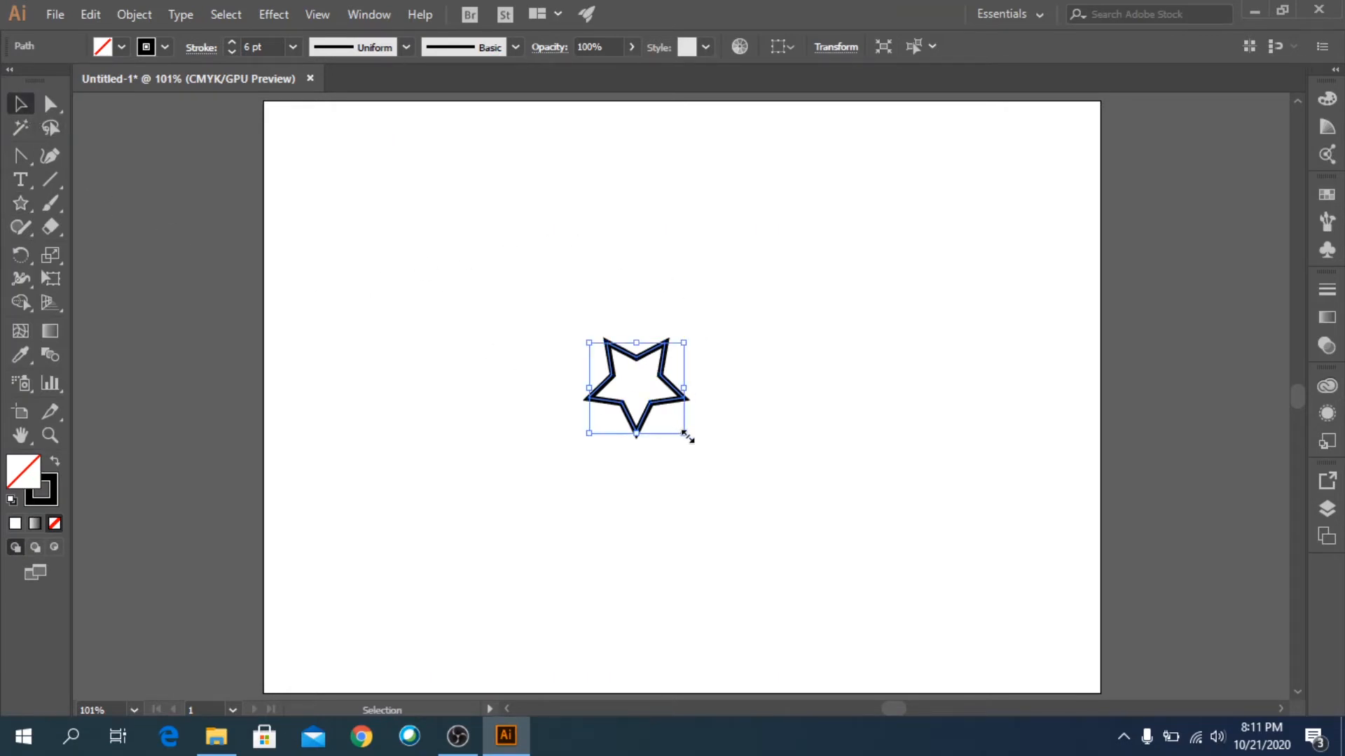
left_click_drag(686, 436, 886, 625)
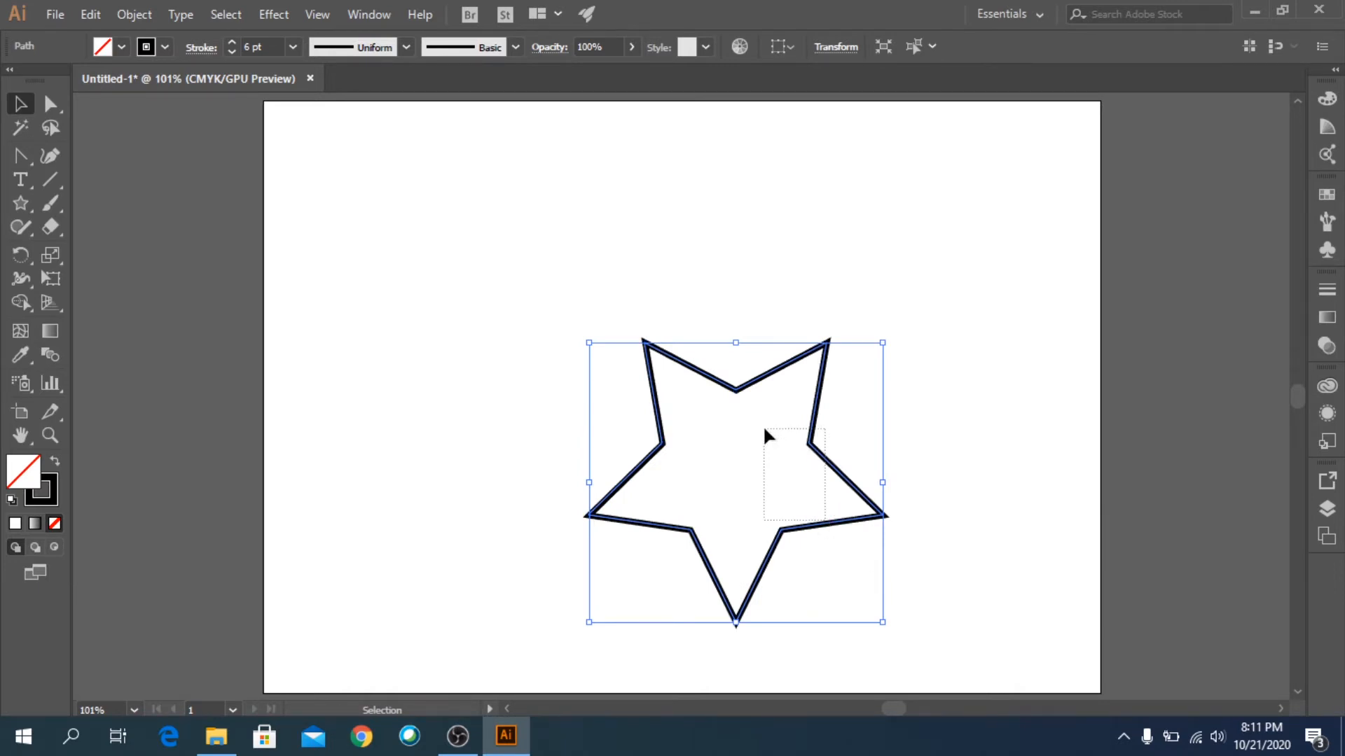
Step: Move the star up and left toward the artboard's centre and fill it with yellow
left_click_drag(768, 379, 721, 320)
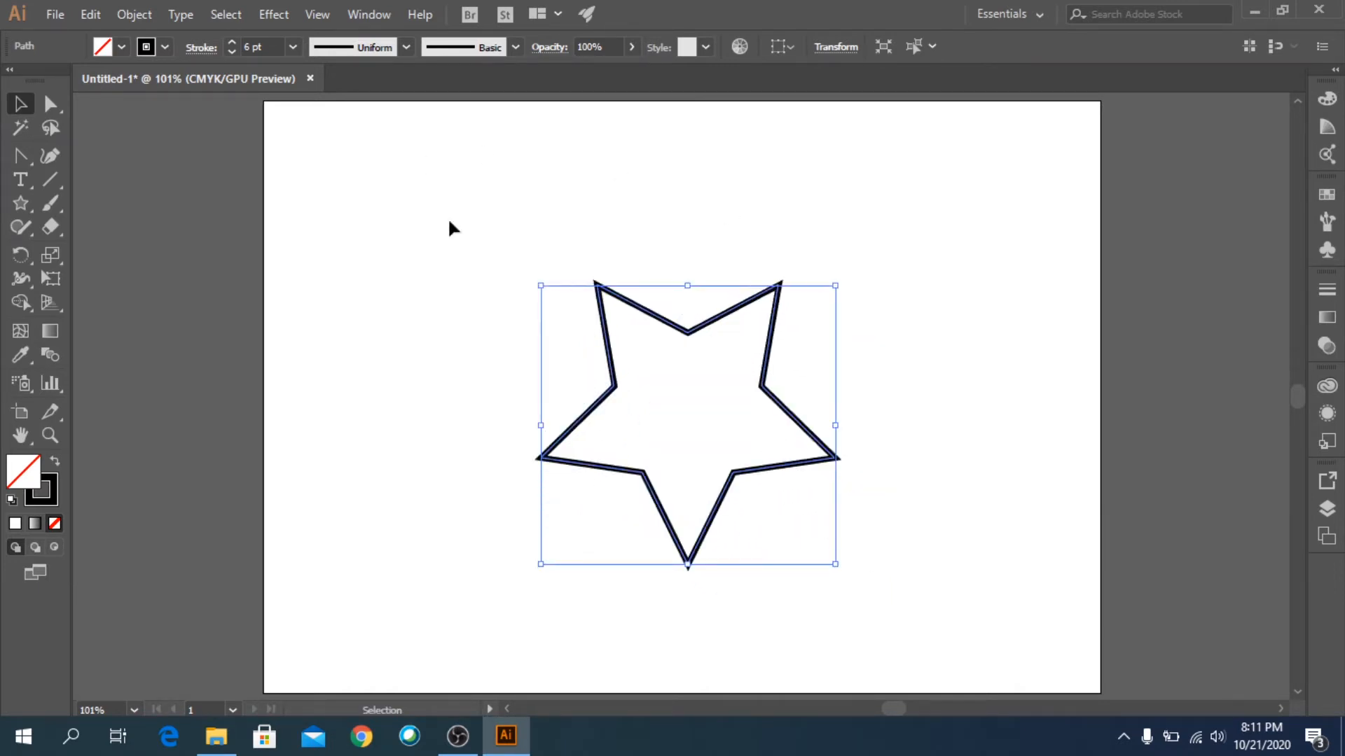
left_click(122, 47)
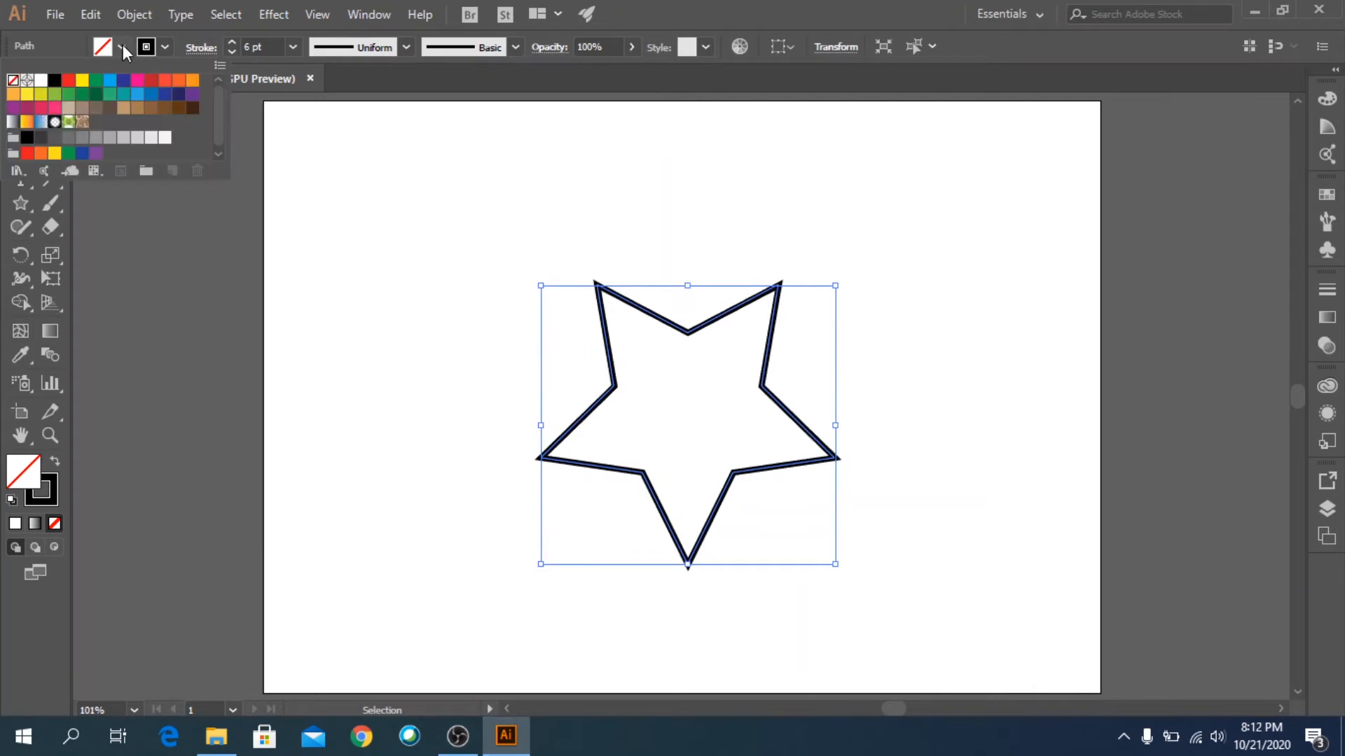
left_click(82, 80)
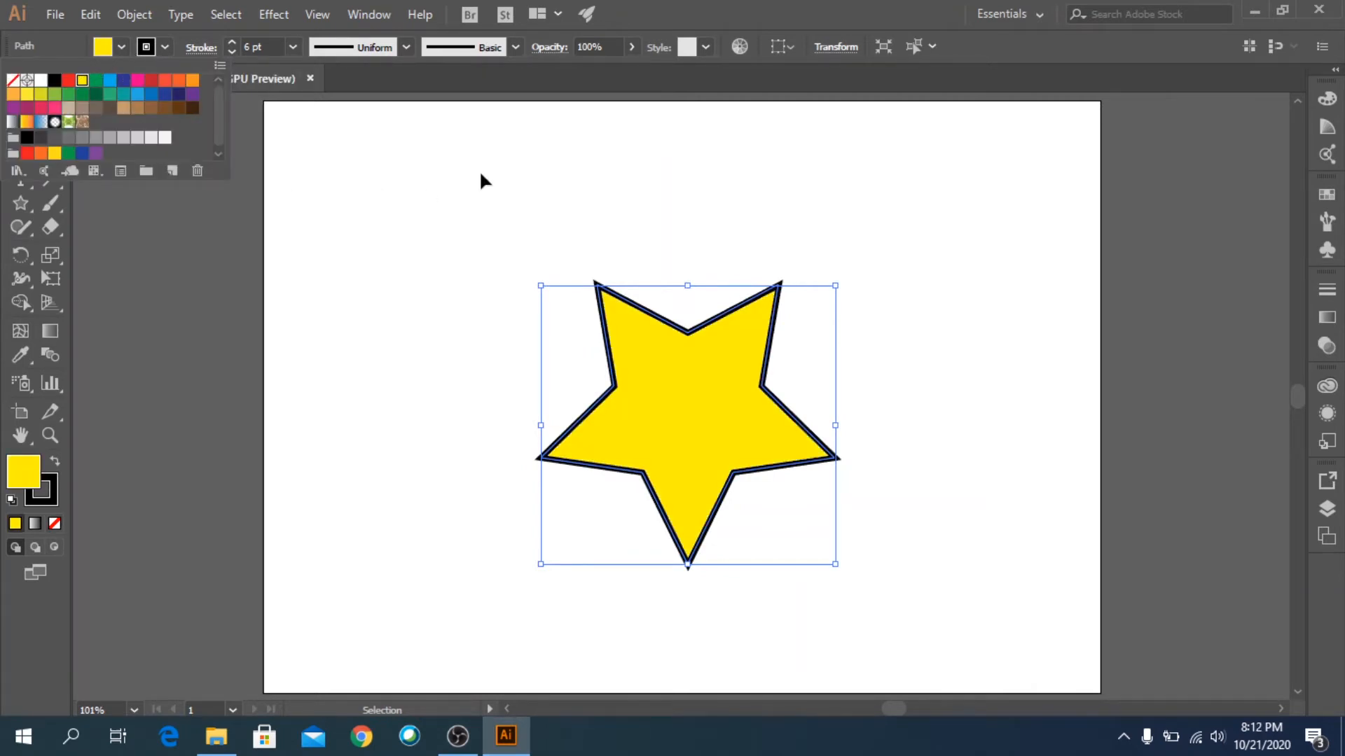
Step: Apply the rough black charcoal-style brush to the star's outline and set the stroke weight to 3 pt
left_click(514, 47)
left_click(515, 47)
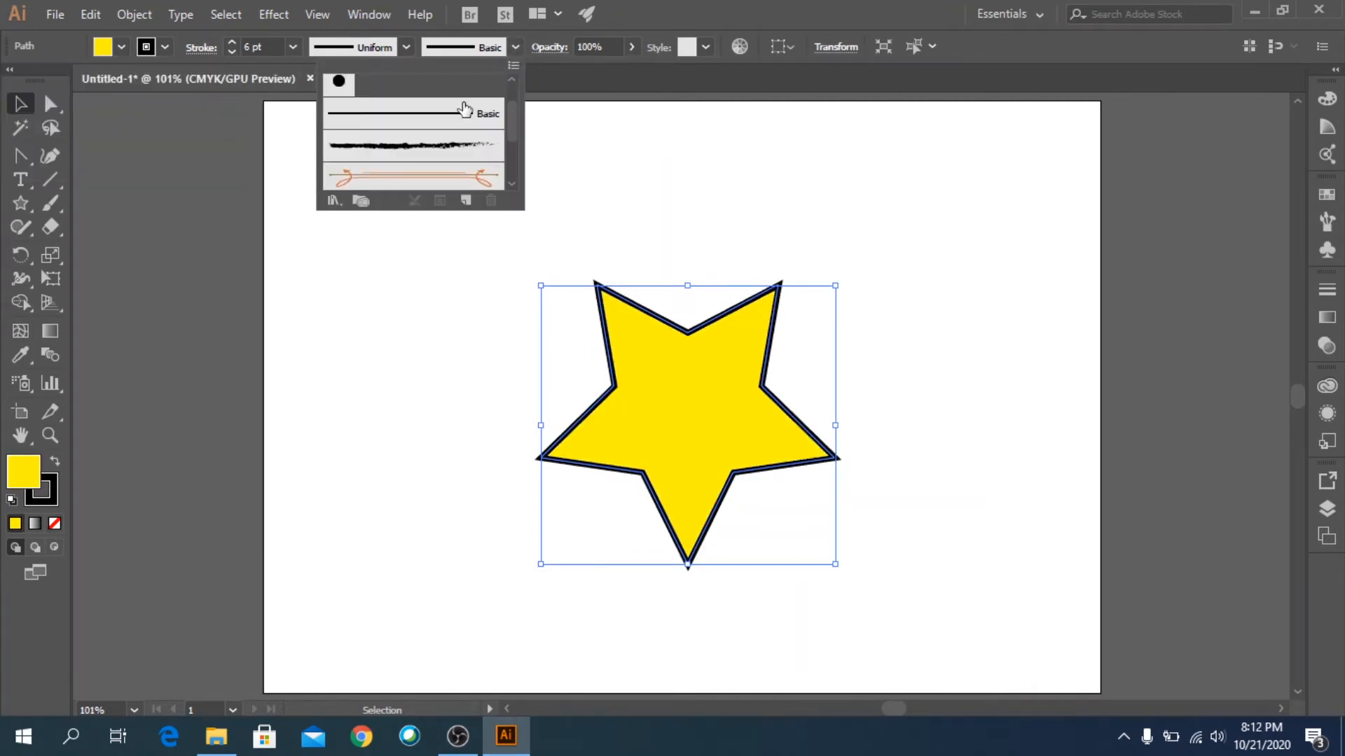
left_click(423, 152)
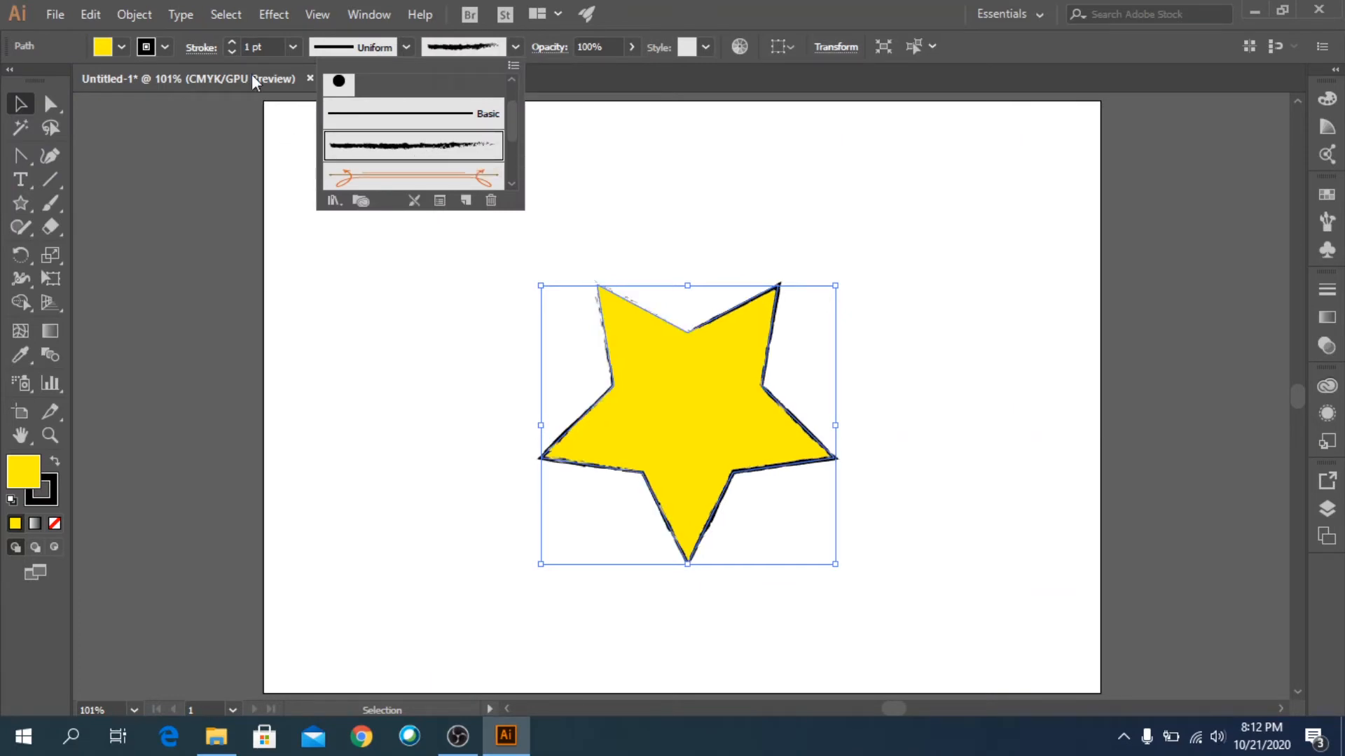
left_click(287, 49)
left_click(288, 47)
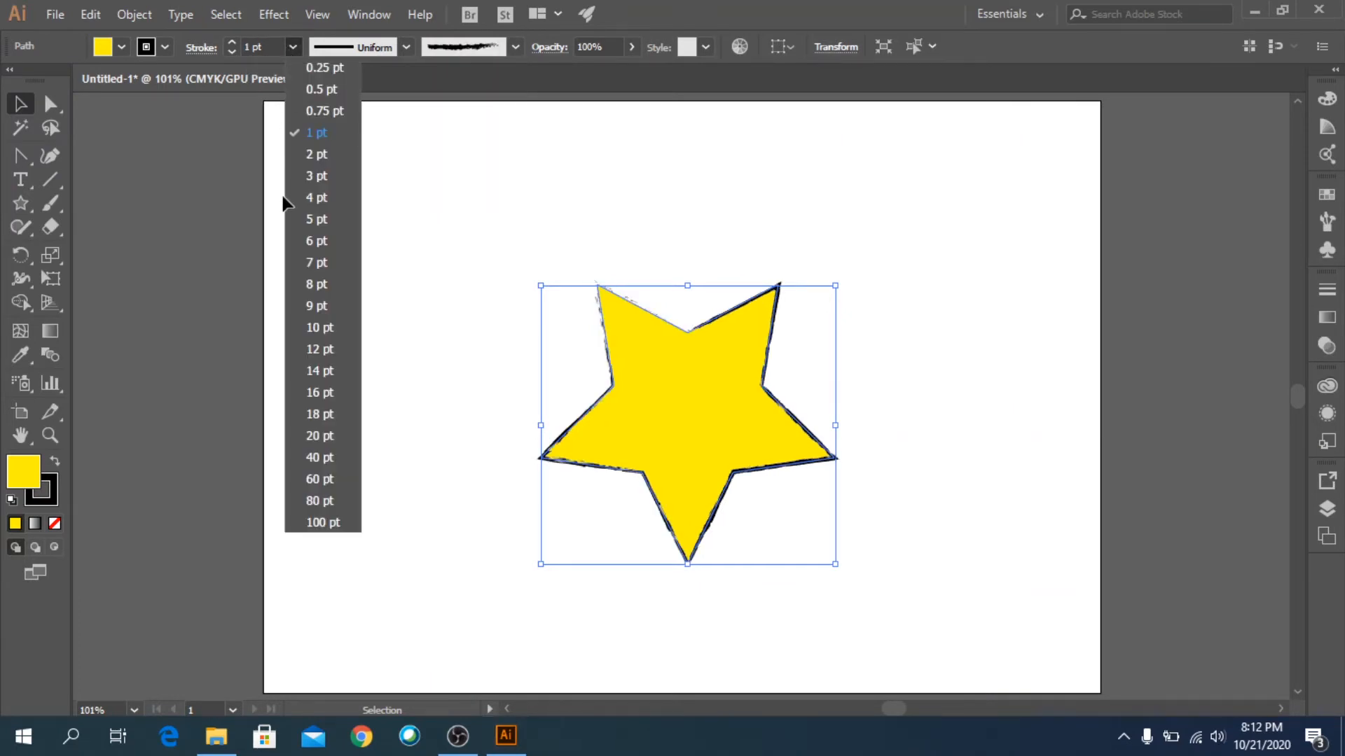
left_click(311, 177)
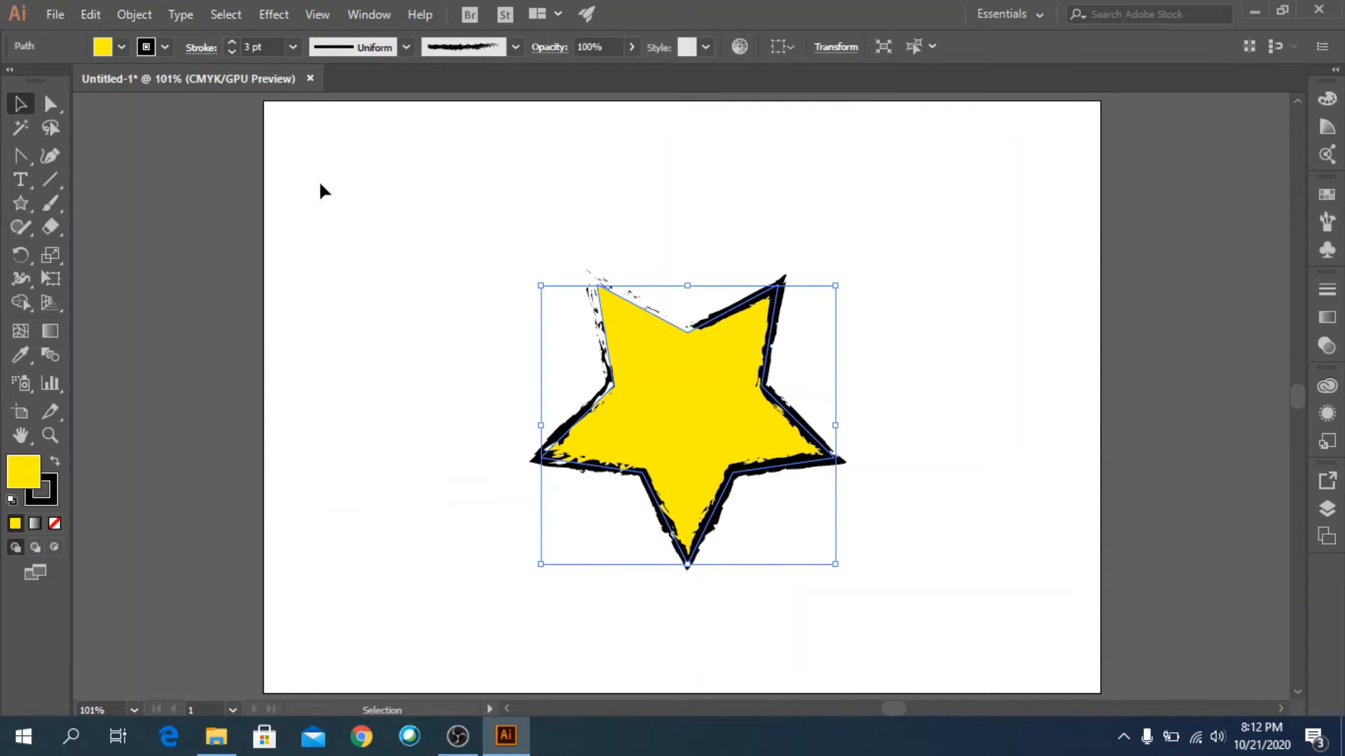
left_click(940, 328)
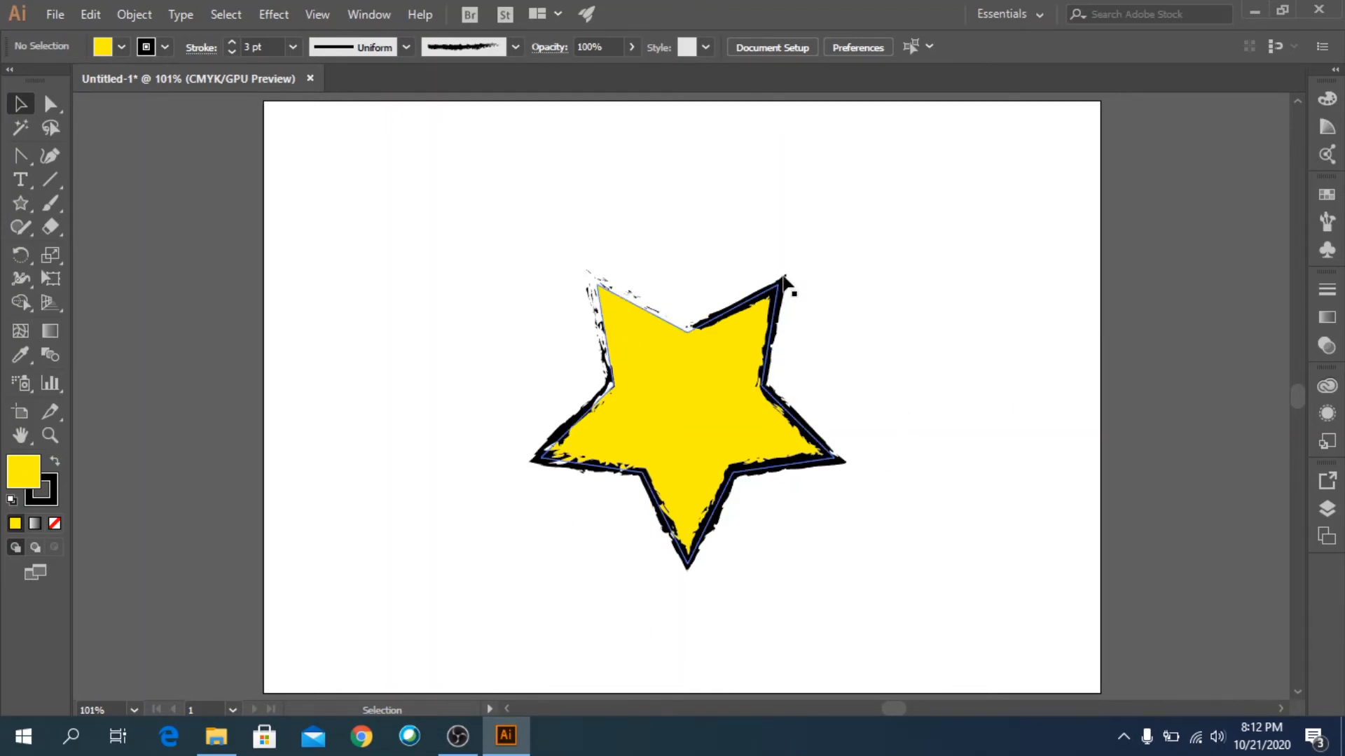
Step: Try the 6.00 bristle brush on the star's outline, then replace it with the blue denim seam pattern brush
key("ctrl+a")
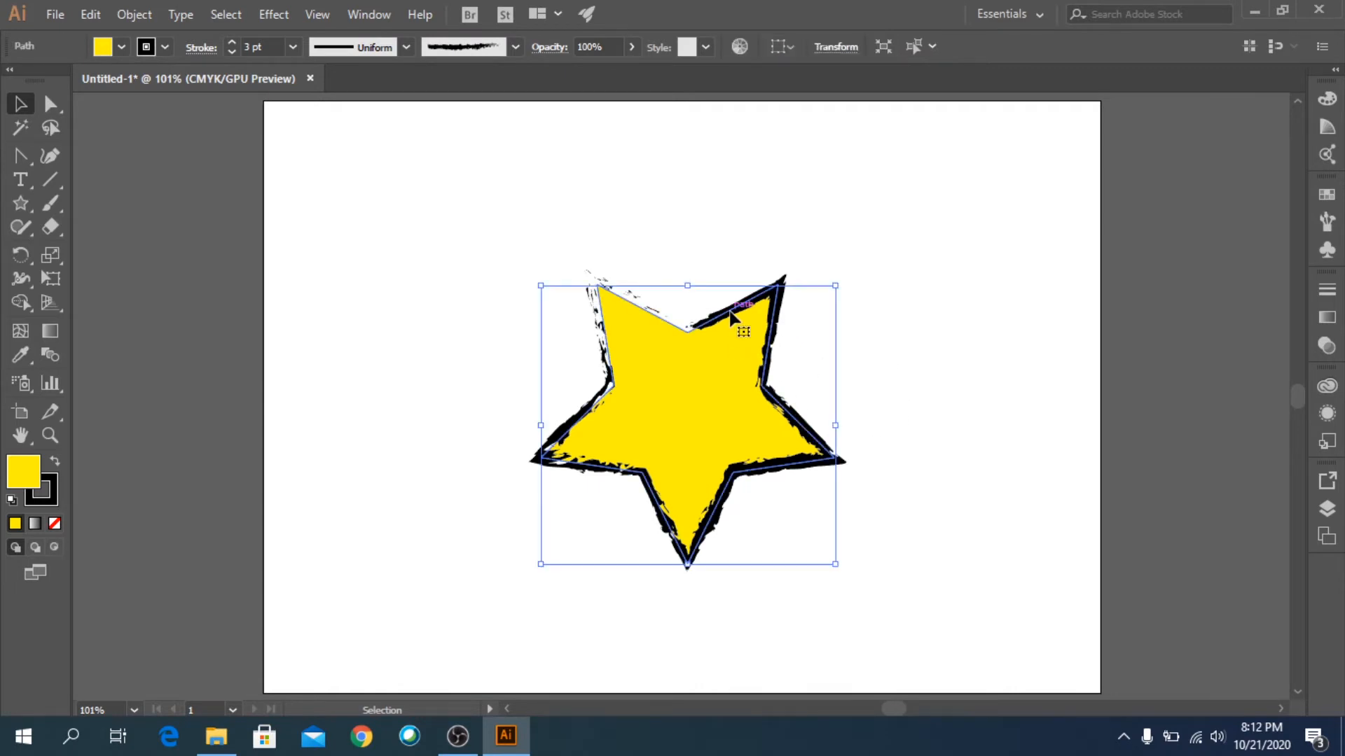
left_click(1327, 225)
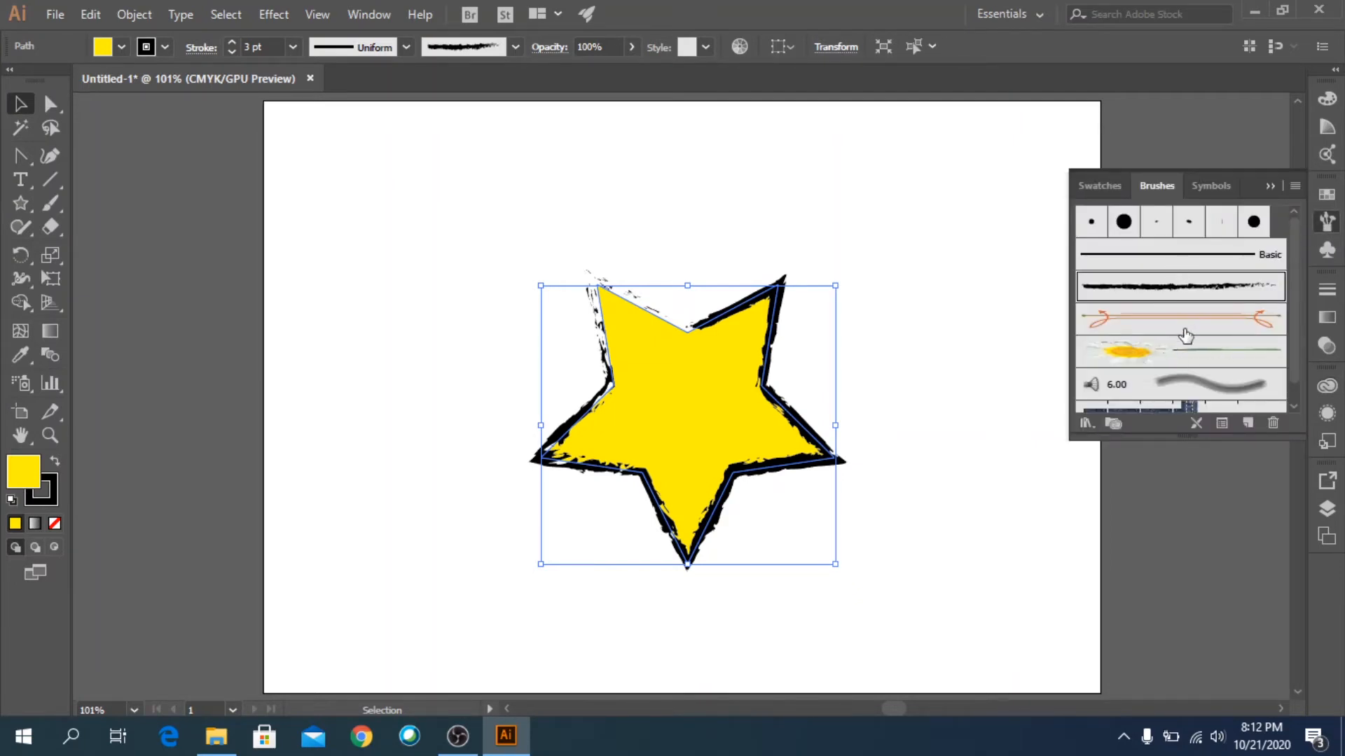
left_click(1222, 397)
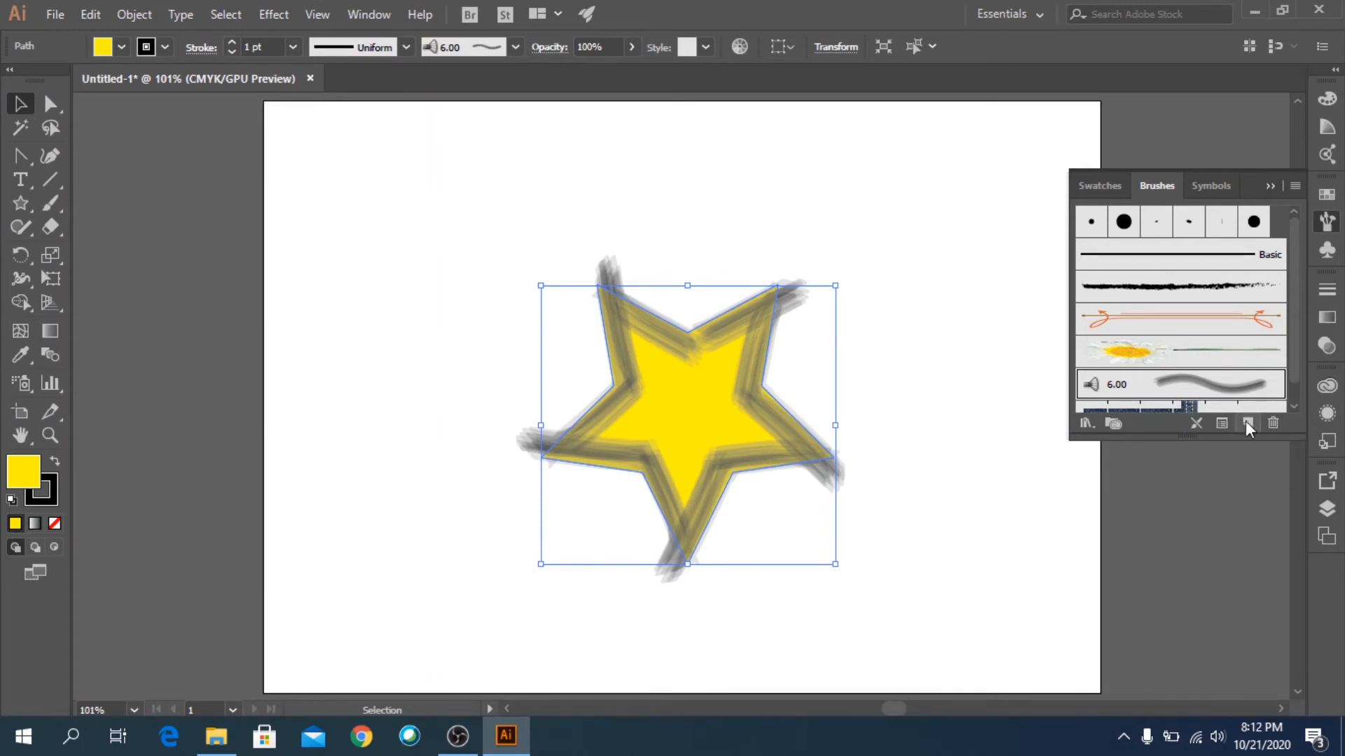
left_click(1293, 406)
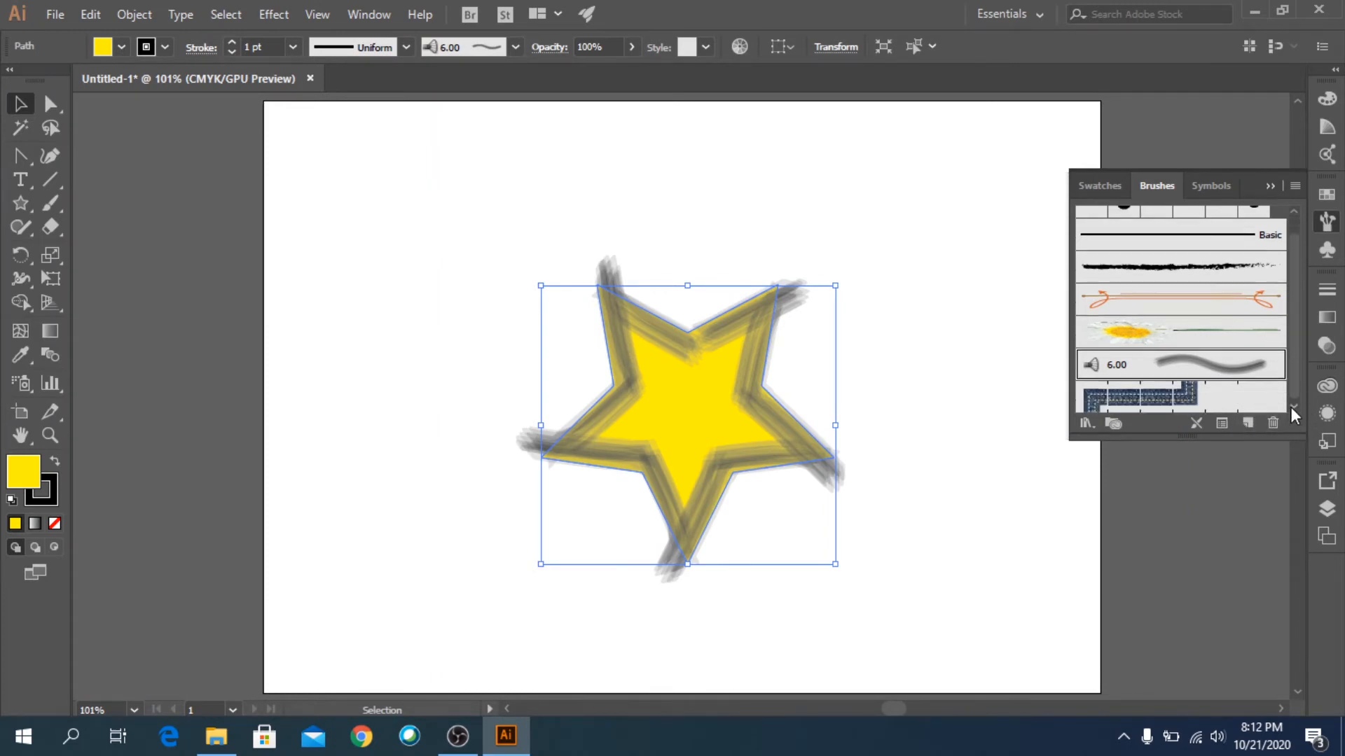
left_click(1194, 396)
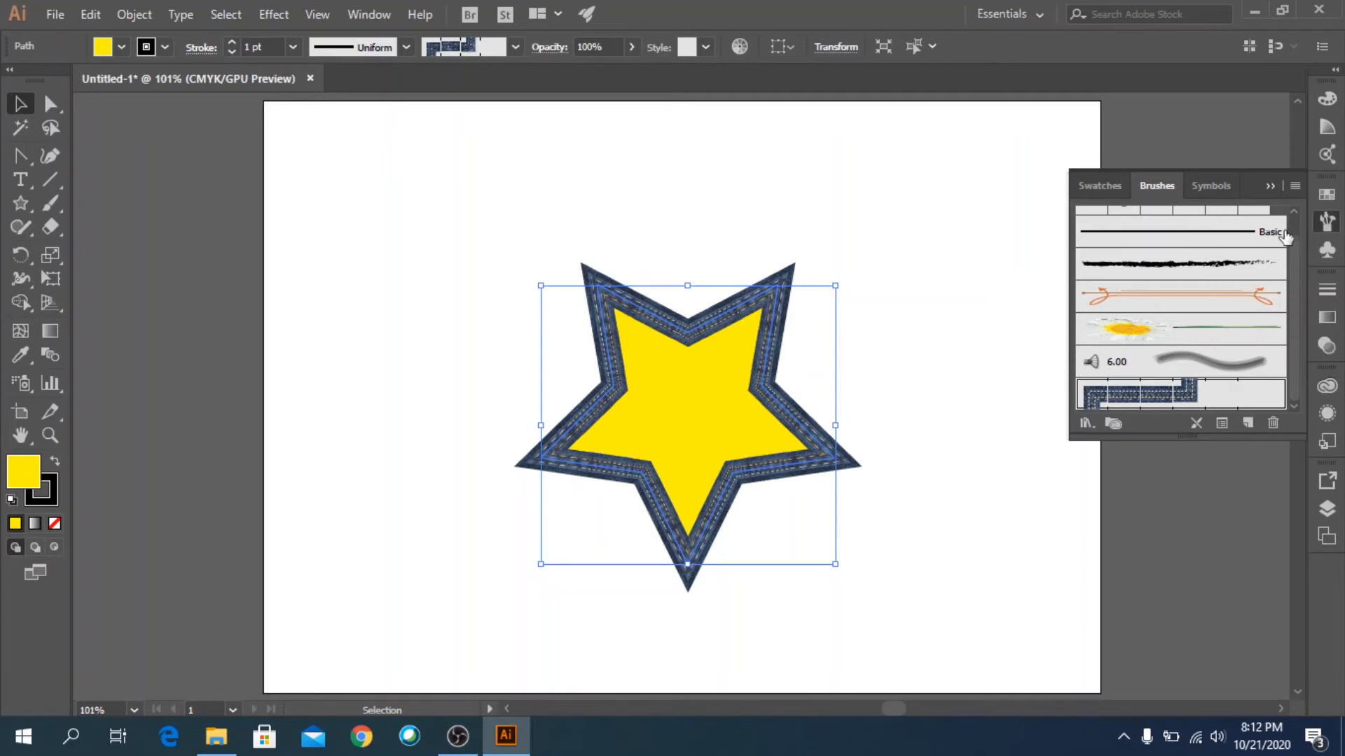
Step: Open the Artistic_Calligraphic brush library, move it beside the star and enlarge it to show all its brushes
left_click(1295, 186)
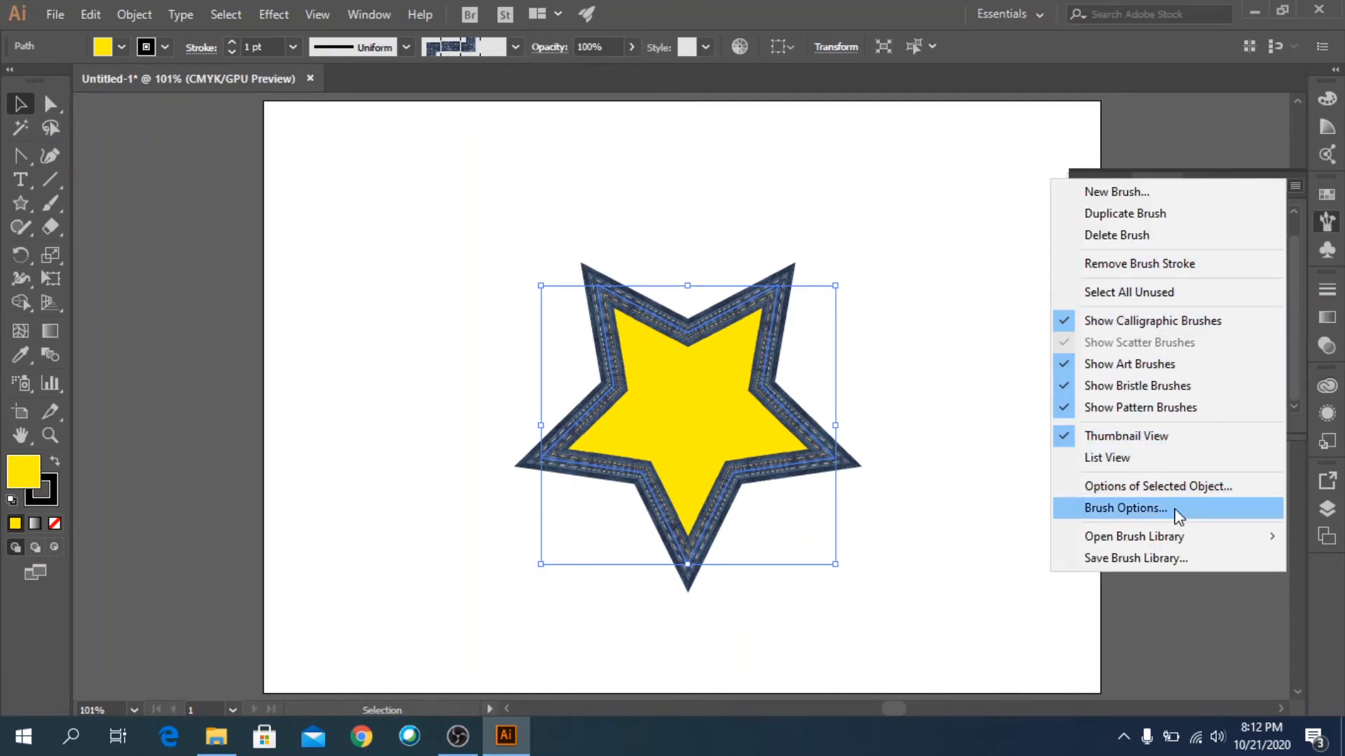
mouse_move(1175, 546)
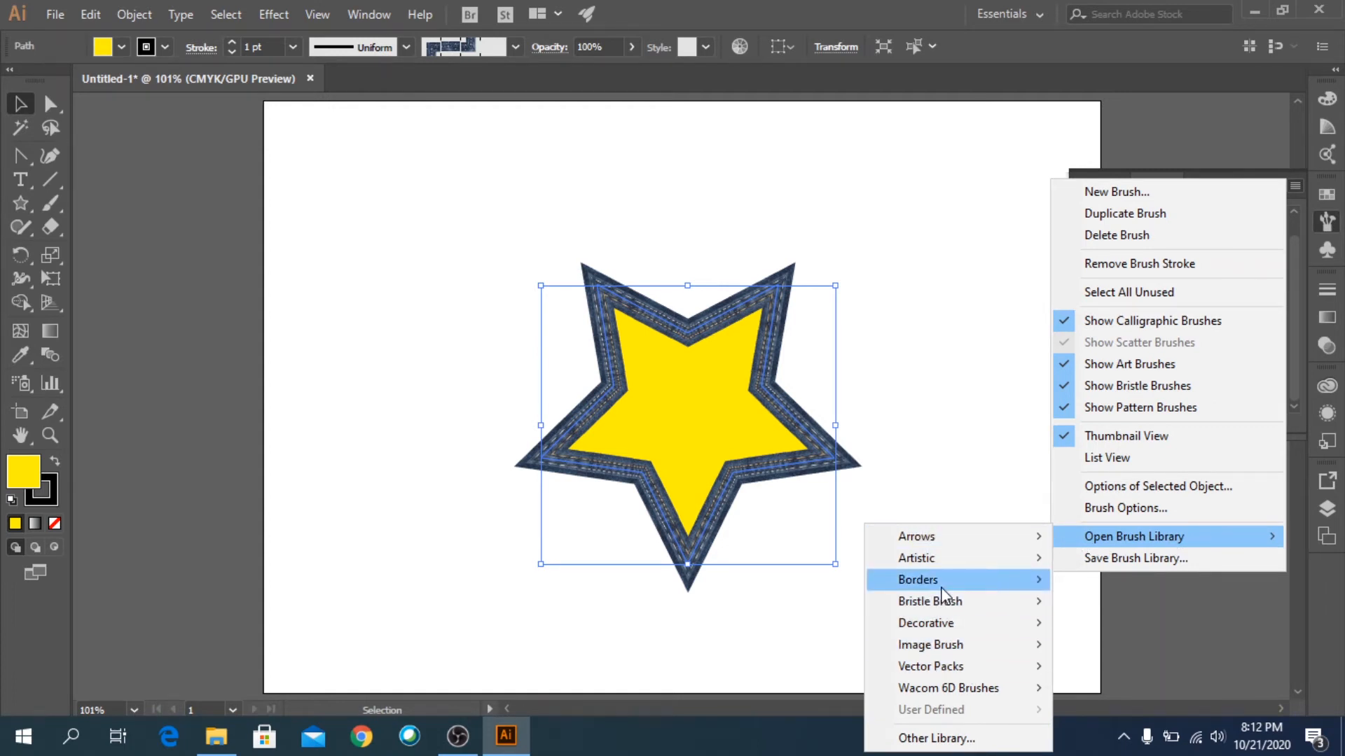
mouse_move(938, 558)
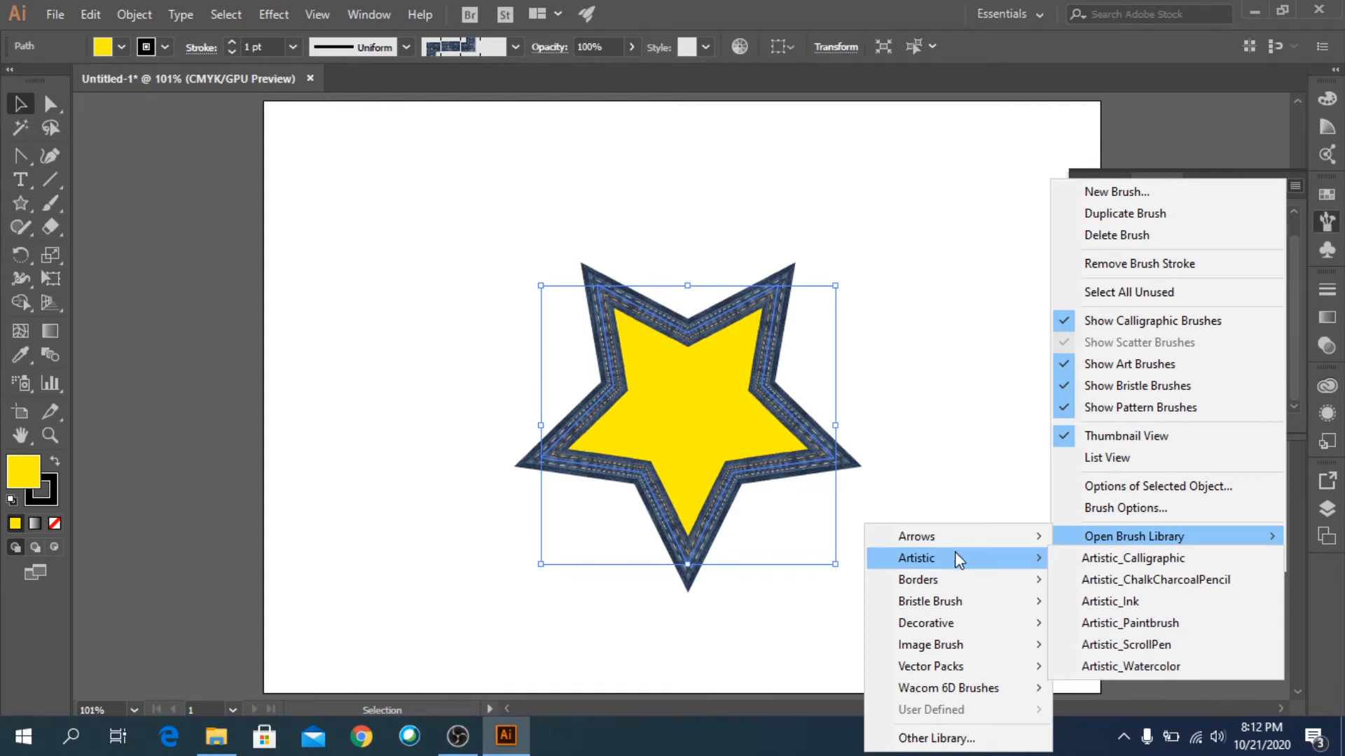
left_click(1110, 558)
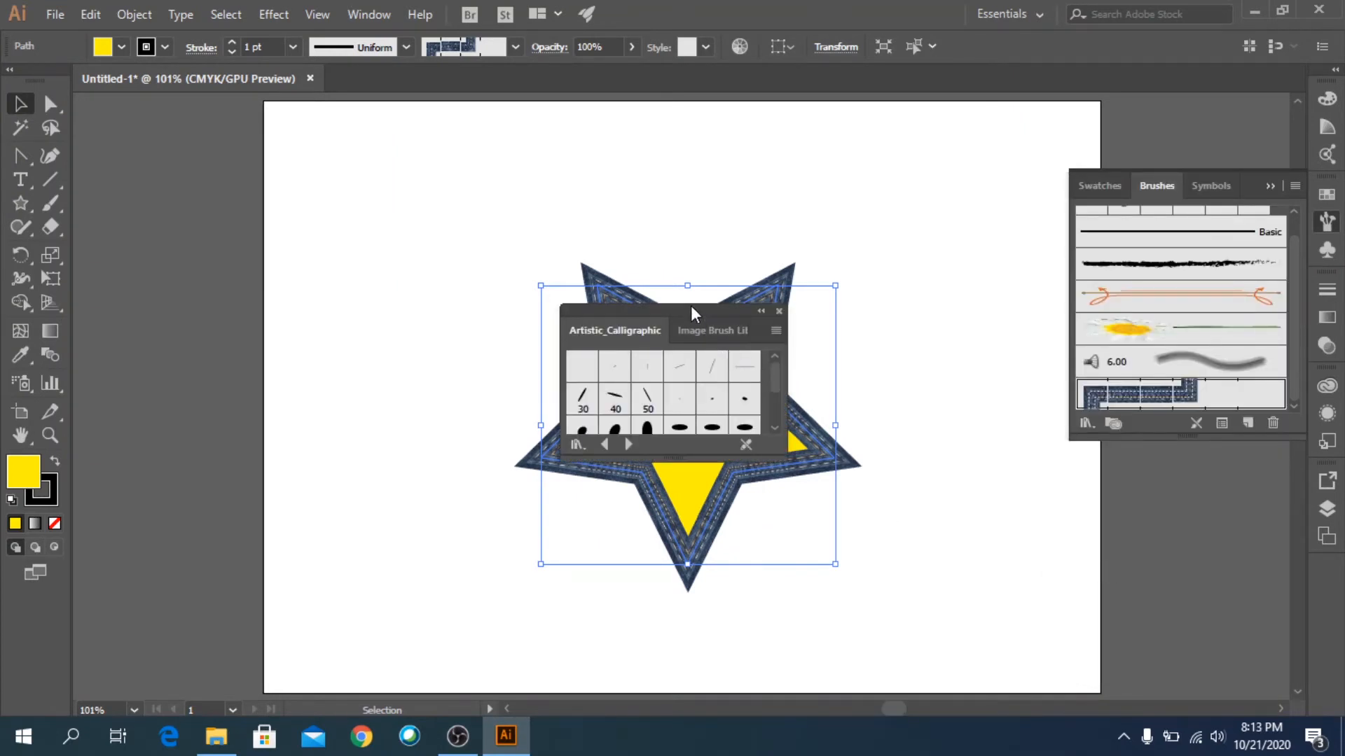
left_click_drag(693, 311, 1005, 233)
left_click_drag(998, 381, 997, 541)
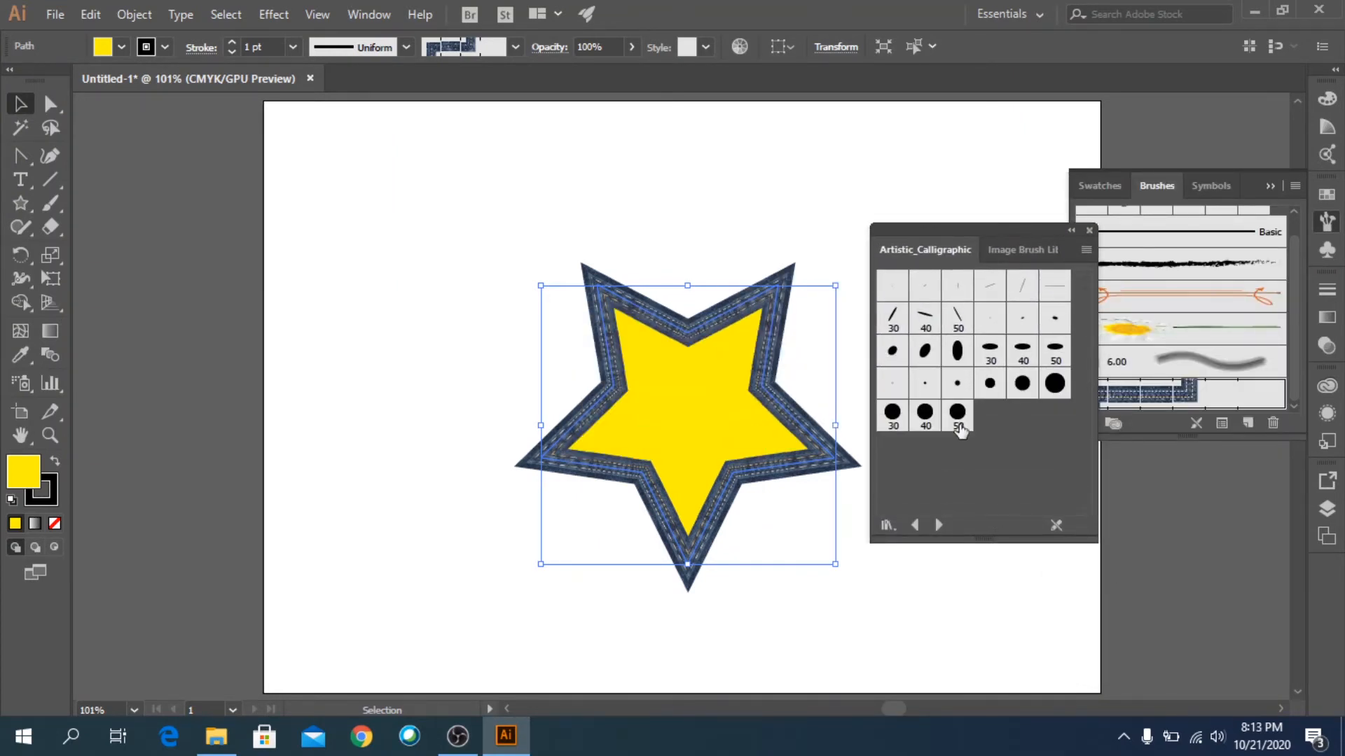
Step: Try the 15 pt oval, 40 pt flat and 50 pt flat calligraphic brushes on the star's outline, then close the library
left_click(925, 352)
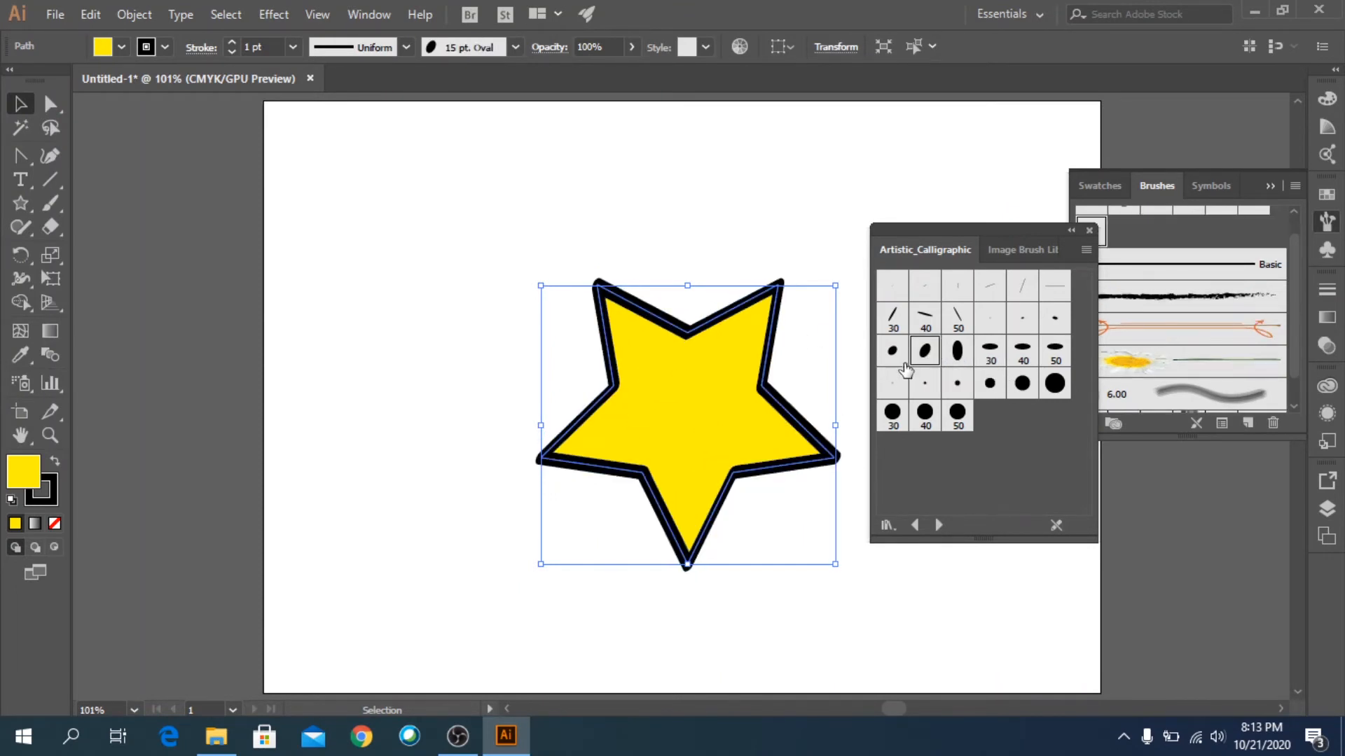
left_click(925, 317)
left_click(957, 318)
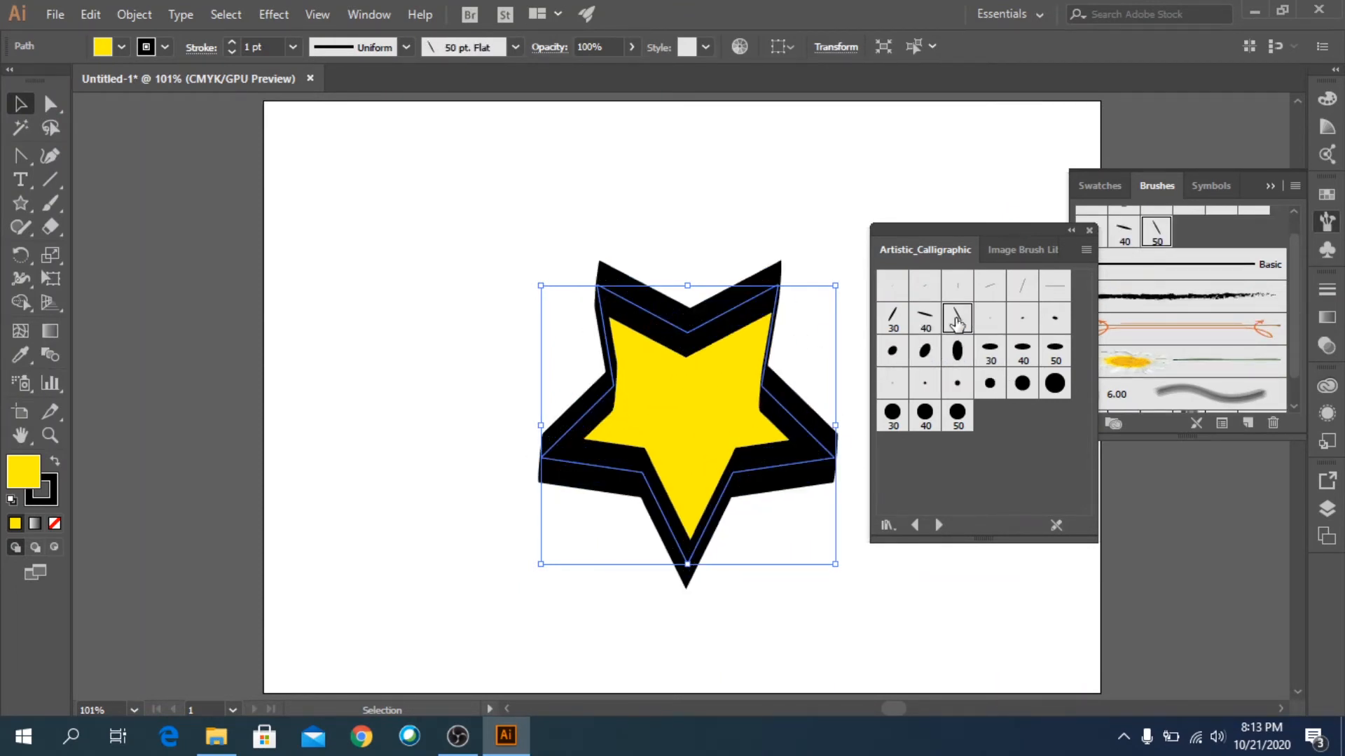
left_click(1089, 230)
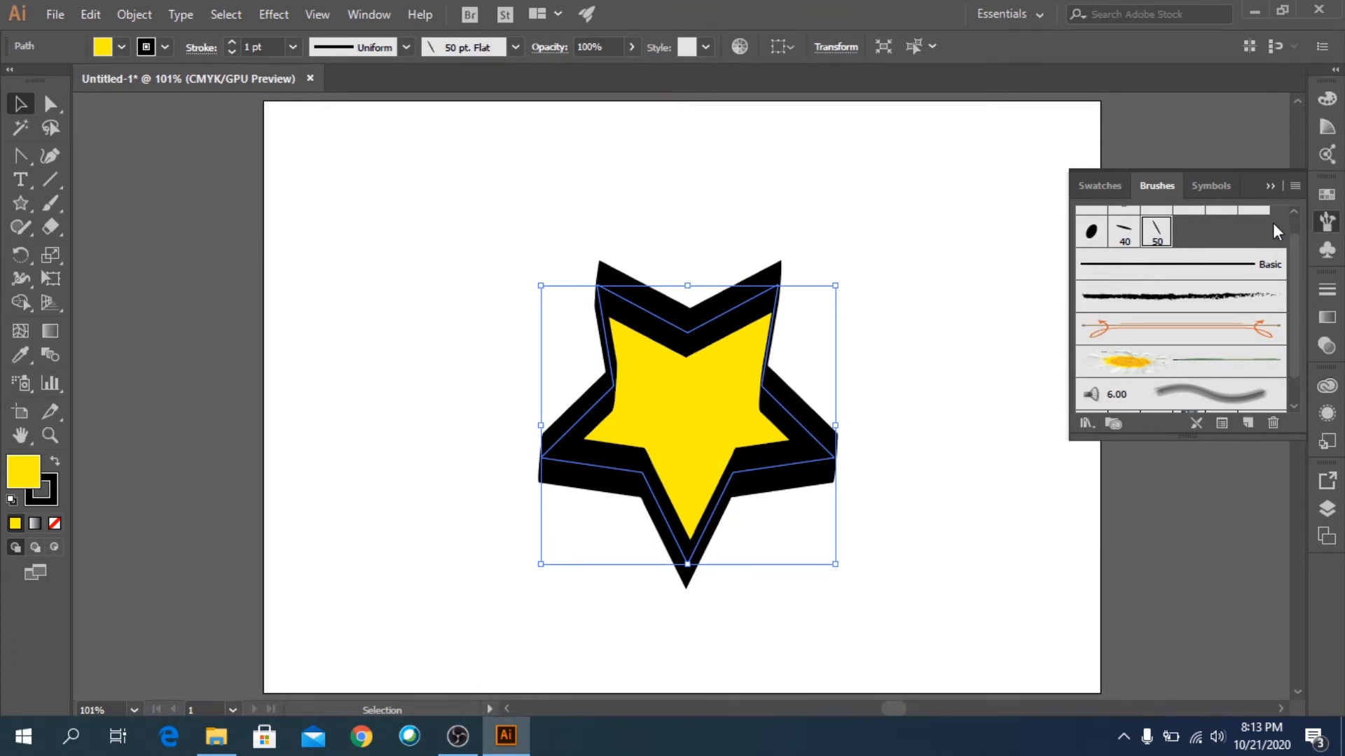
Step: Open the Borders_Decorative brush library and enlarge it to show more of its pattern brushes
left_click(1294, 186)
mouse_move(1191, 549)
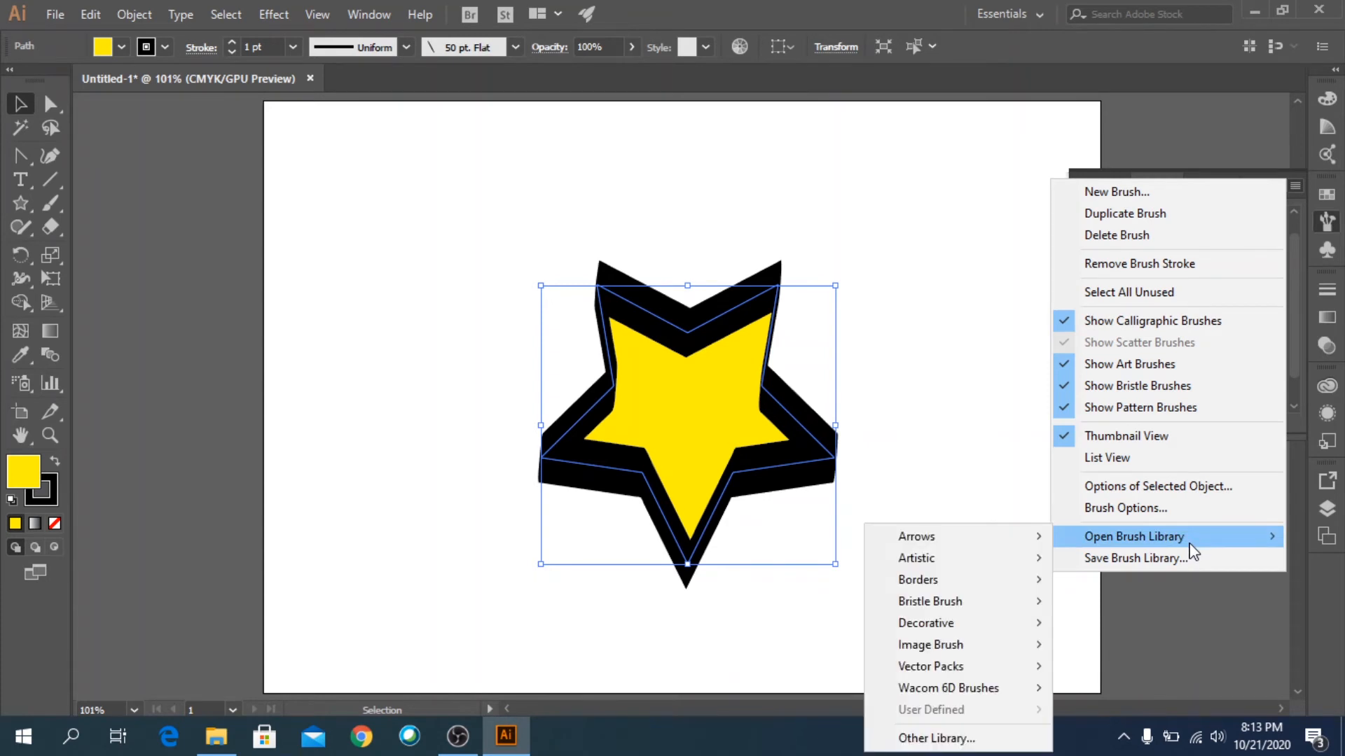
mouse_move(1004, 581)
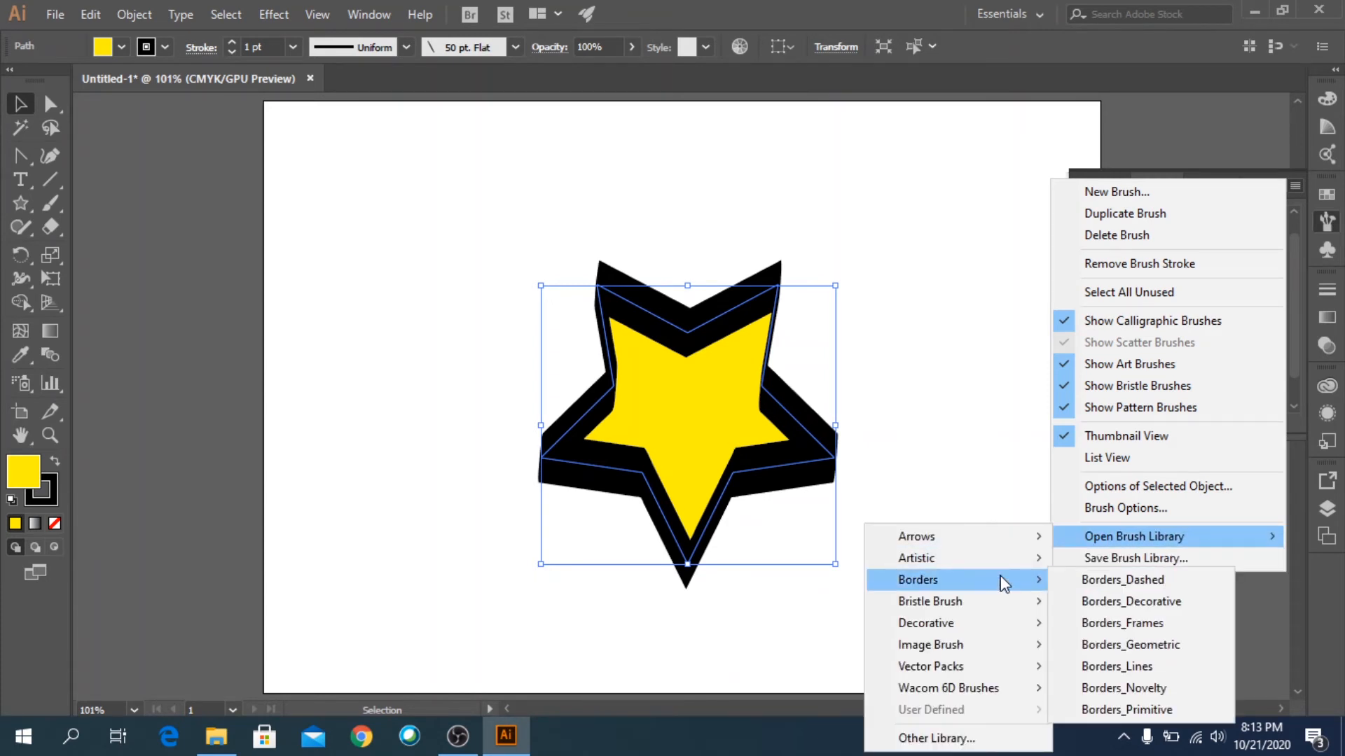
left_click(1157, 600)
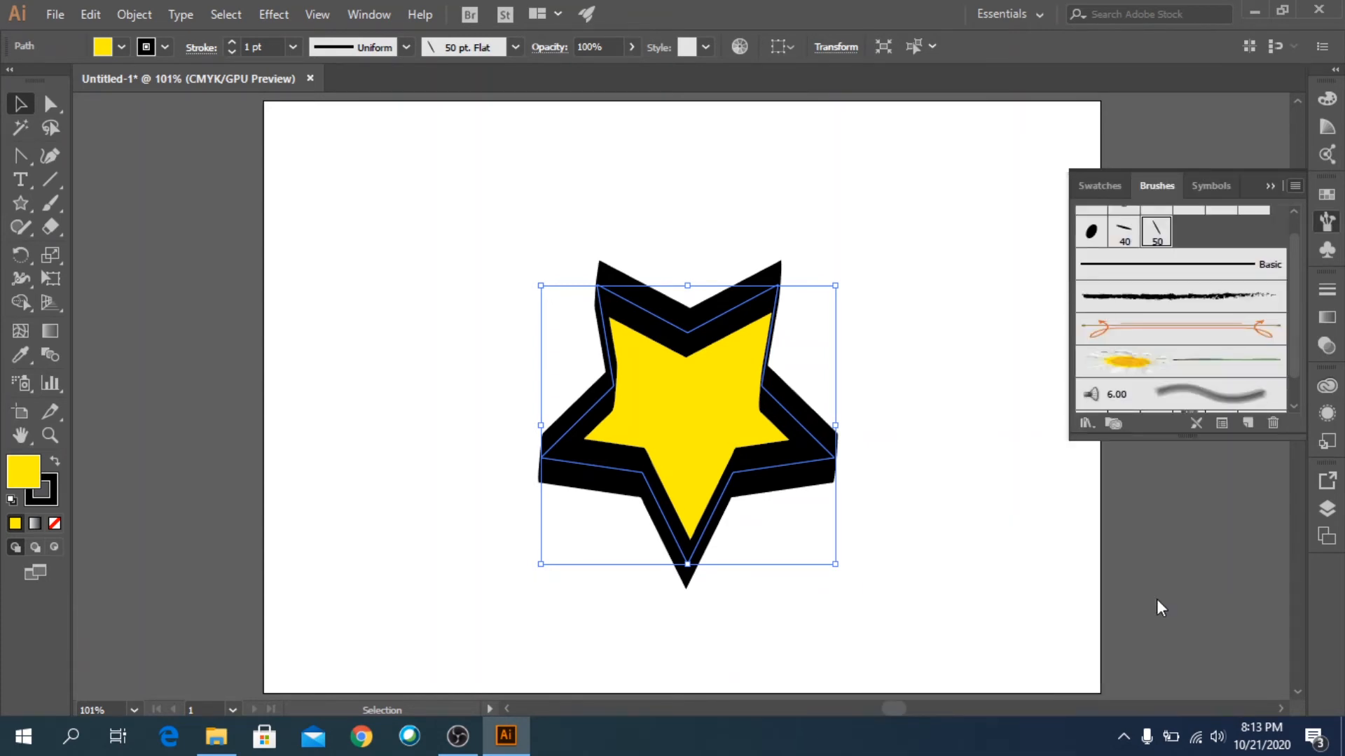
left_click_drag(1027, 377, 1027, 627)
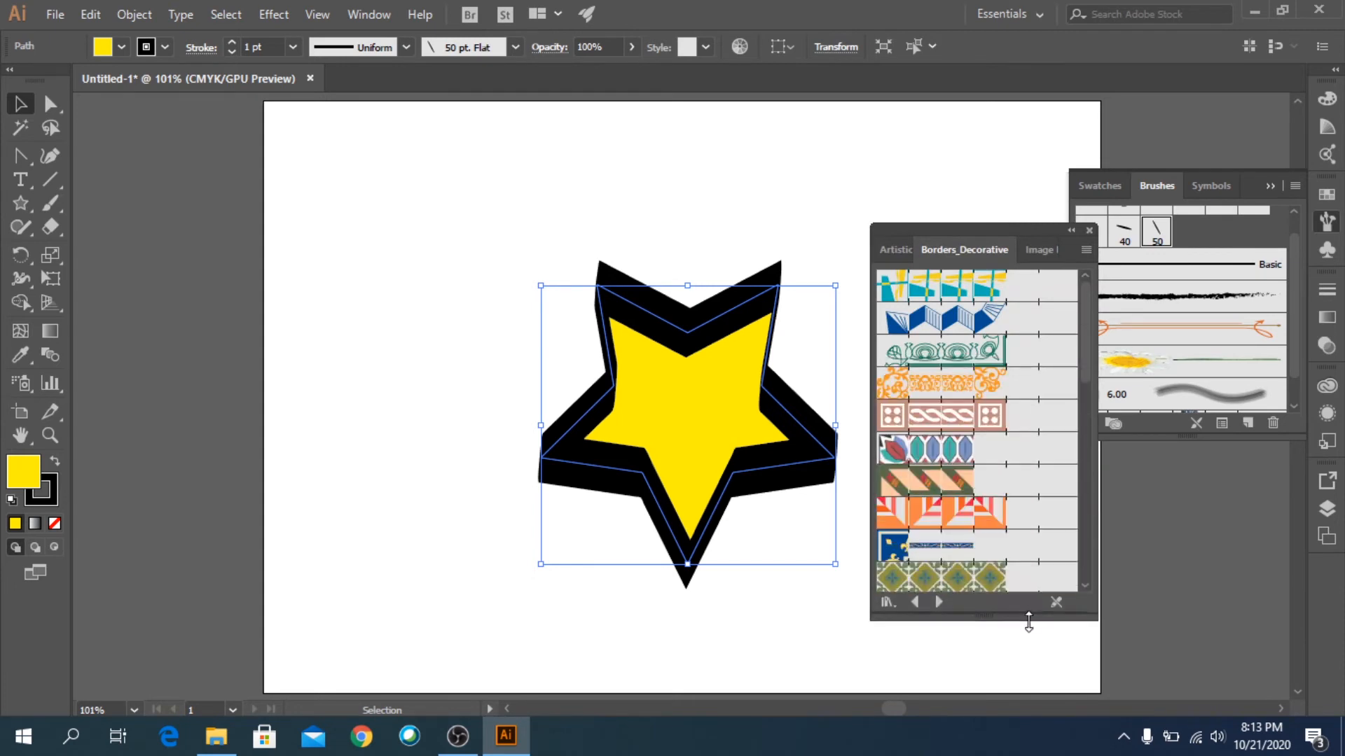
Step: Try several decorative border brushes on the star's outline, ending with the teal-and-yellow pattern, and close the library
left_click(965, 581)
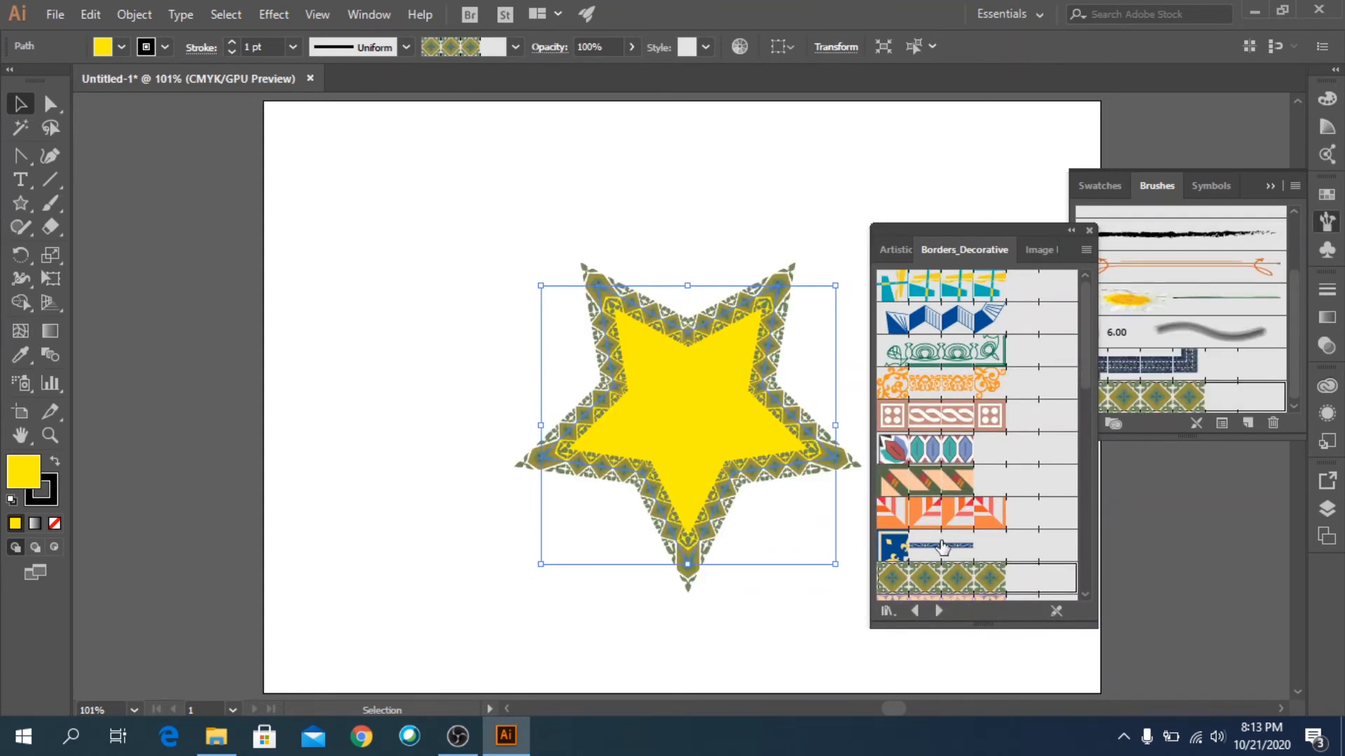
left_click(942, 547)
left_click(938, 513)
left_click(933, 482)
left_click(940, 391)
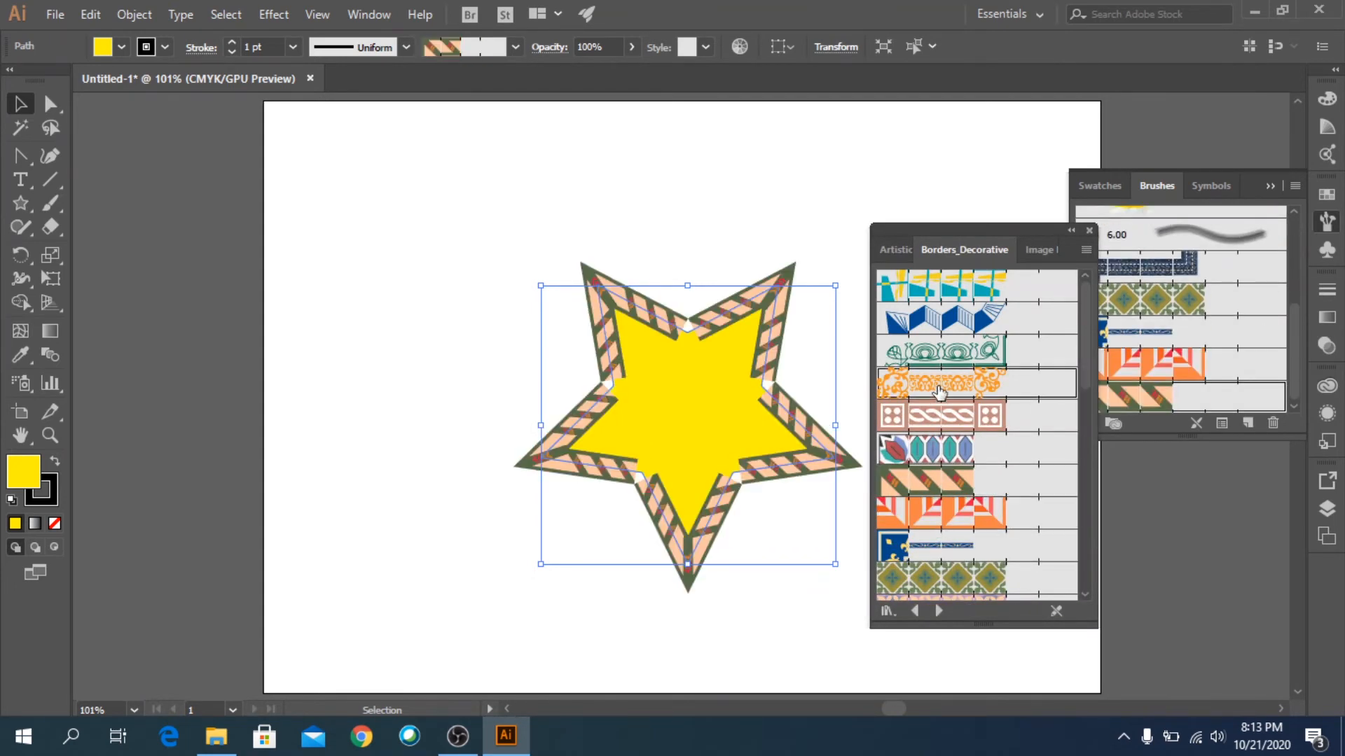
left_click(942, 350)
left_click(942, 319)
left_click(979, 274)
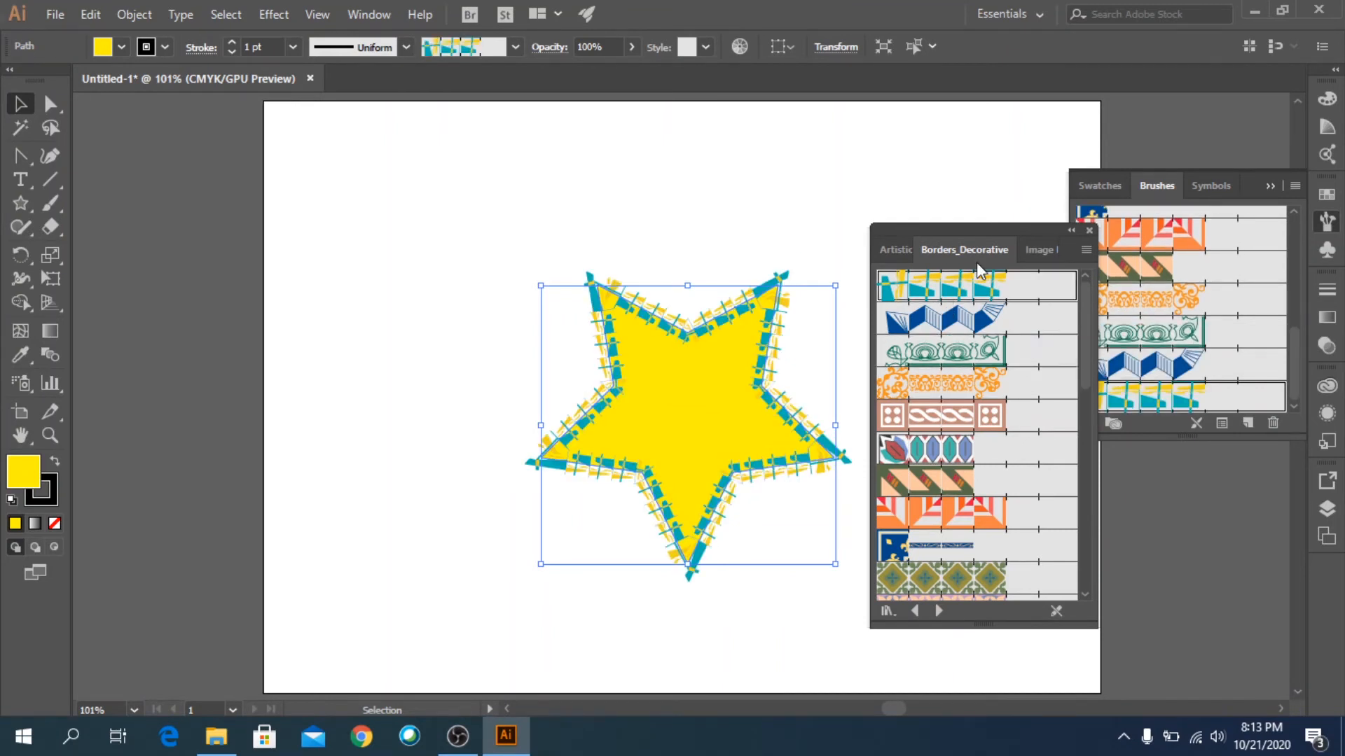
left_click_drag(1083, 375, 1083, 396)
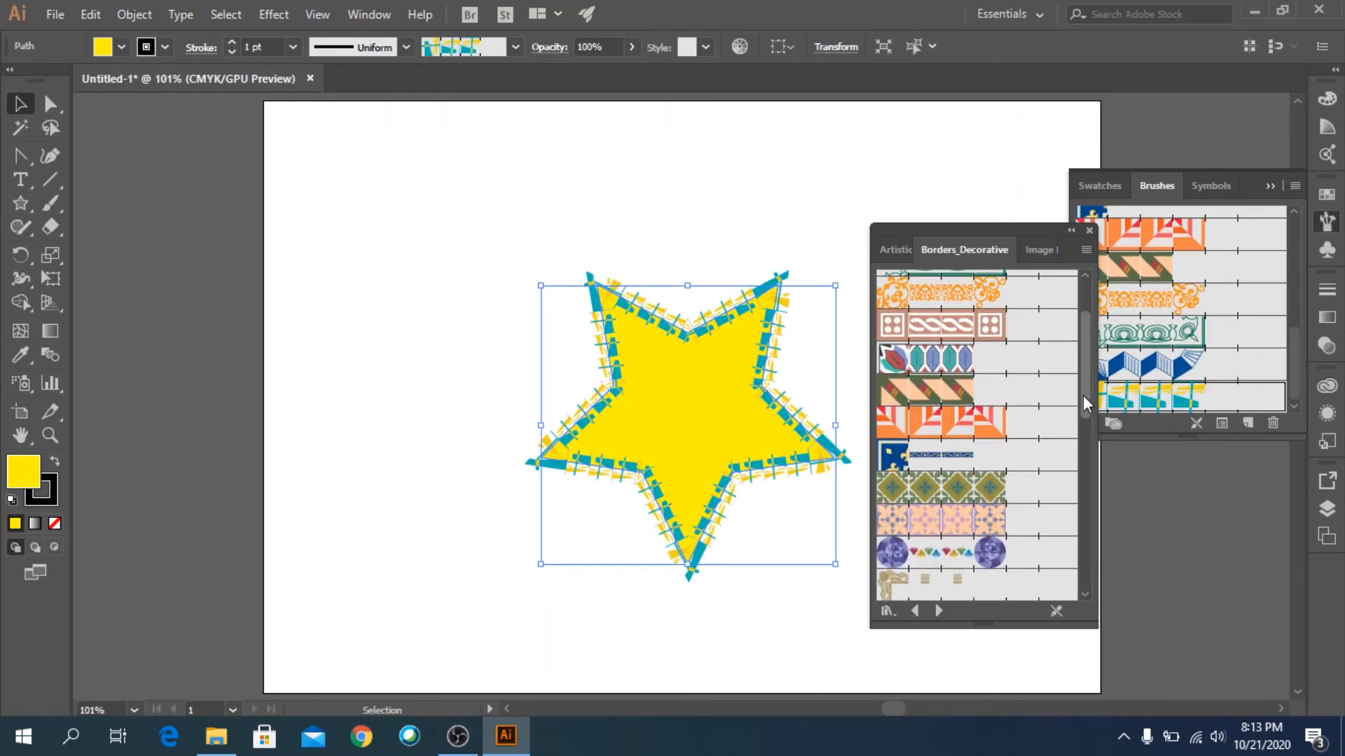
left_click(1089, 231)
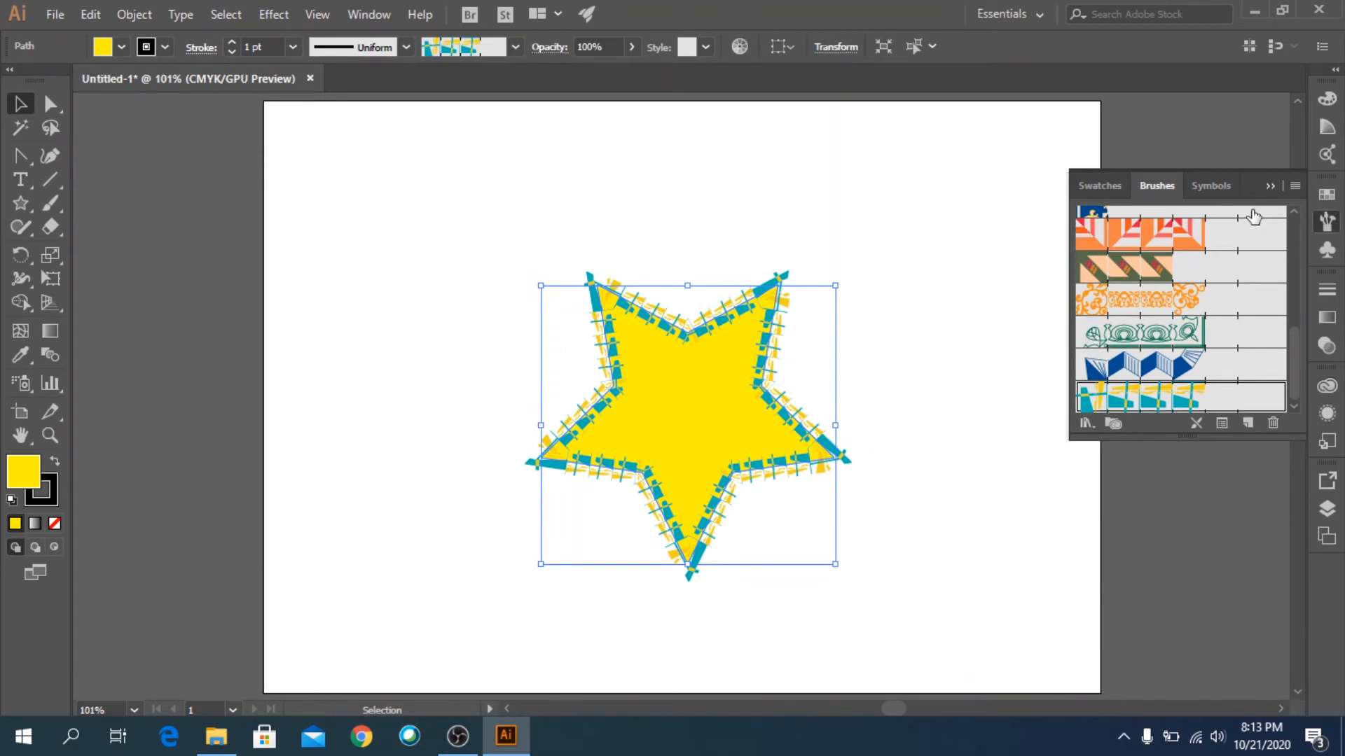
Step: Open the Artistic_Watercolor brush library and enlarge it to show more of its brushes
left_click(1294, 186)
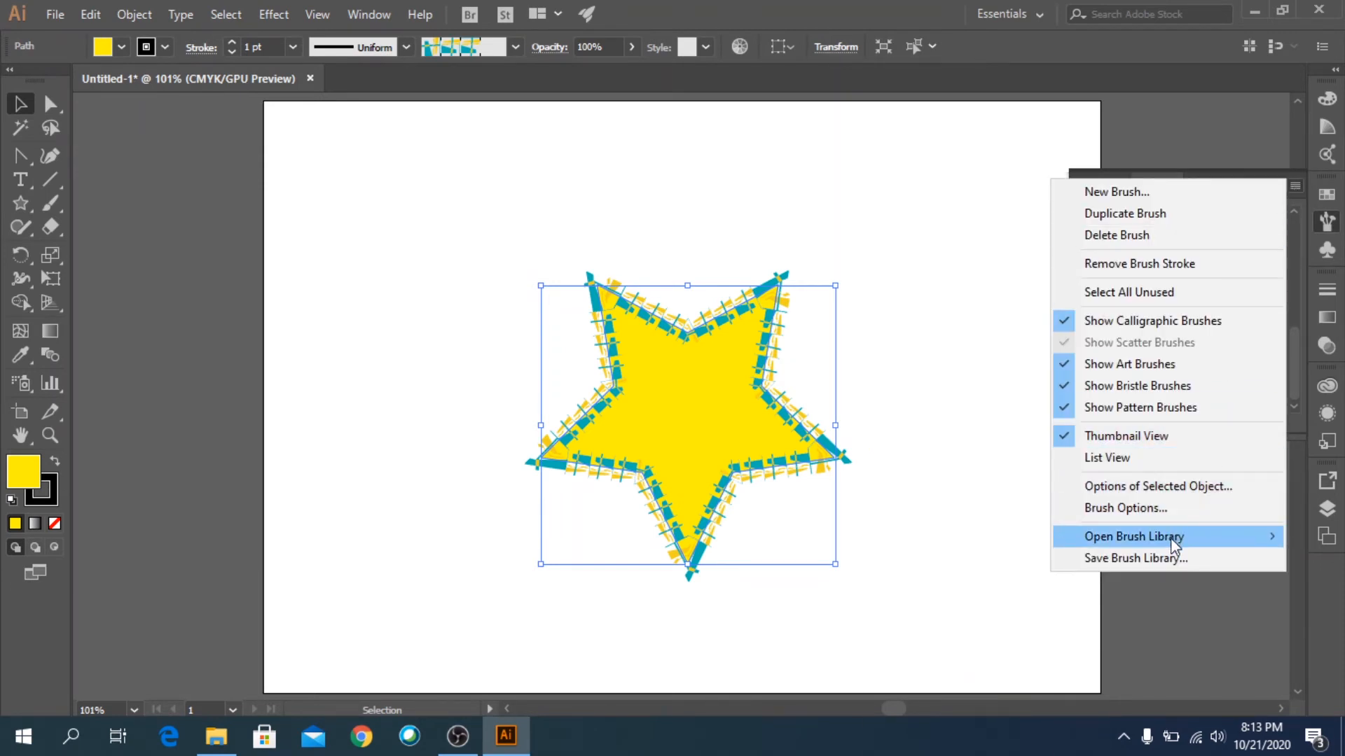
mouse_move(1173, 540)
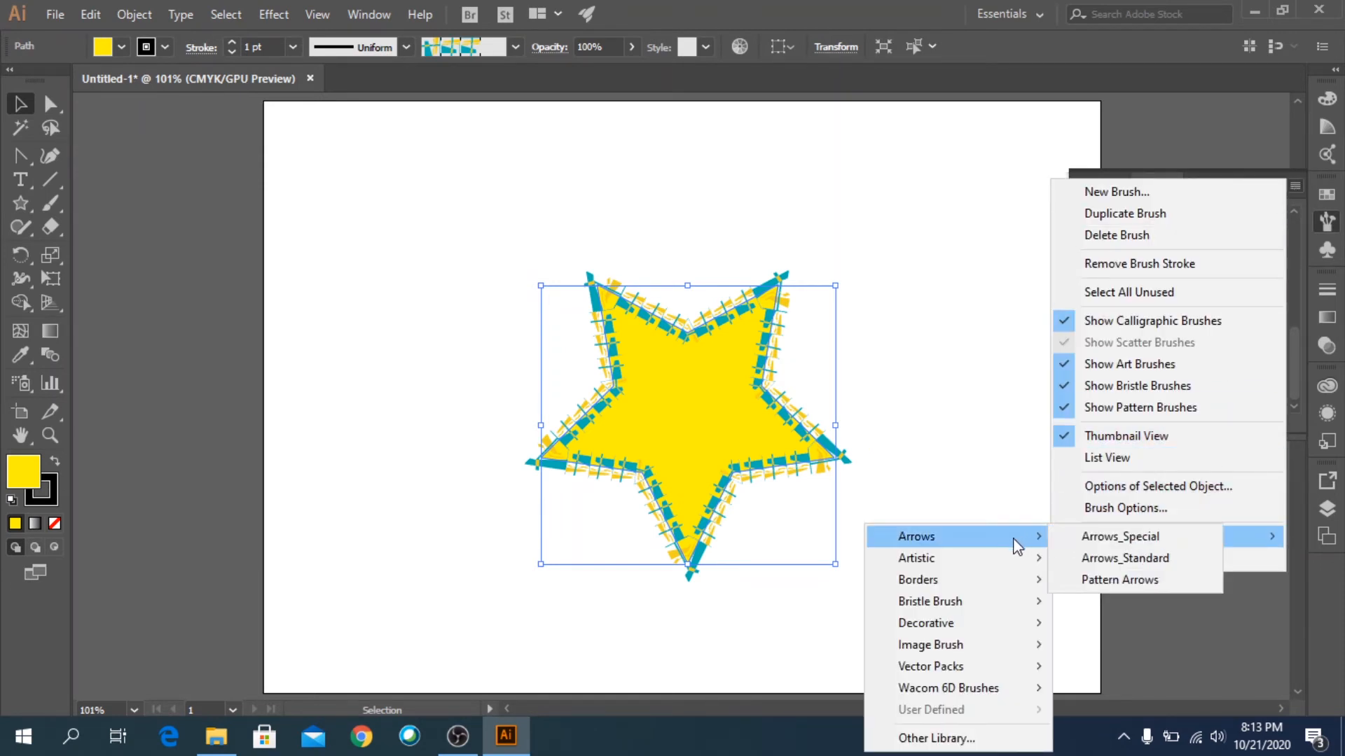
mouse_move(1006, 568)
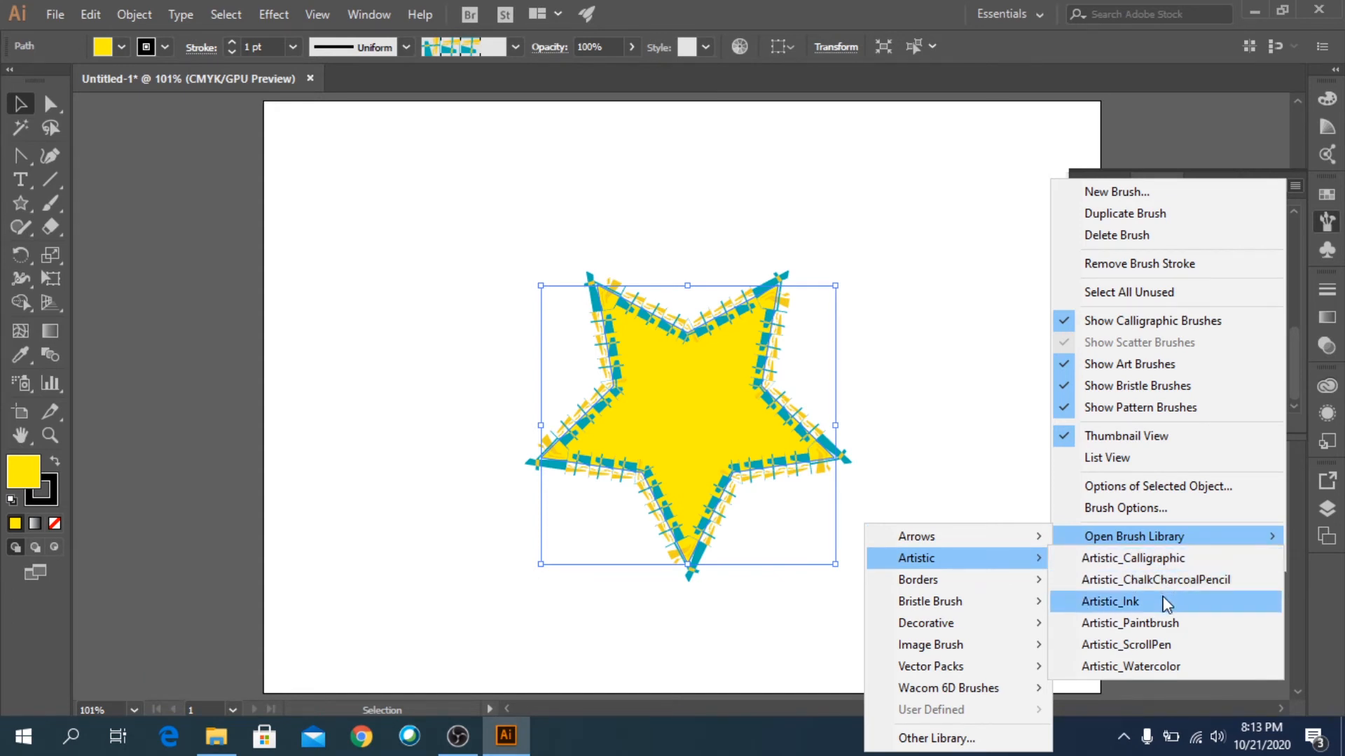
left_click(1158, 671)
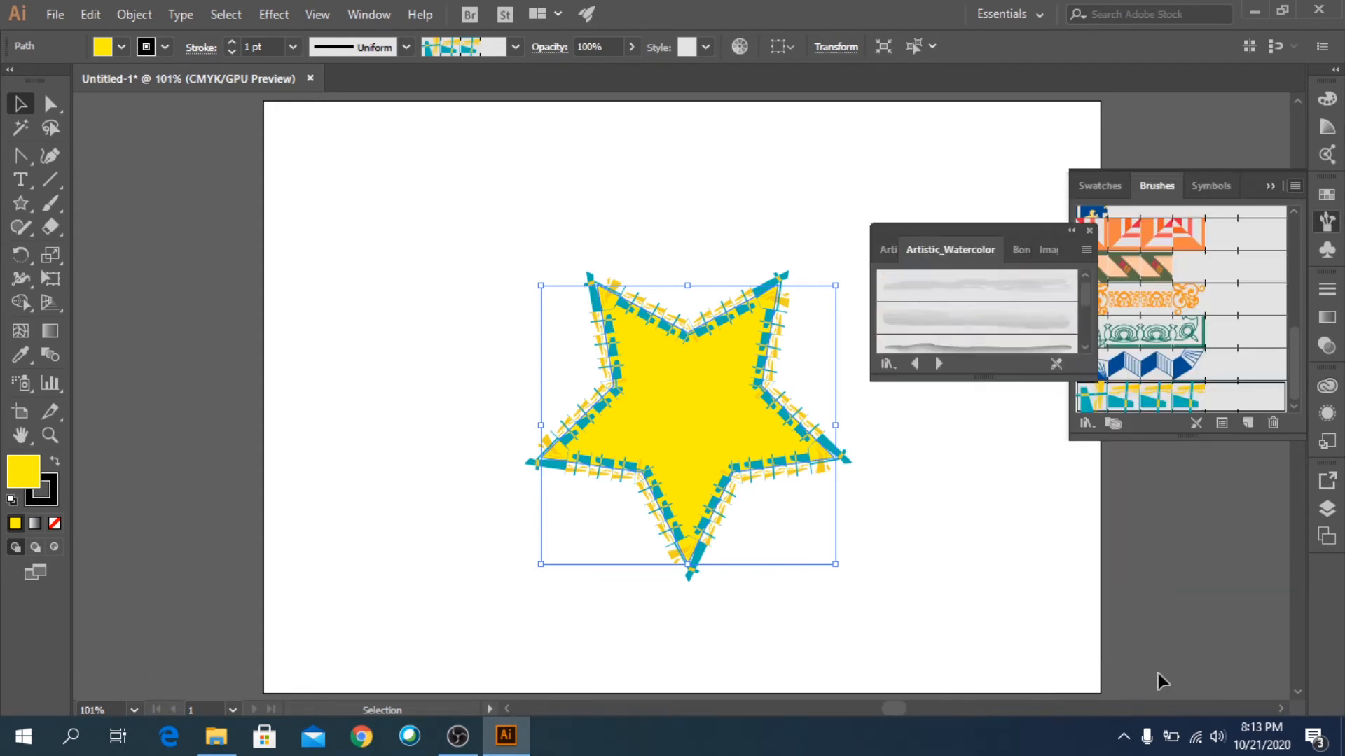
left_click_drag(1044, 380, 1059, 621)
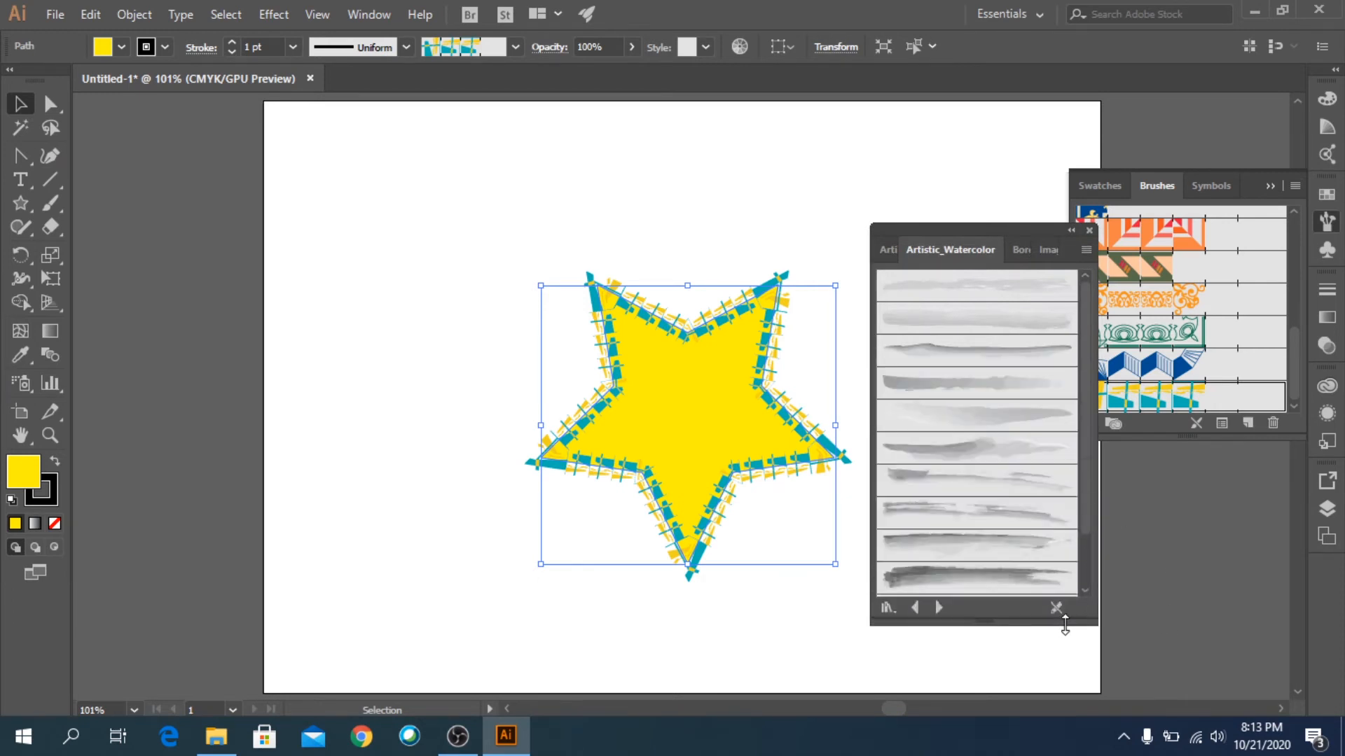
Step: Try several Artistic_Watercolor brushes on the star's outline, ending with the thin light grey wash, and close the library
left_click(963, 463)
left_click(969, 576)
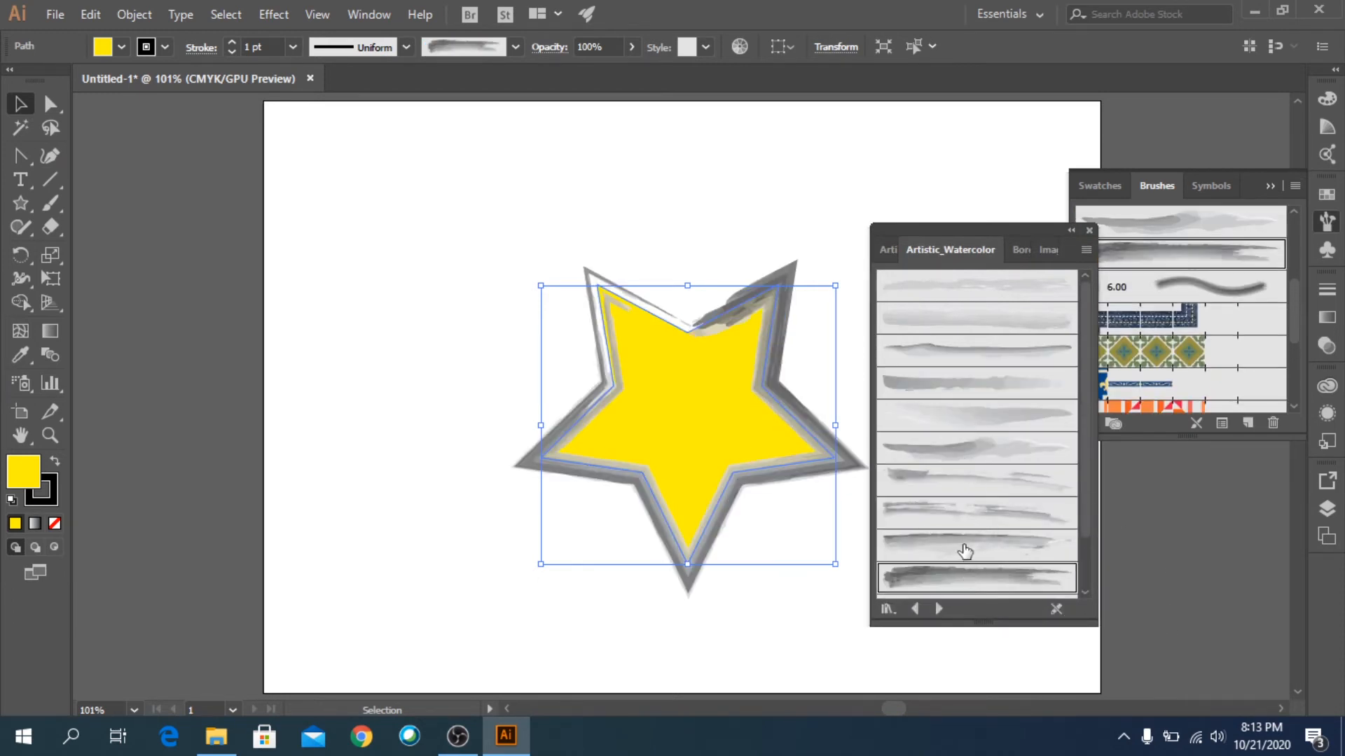
left_click(966, 546)
scroll(1078, 499, "down", 2)
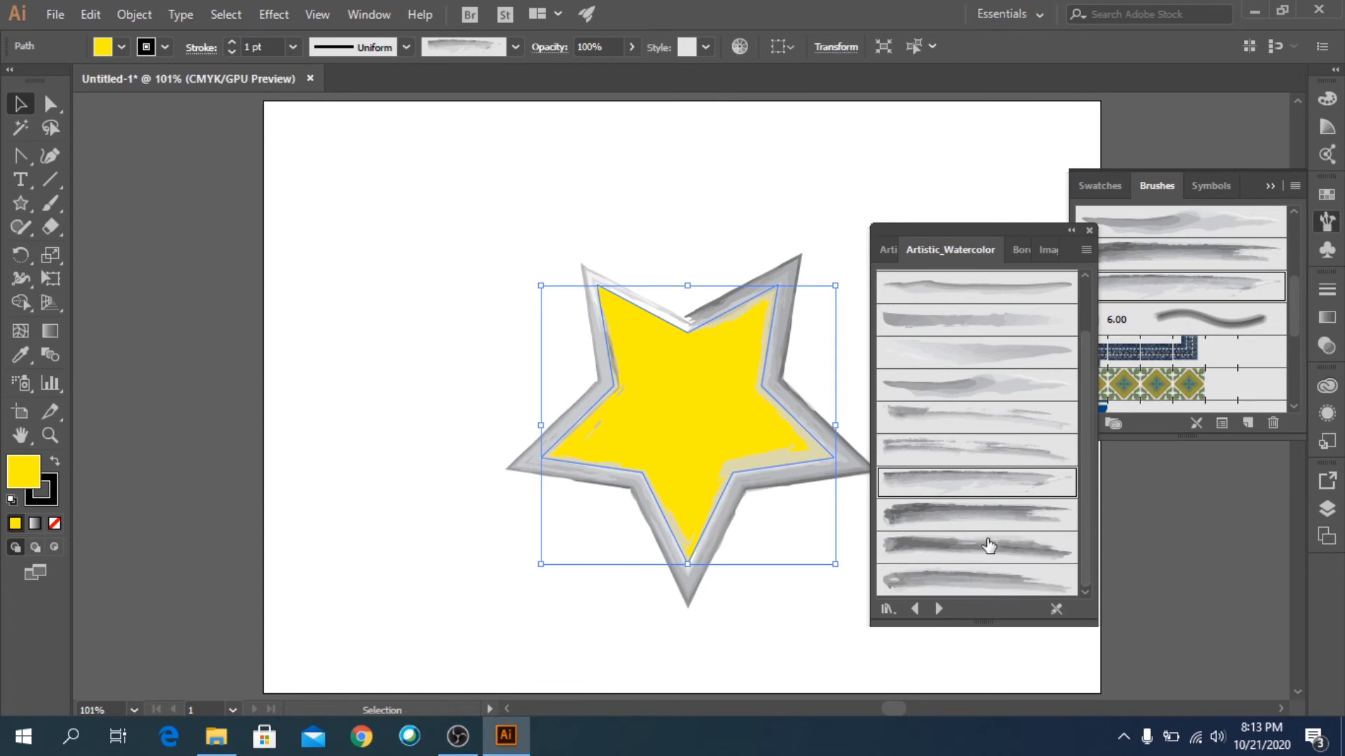
left_click(967, 554)
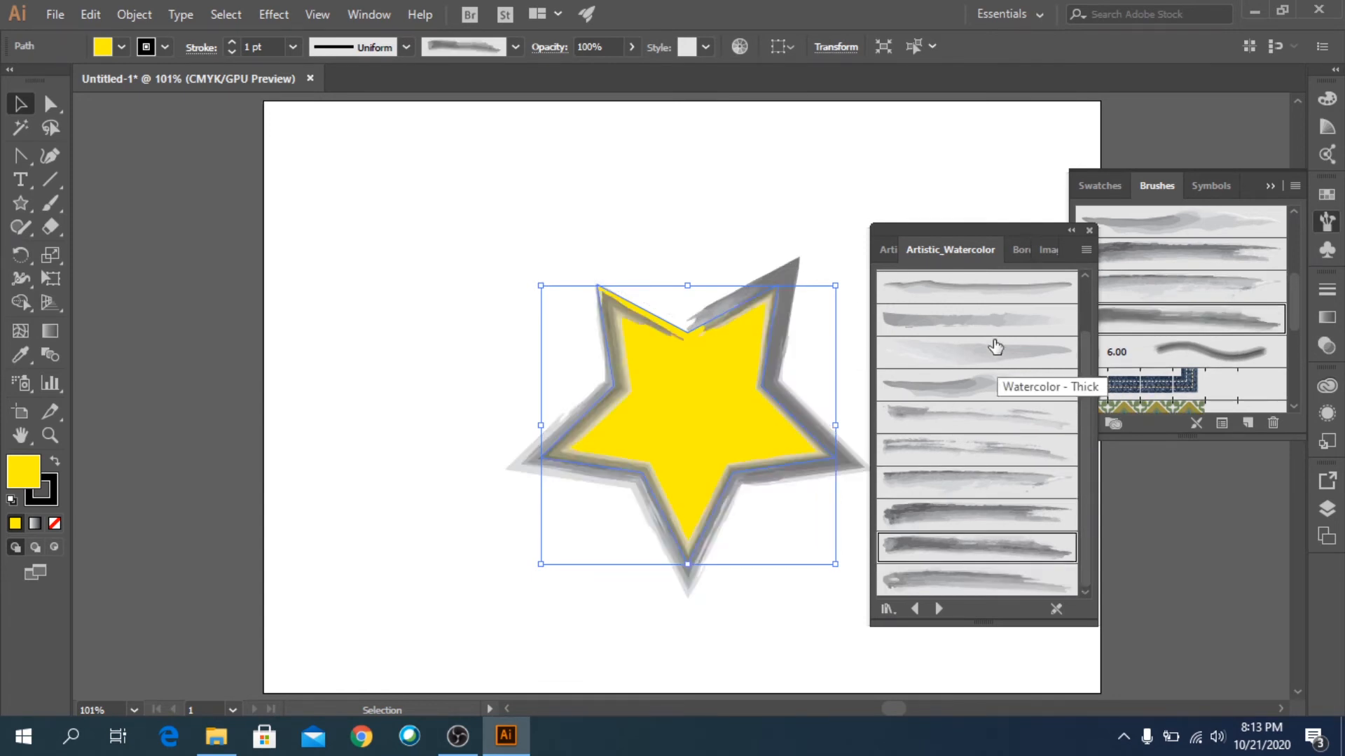
left_click(1007, 298)
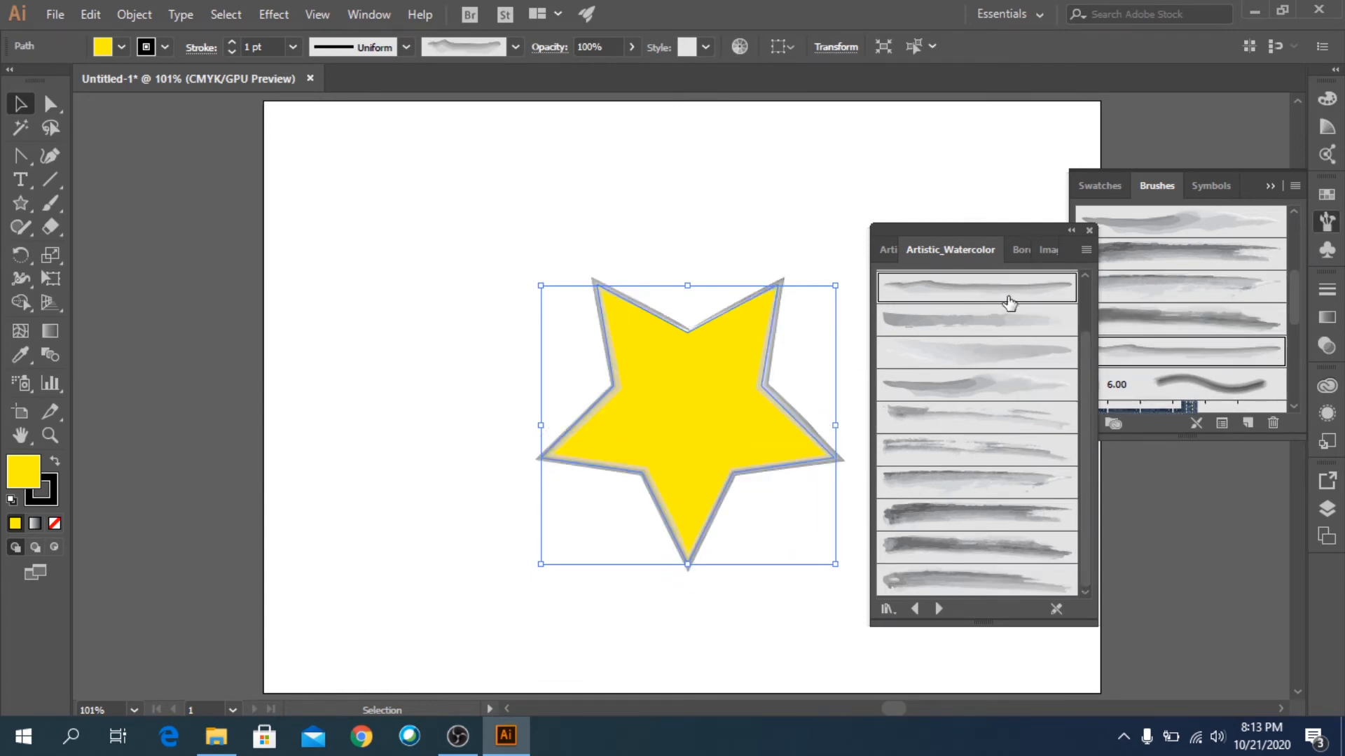
left_click(1089, 231)
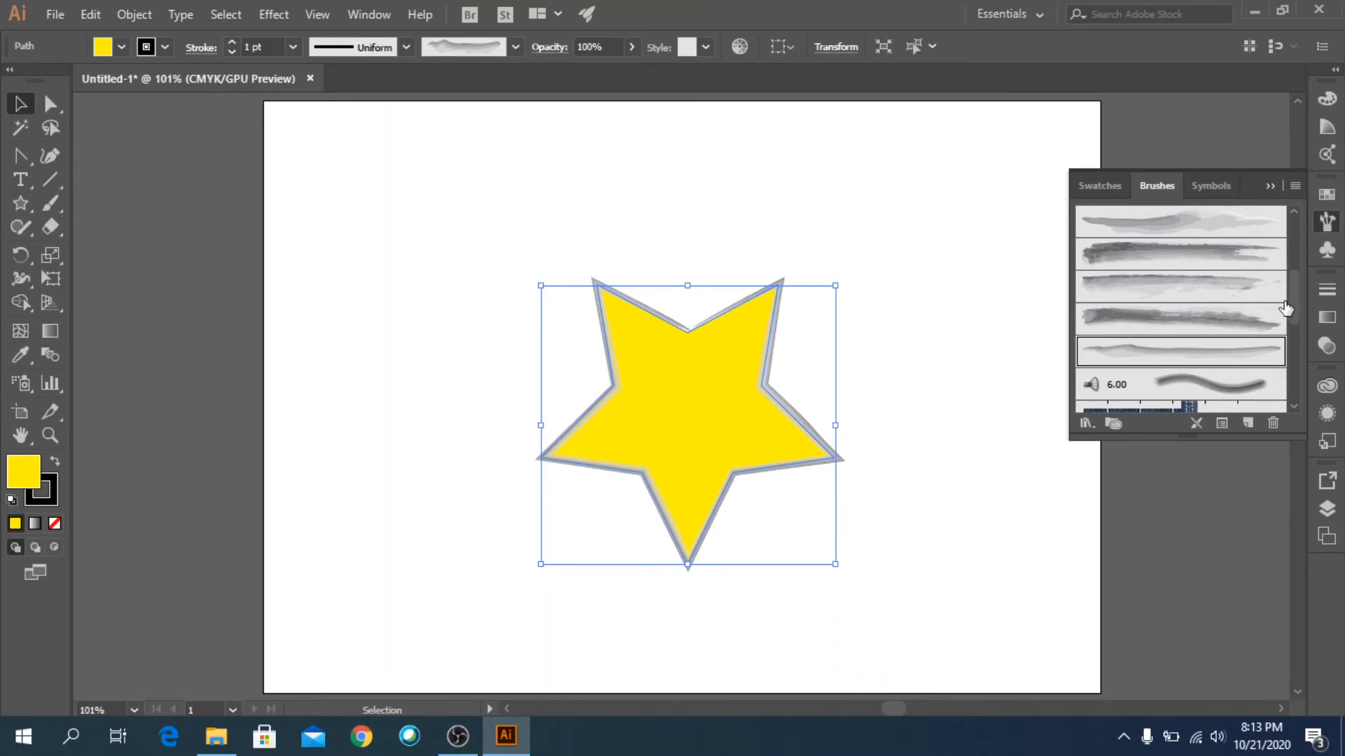
Step: Apply the green ornamental border brush to the star's outline, set its stroke weight to 2 pt and deselect it
mouse_move(1296, 309)
left_mouse_down()
mouse_move(1304, 240)
mouse_move(1300, 412)
mouse_move(1304, 291)
left_mouse_up()
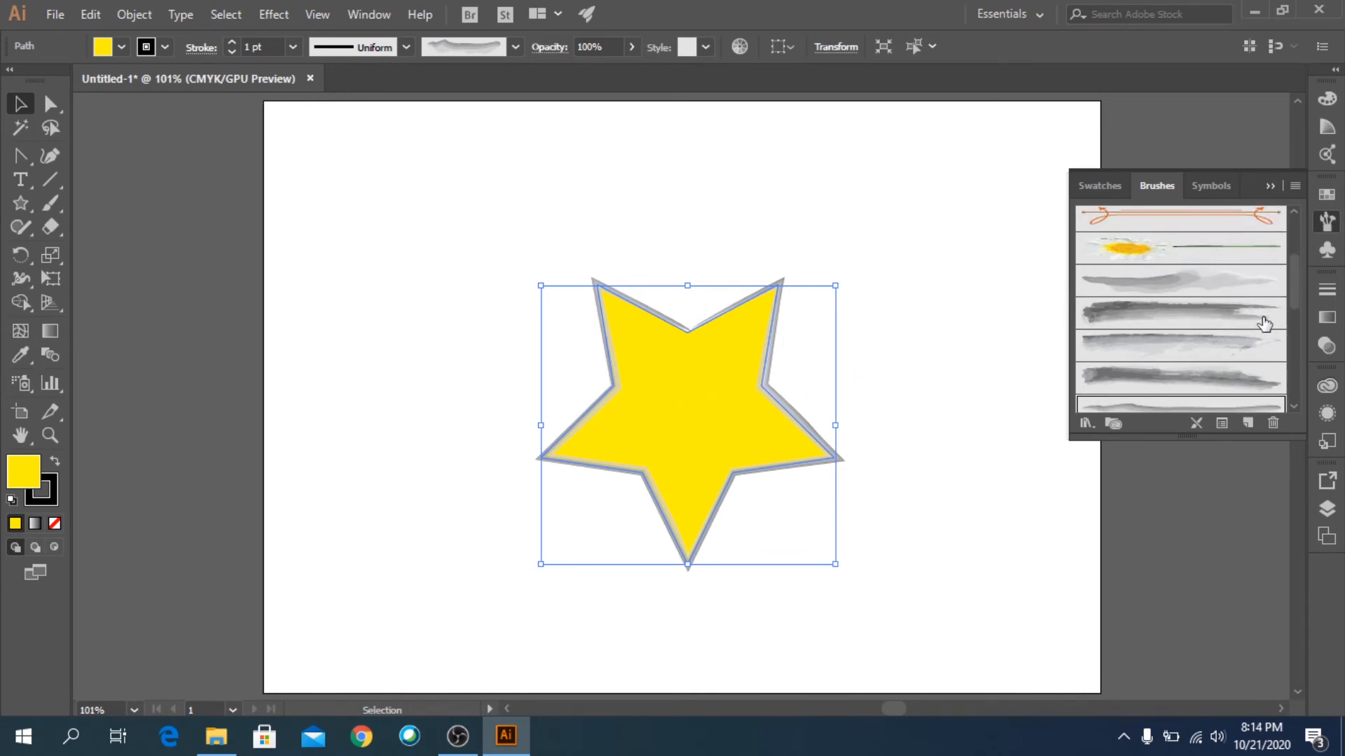
mouse_move(1295, 293)
left_mouse_down()
mouse_move(1300, 256)
mouse_move(1304, 364)
left_mouse_up()
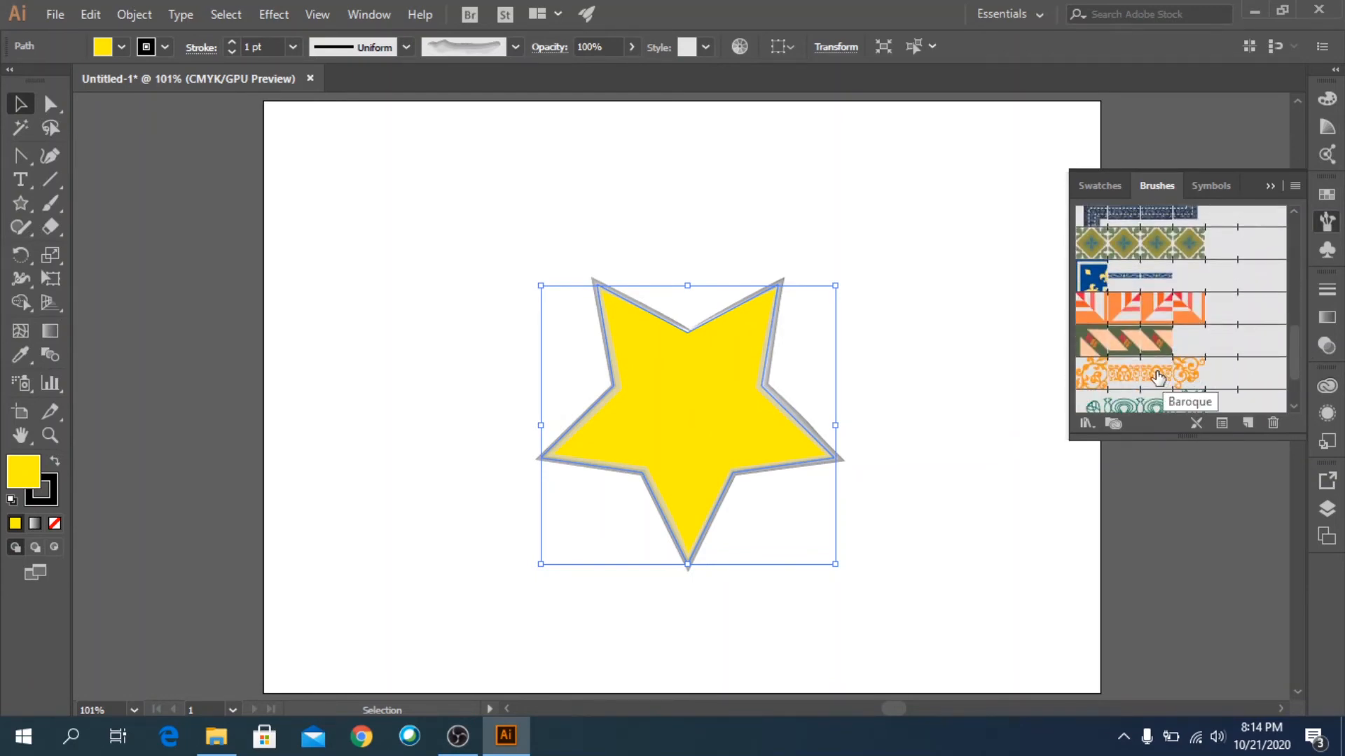
left_click(1151, 396)
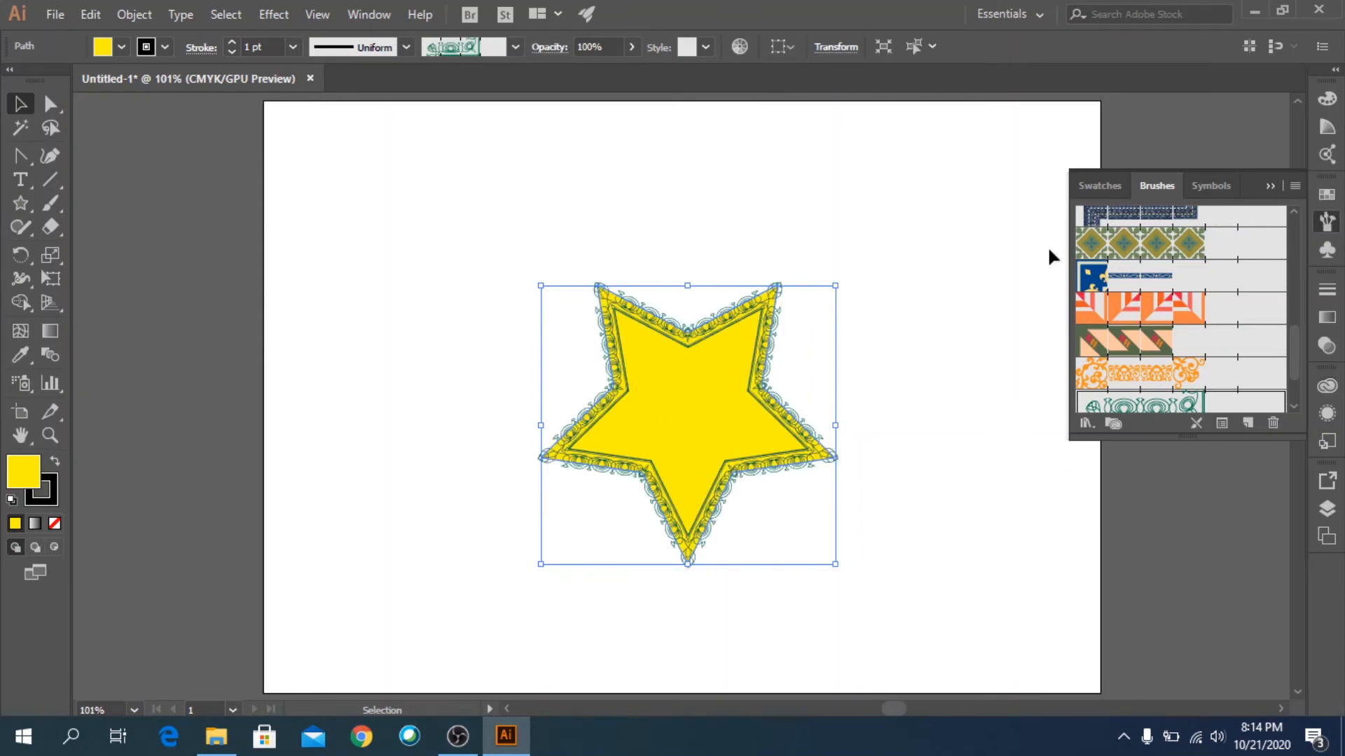
left_click(1270, 186)
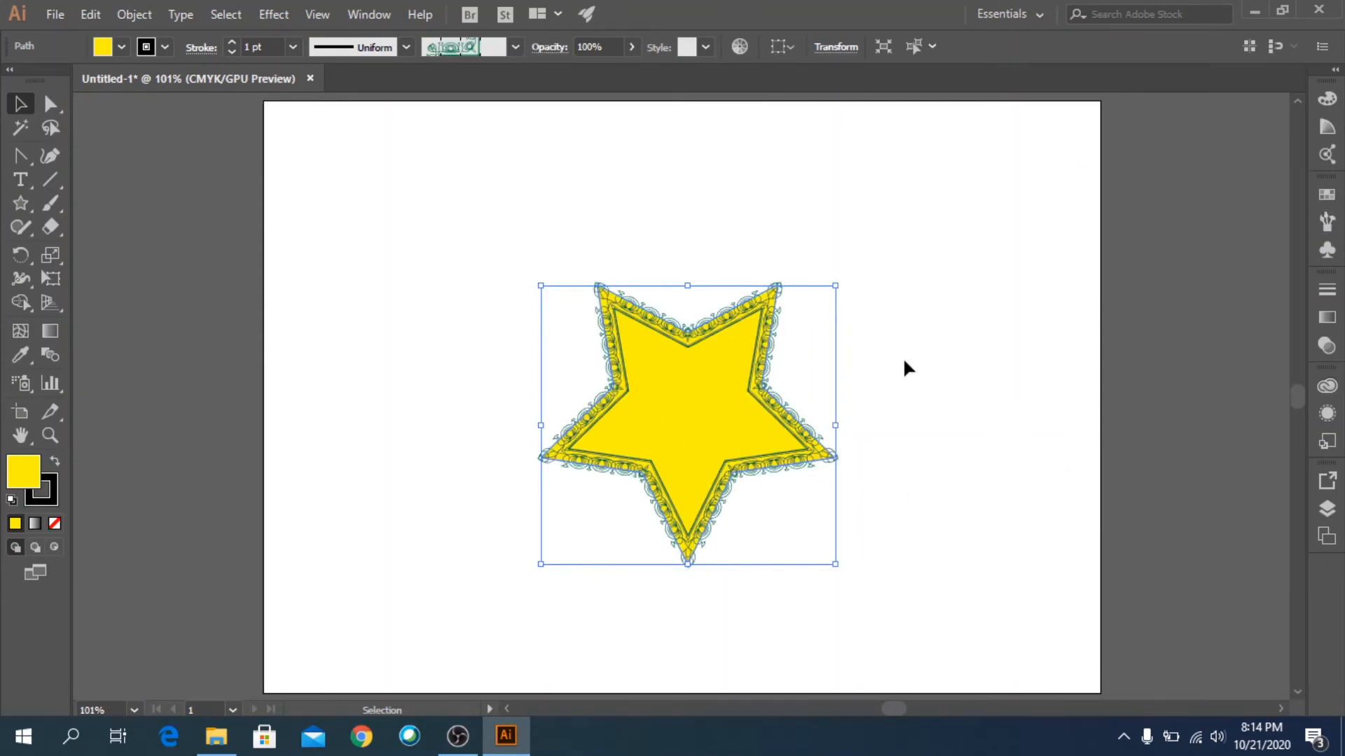
left_click(293, 47)
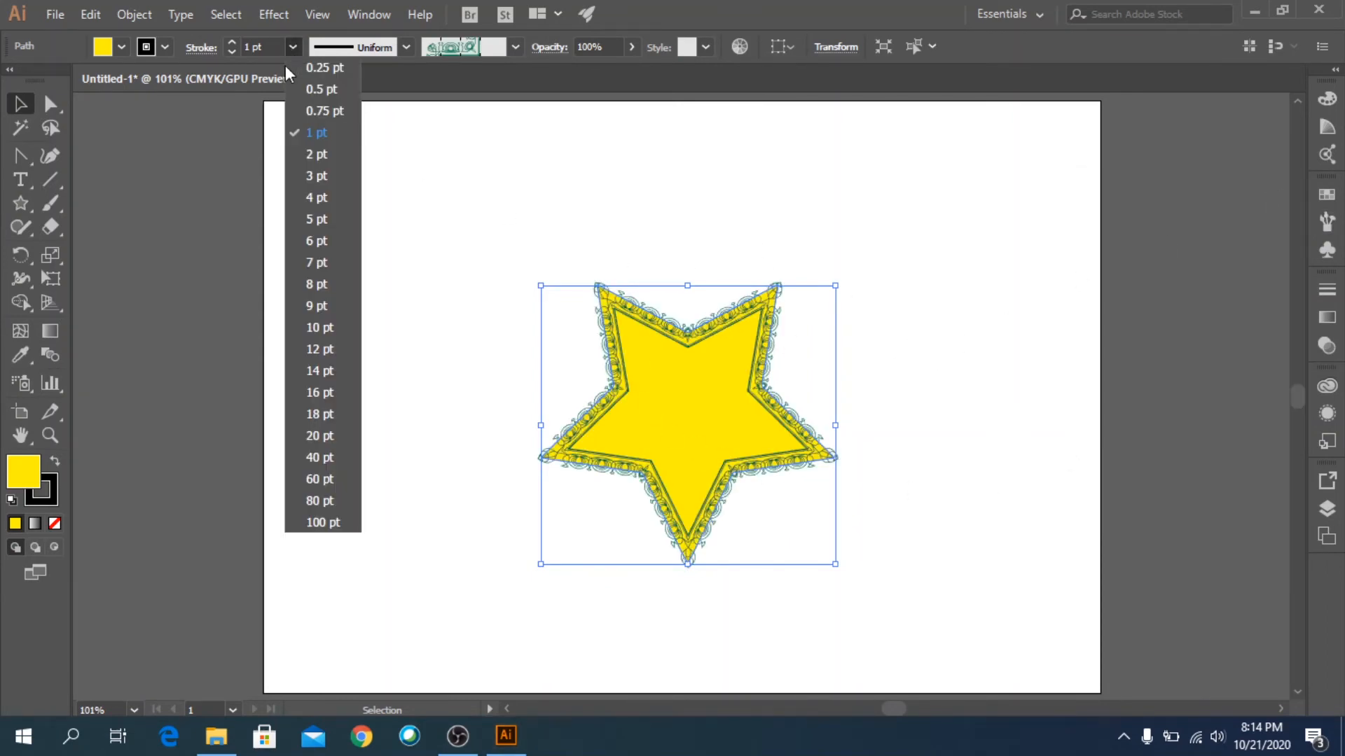
left_click(292, 154)
left_click(942, 343)
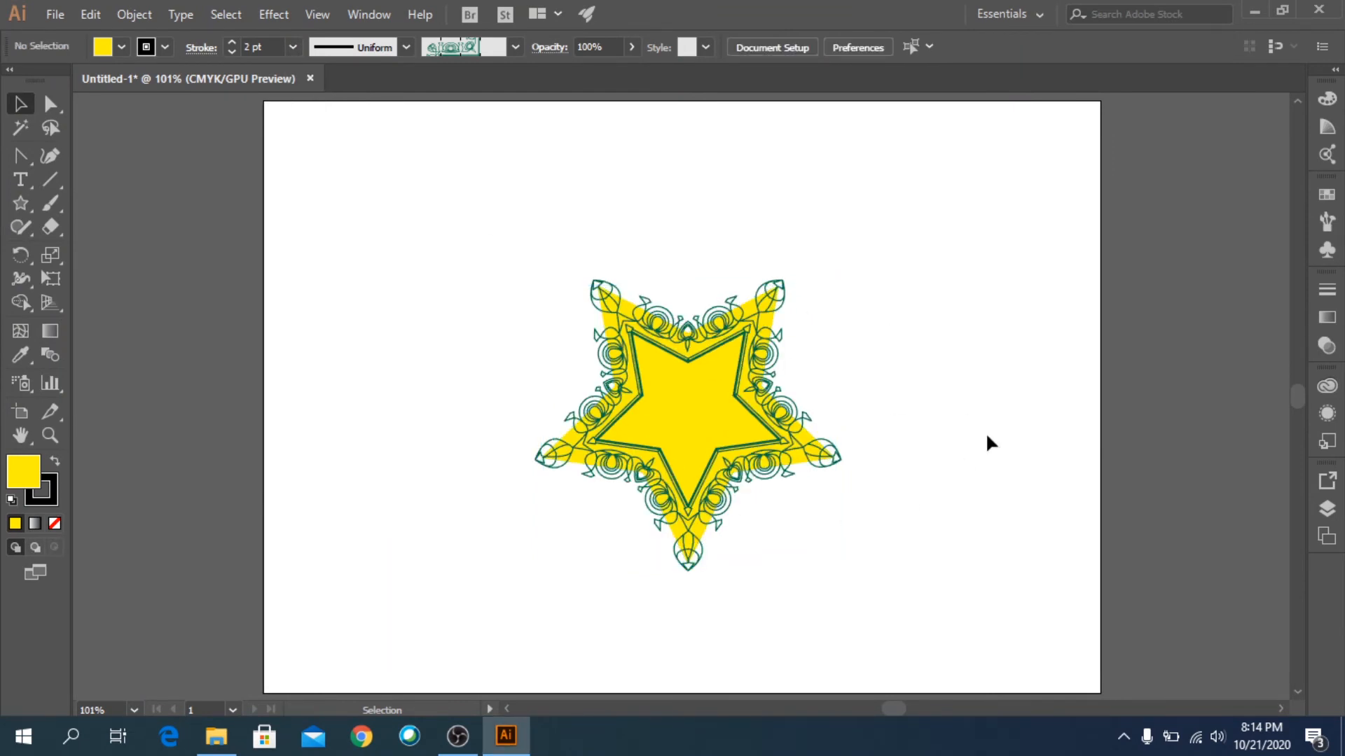
Step: Delete the star and draw a rectangle with no fill, about 707 by 478 pt, across most of the artboard
left_click(729, 435)
key("Delete")
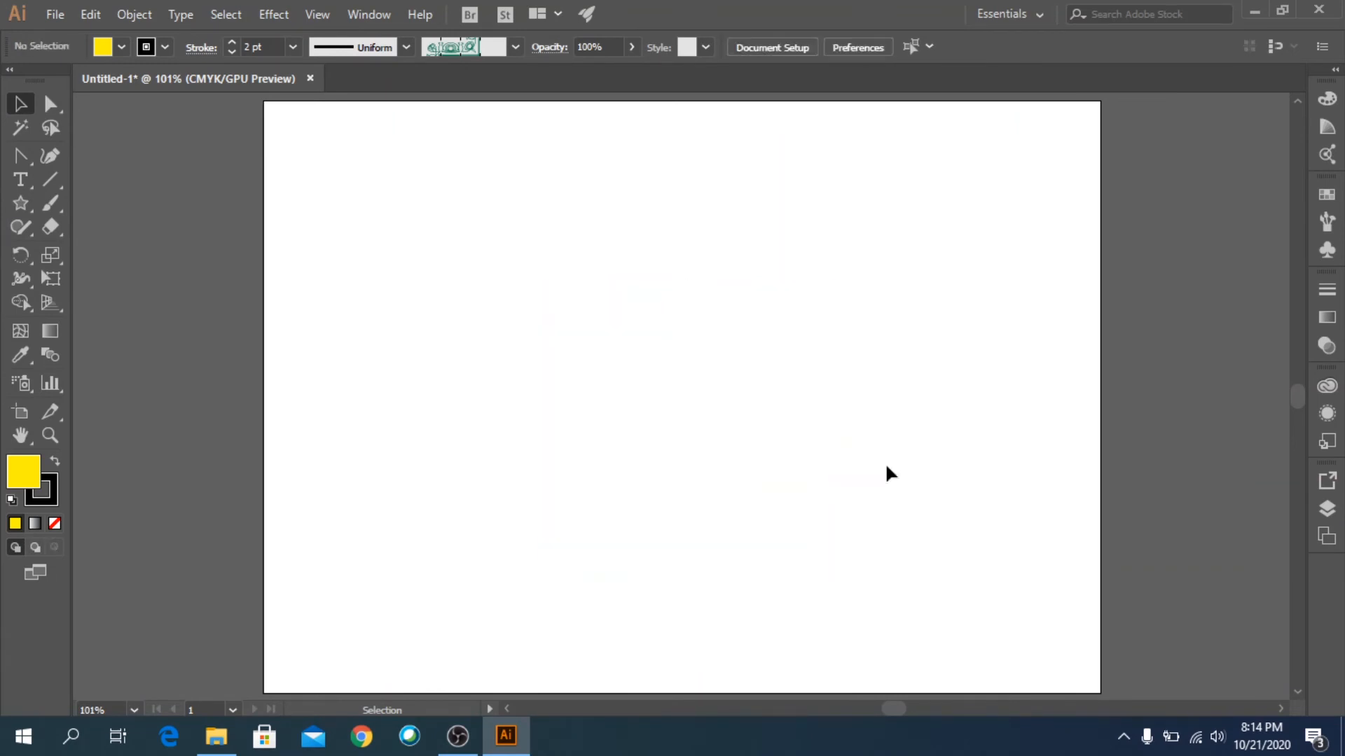
left_click_drag(24, 208, 67, 202)
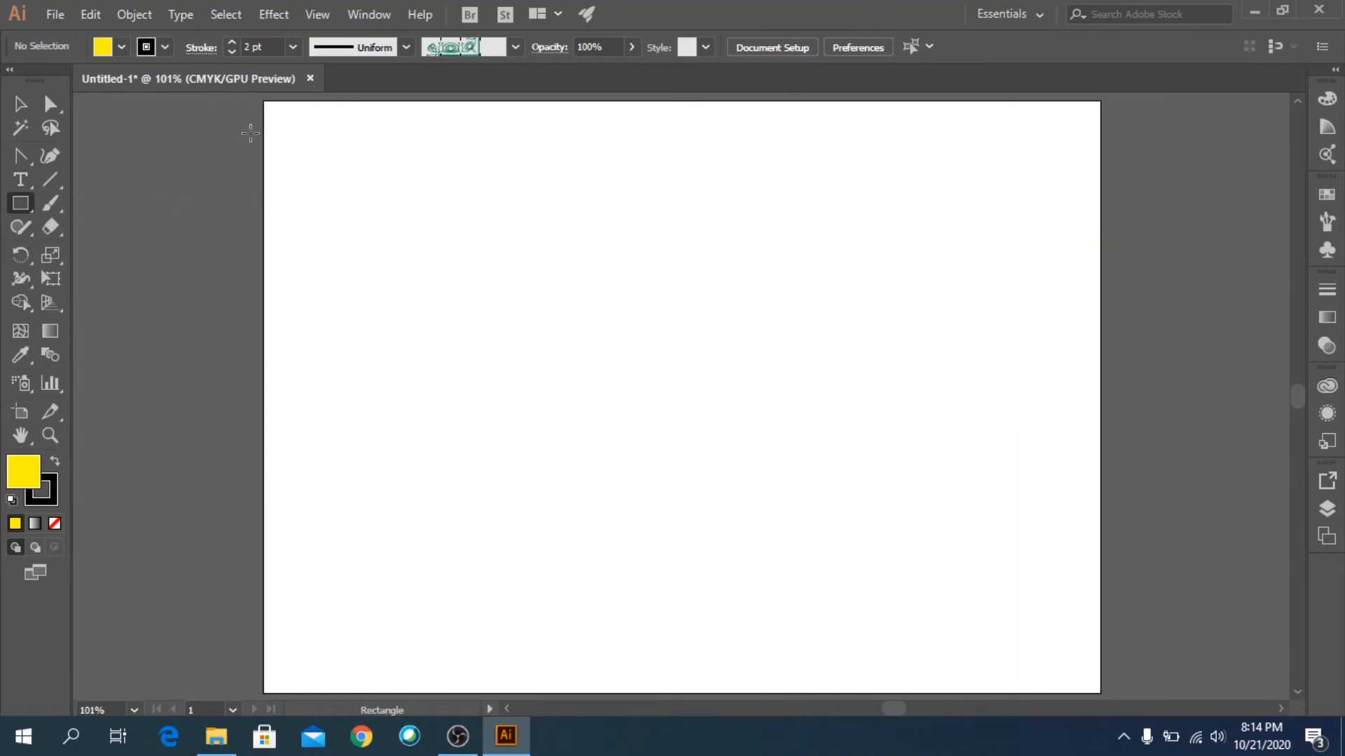
left_click(122, 47)
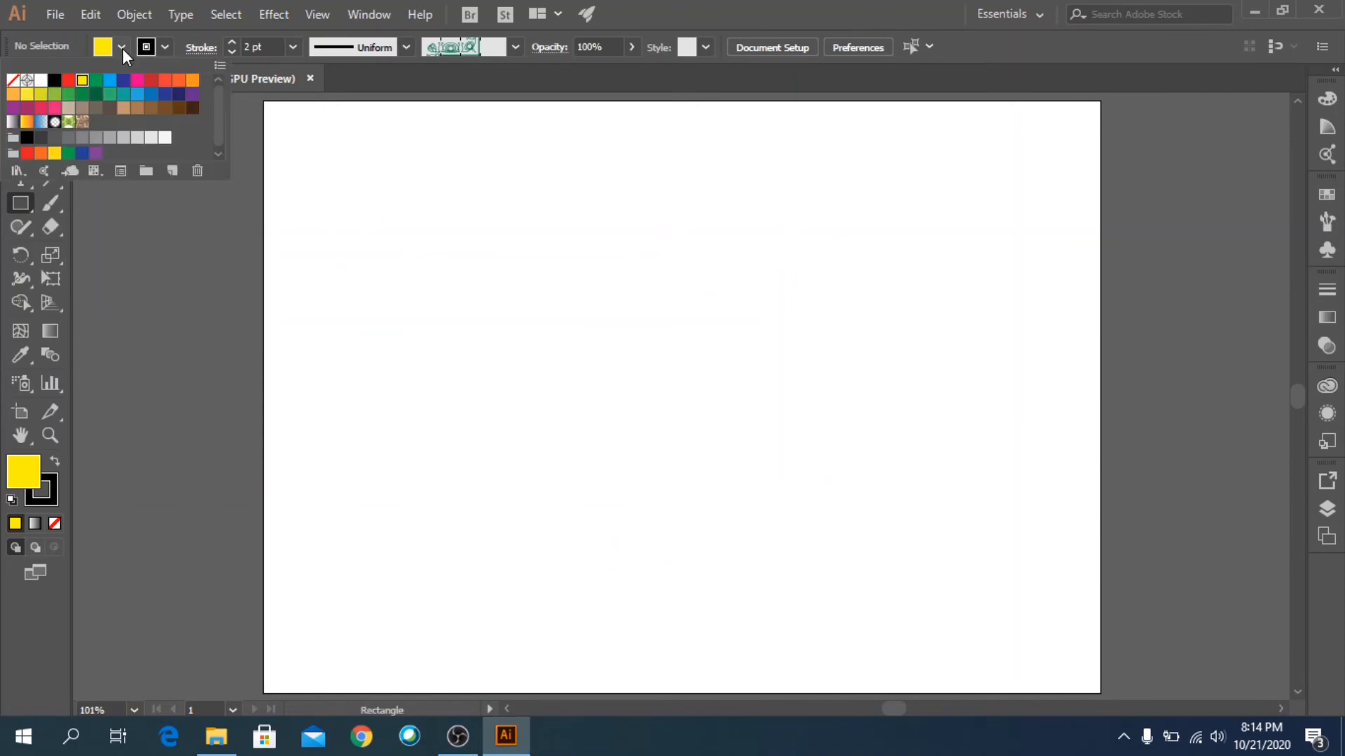
left_click(41, 81)
left_click(13, 80)
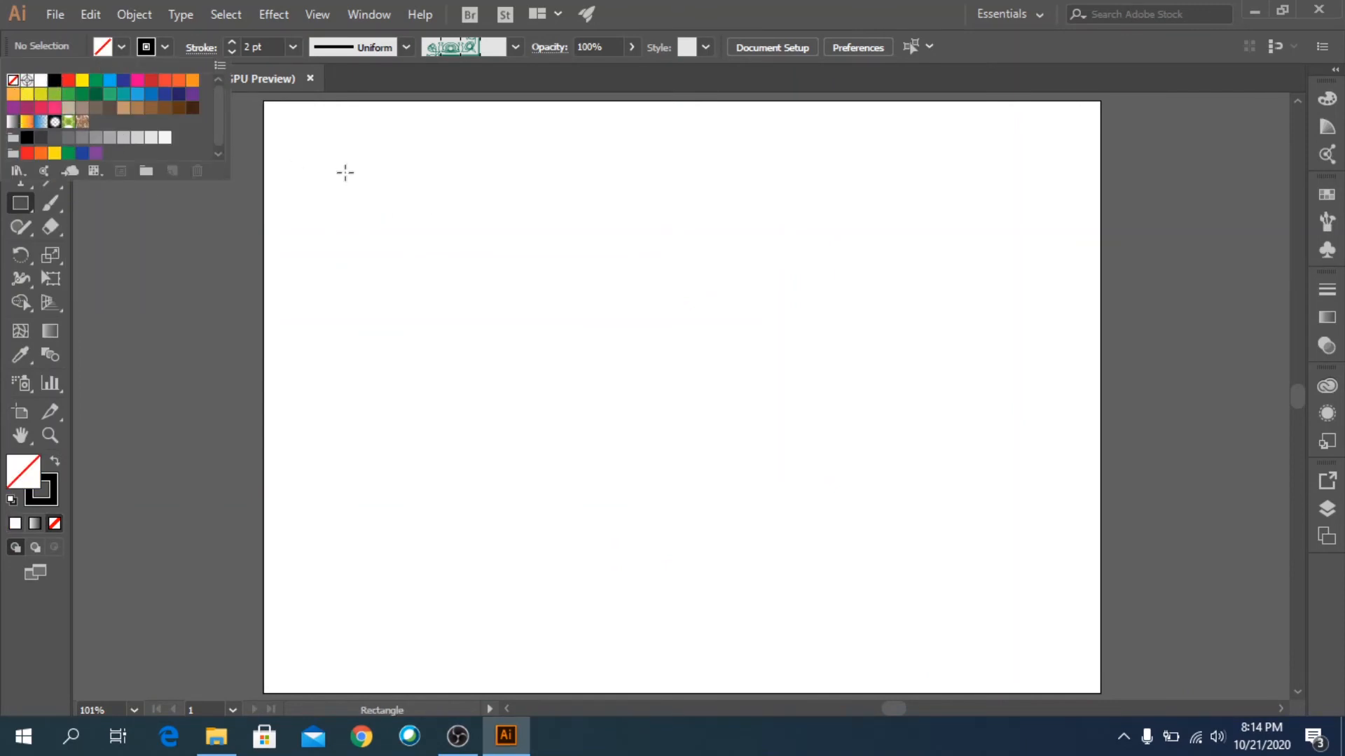
left_click(329, 163)
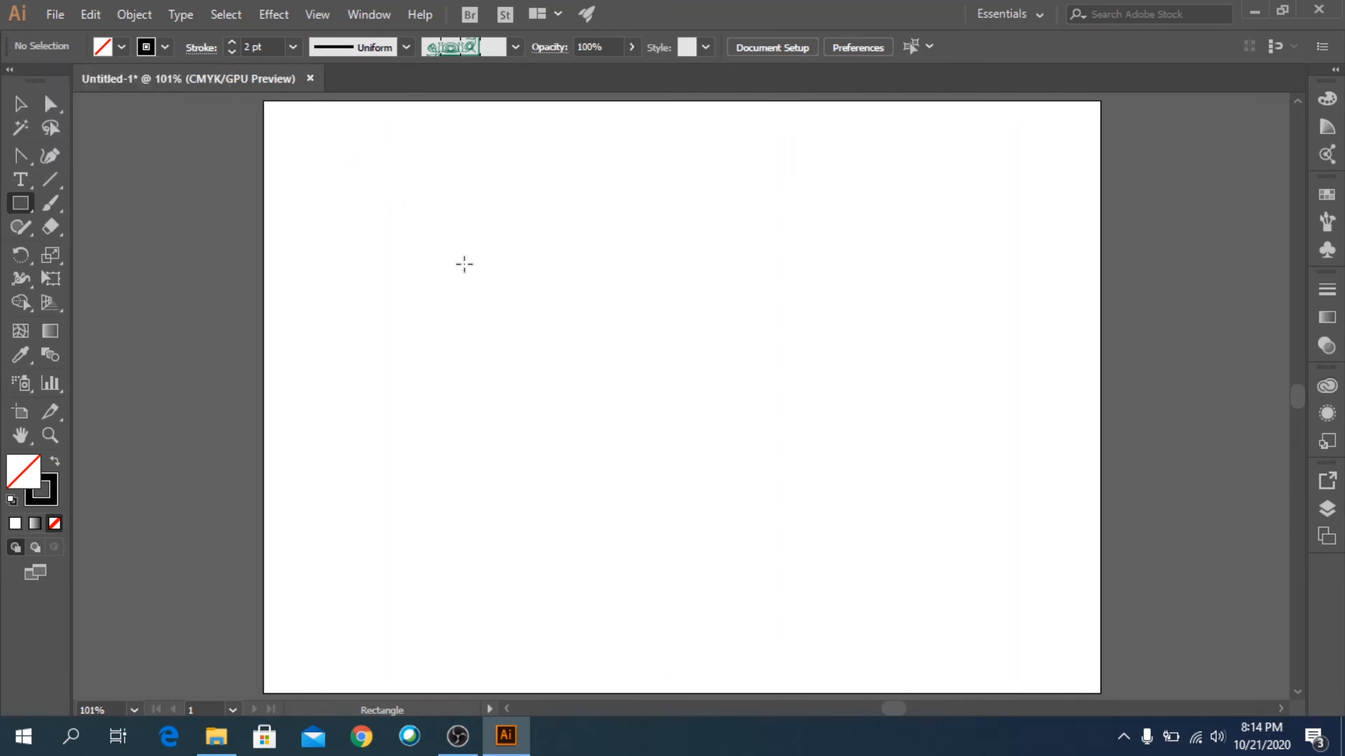
mouse_move(334, 164)
left_mouse_down()
mouse_move(932, 611)
mouse_move(1035, 638)
left_mouse_up()
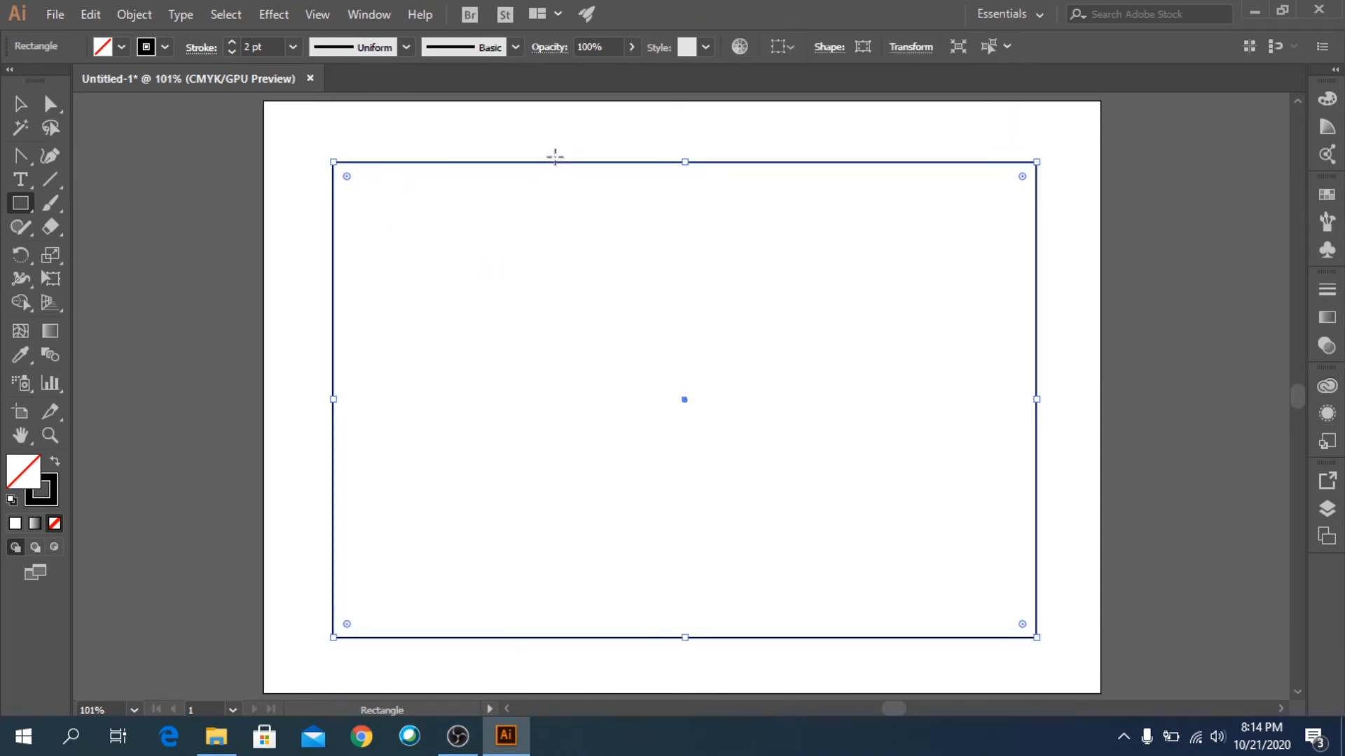
Step: Try the blue-and-gold and Avant Garde border brushes on the rectangle's outline, ending with the orange Baroque brush
left_click(516, 48)
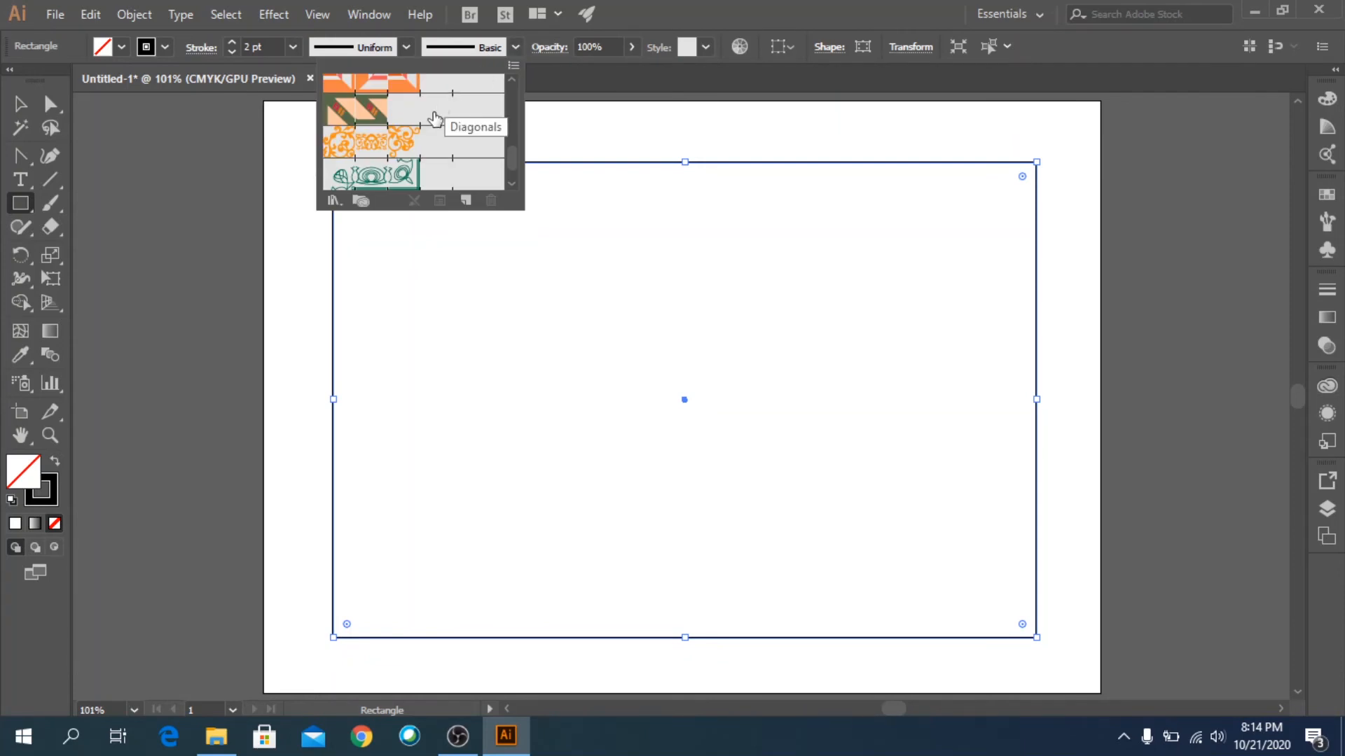
left_click_drag(513, 159, 513, 132)
scroll(514, 133, "down", 8)
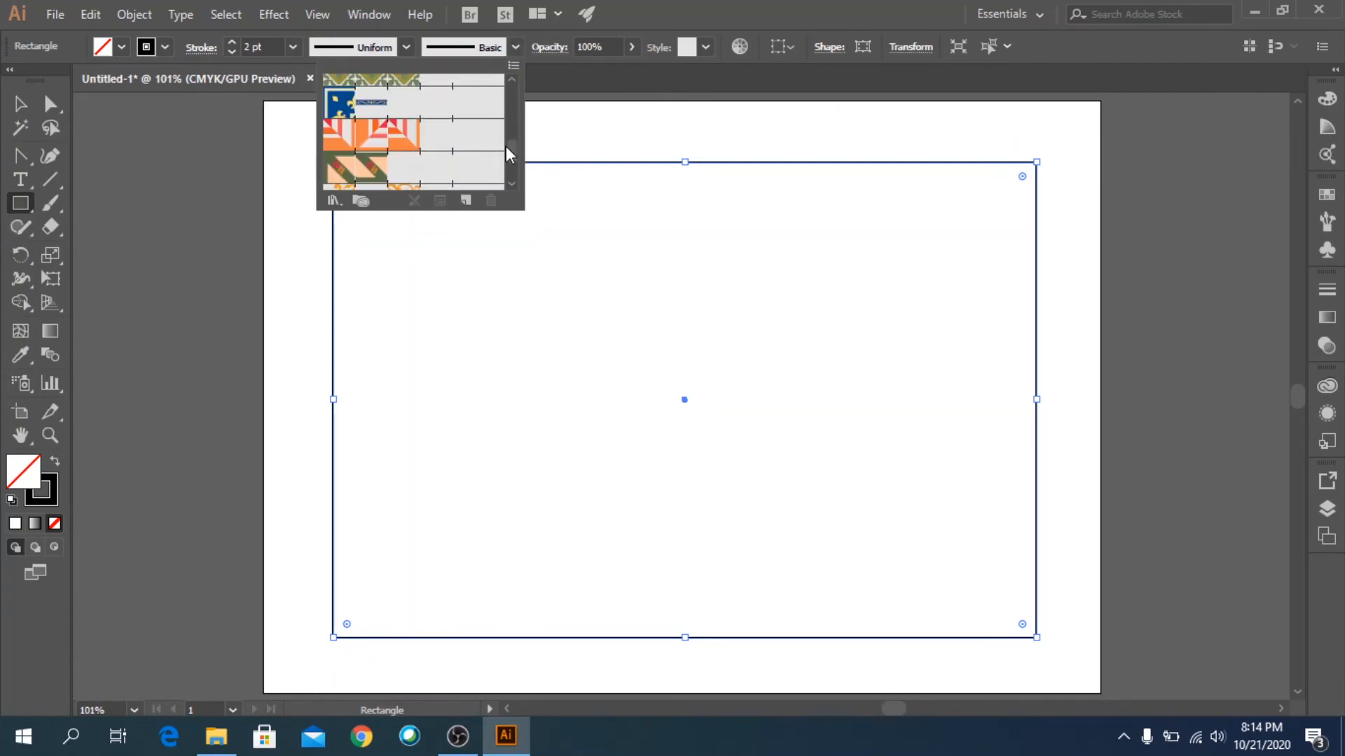
left_click(362, 109)
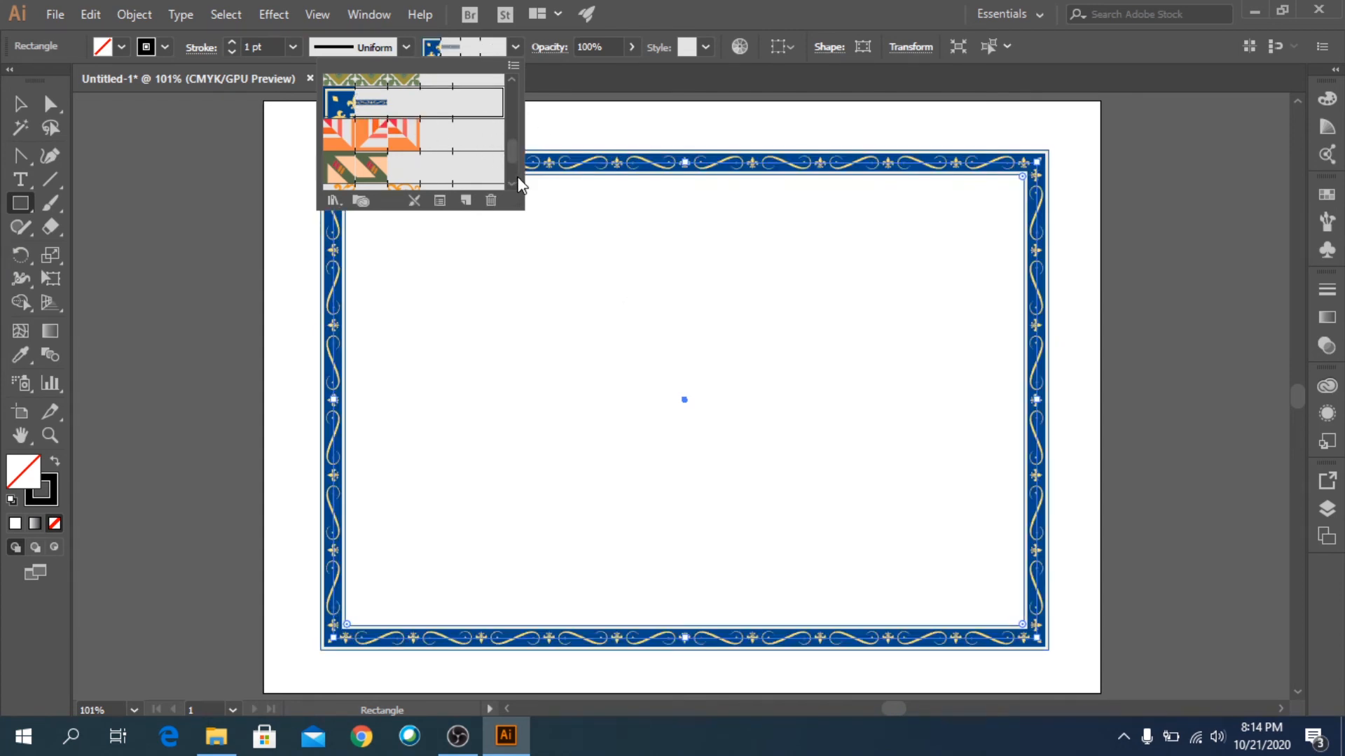
left_click_drag(513, 149, 513, 163)
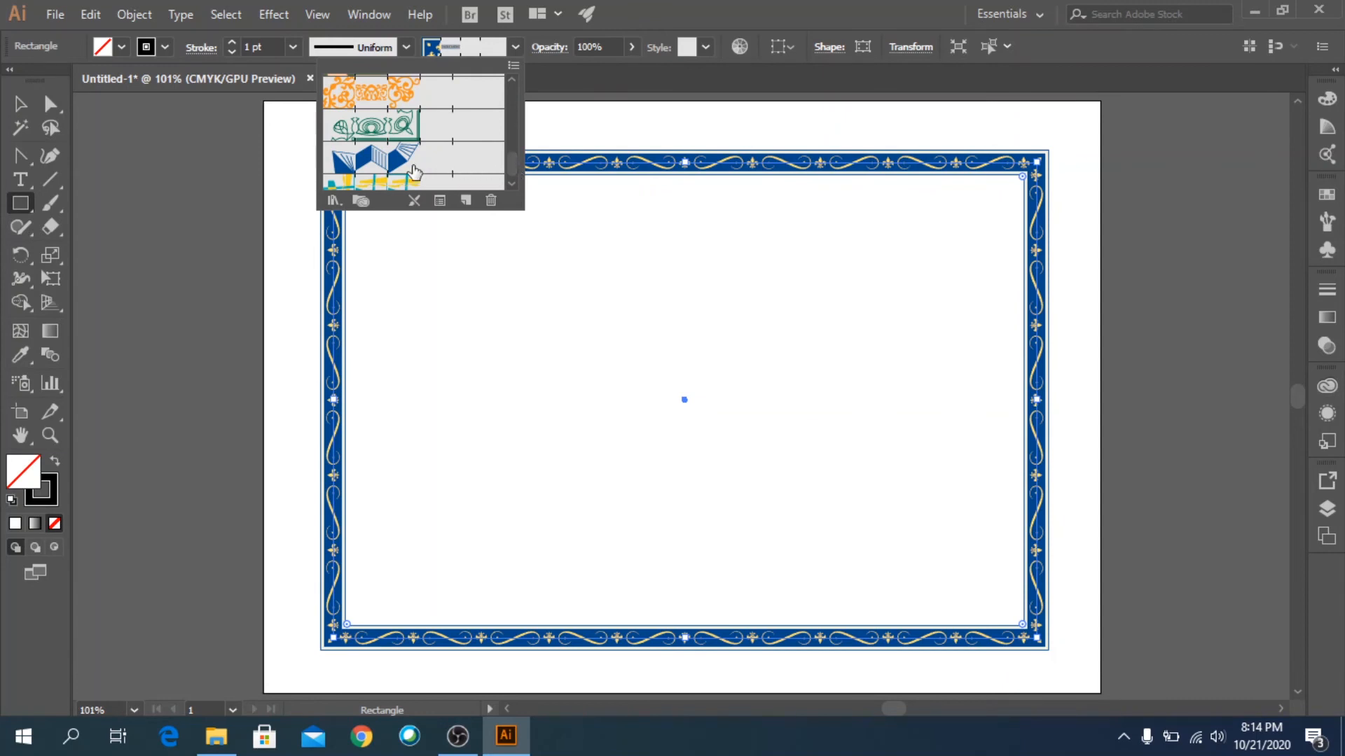
left_click(382, 163)
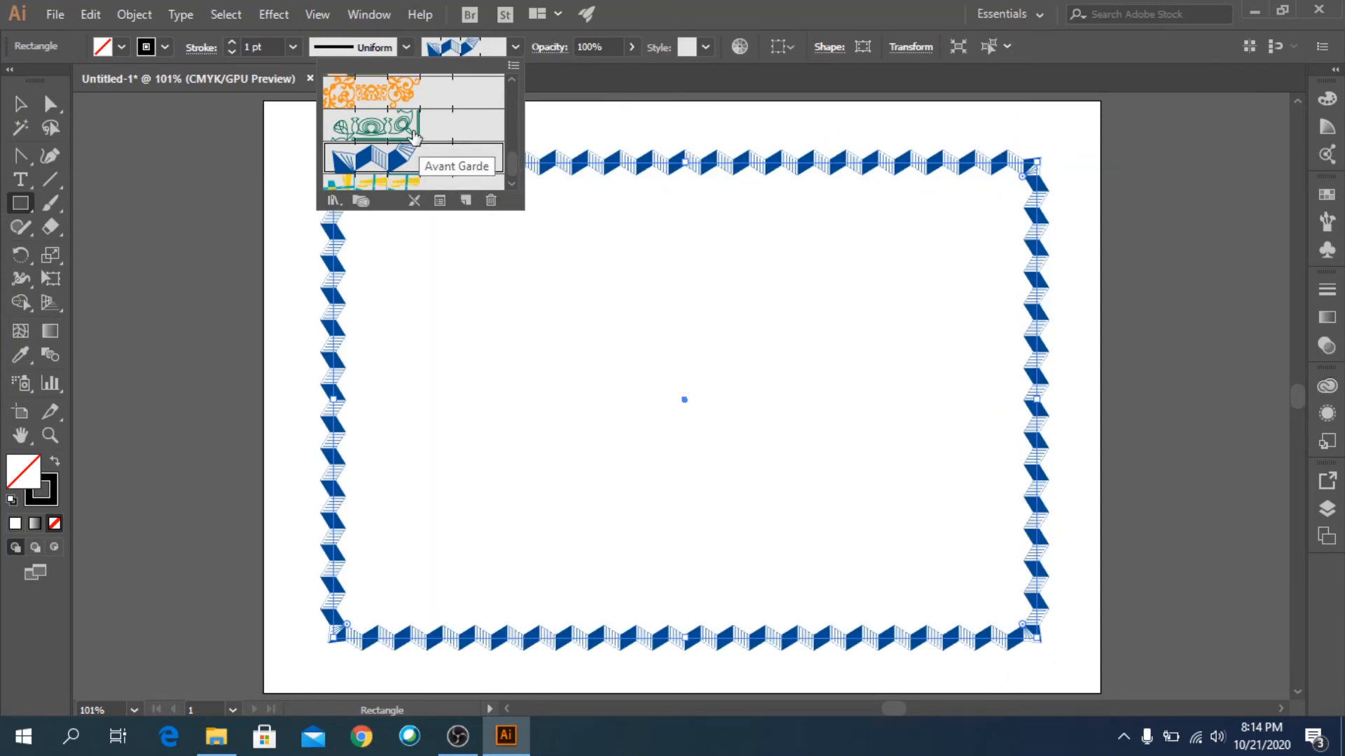
left_click(409, 98)
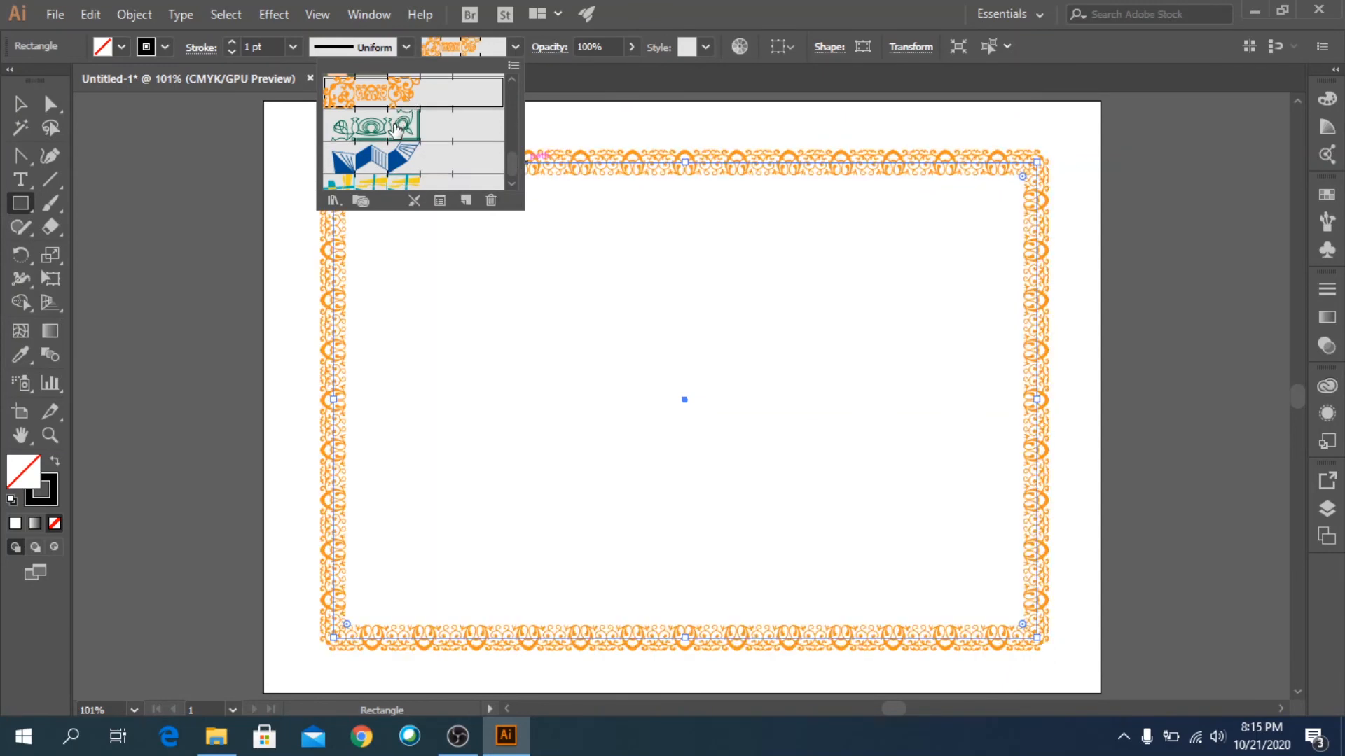
left_click(14, 103)
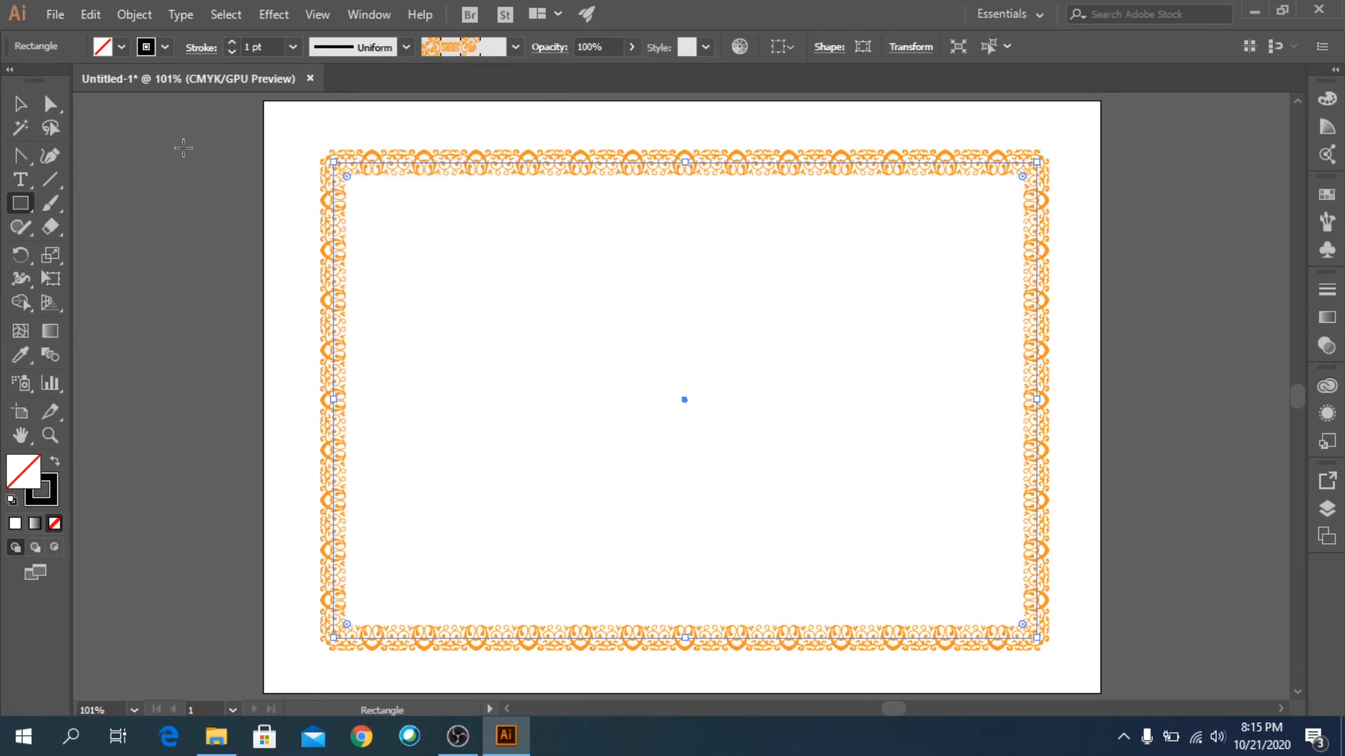
Step: Try a 0.5 pt stroke weight on the rectangle's border, set it to 3 pt and deselect the rectangle
left_click(293, 47)
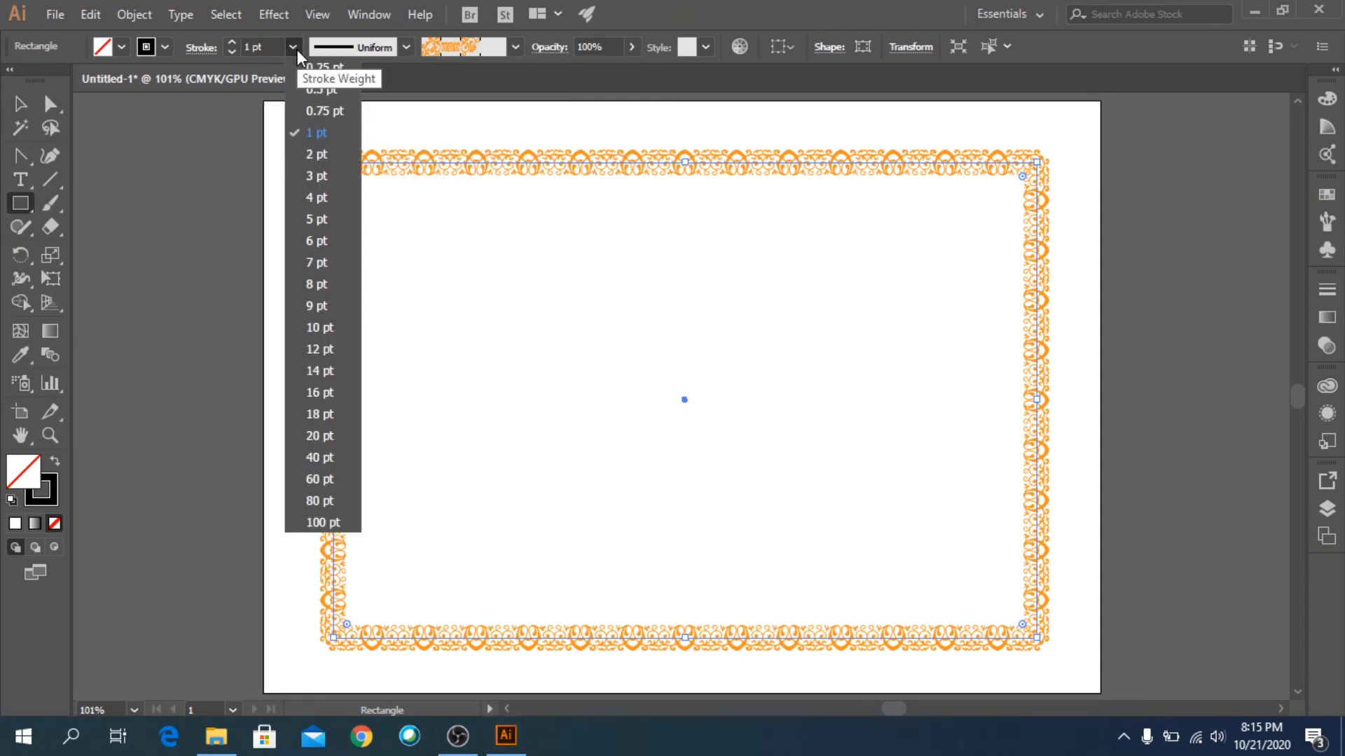
left_click(326, 90)
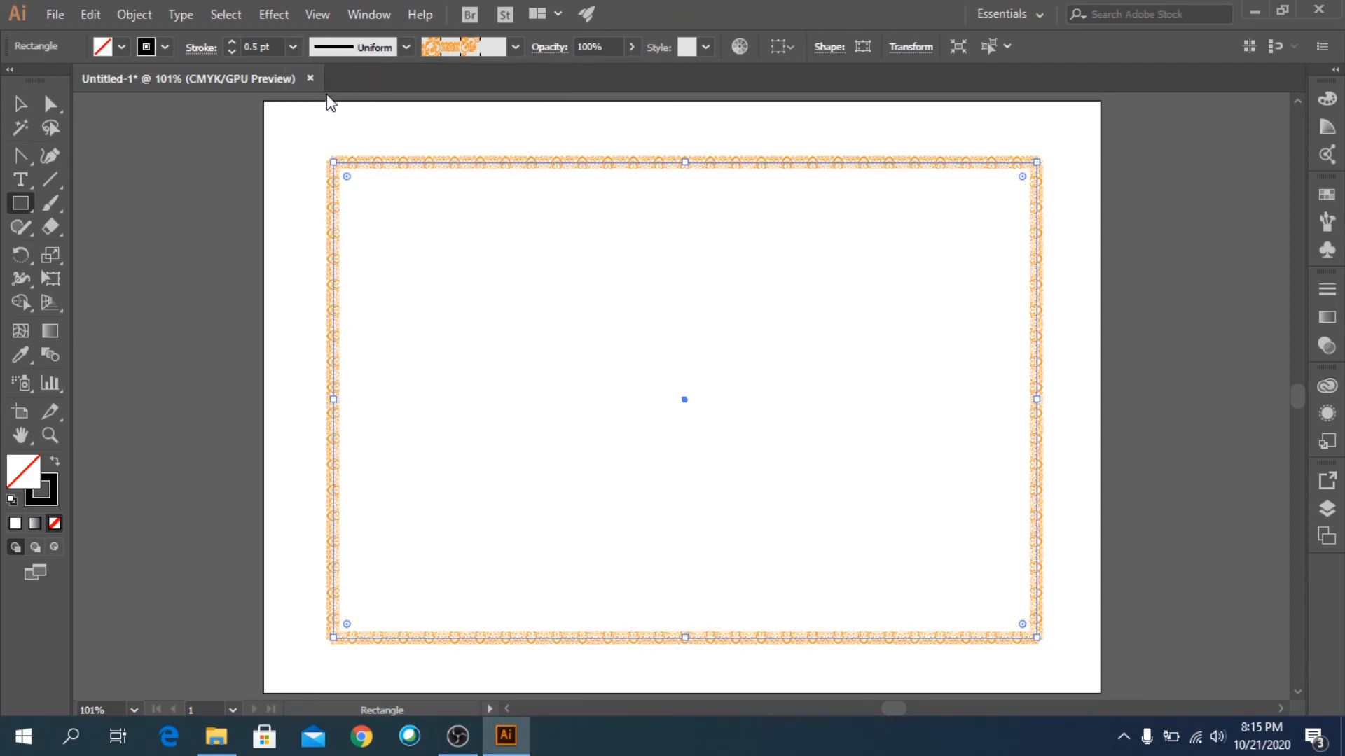
left_click(293, 47)
left_click(299, 177)
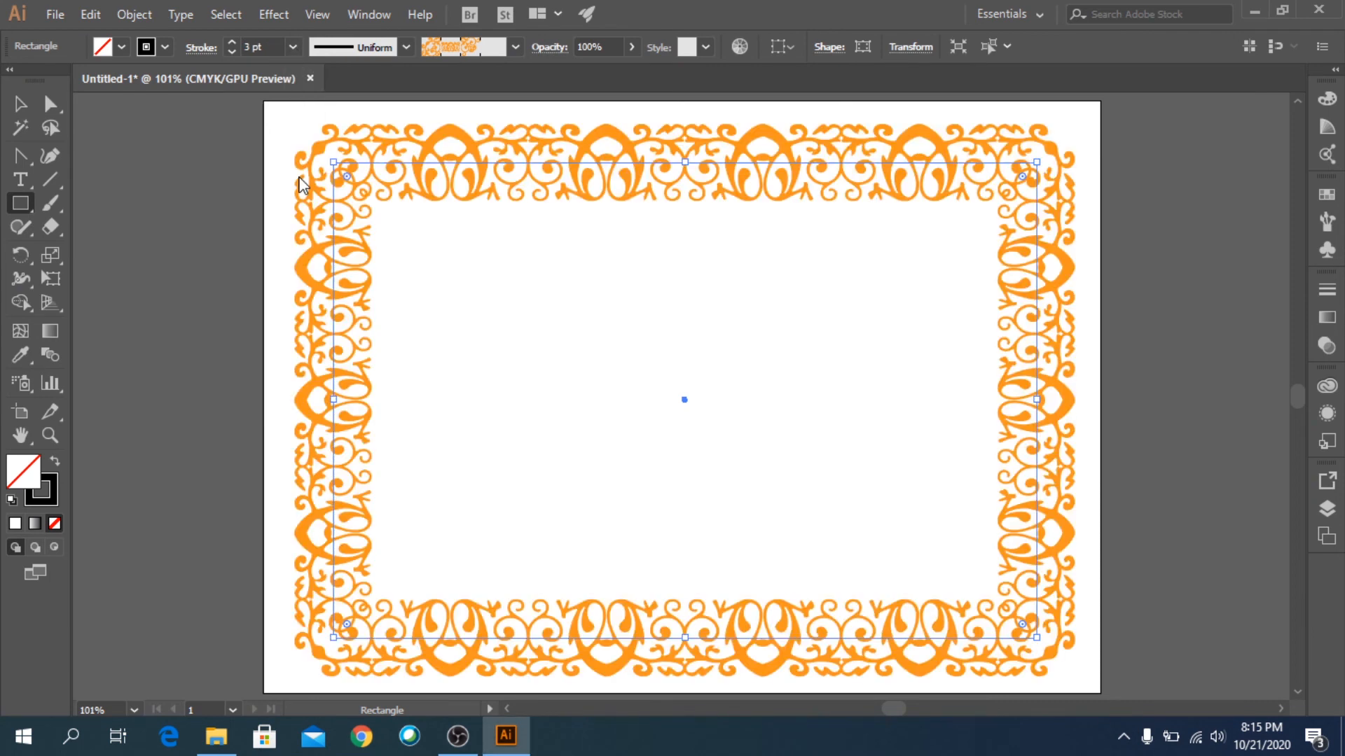
left_click(1224, 318)
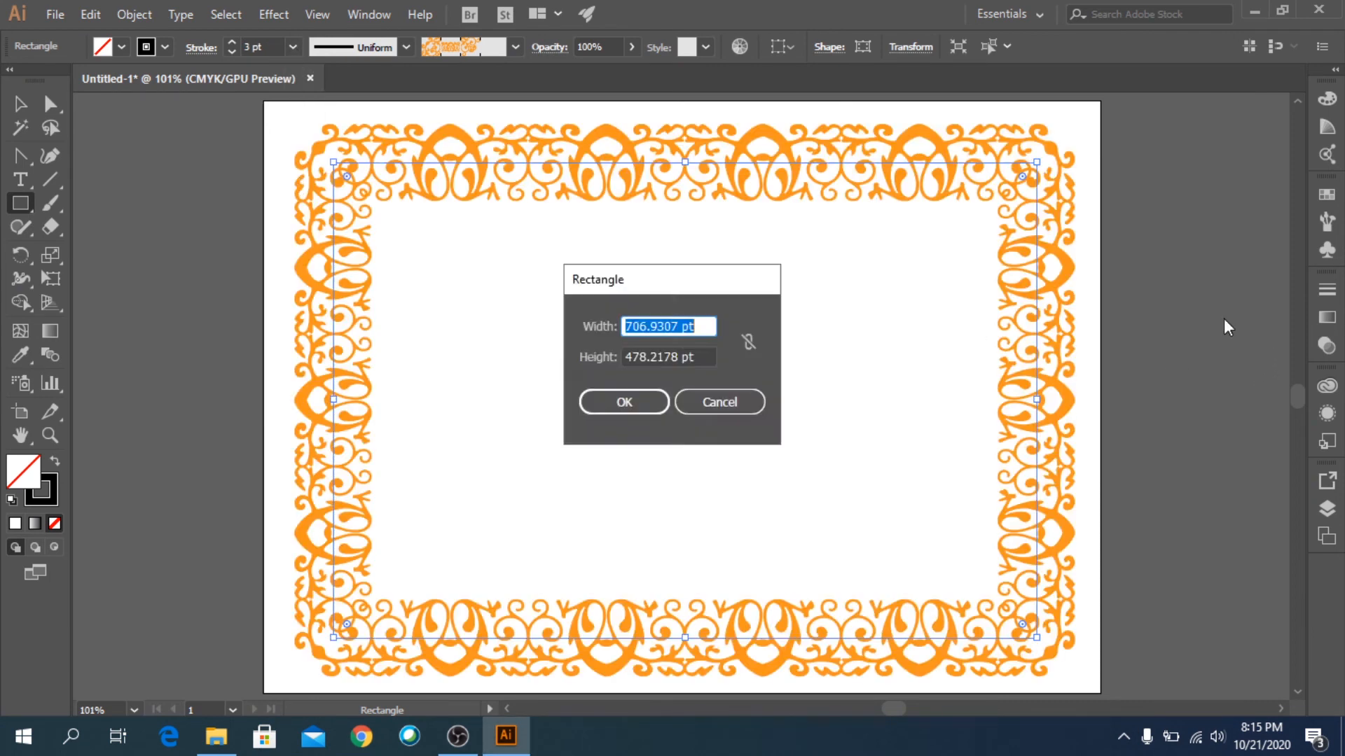
left_click(720, 399)
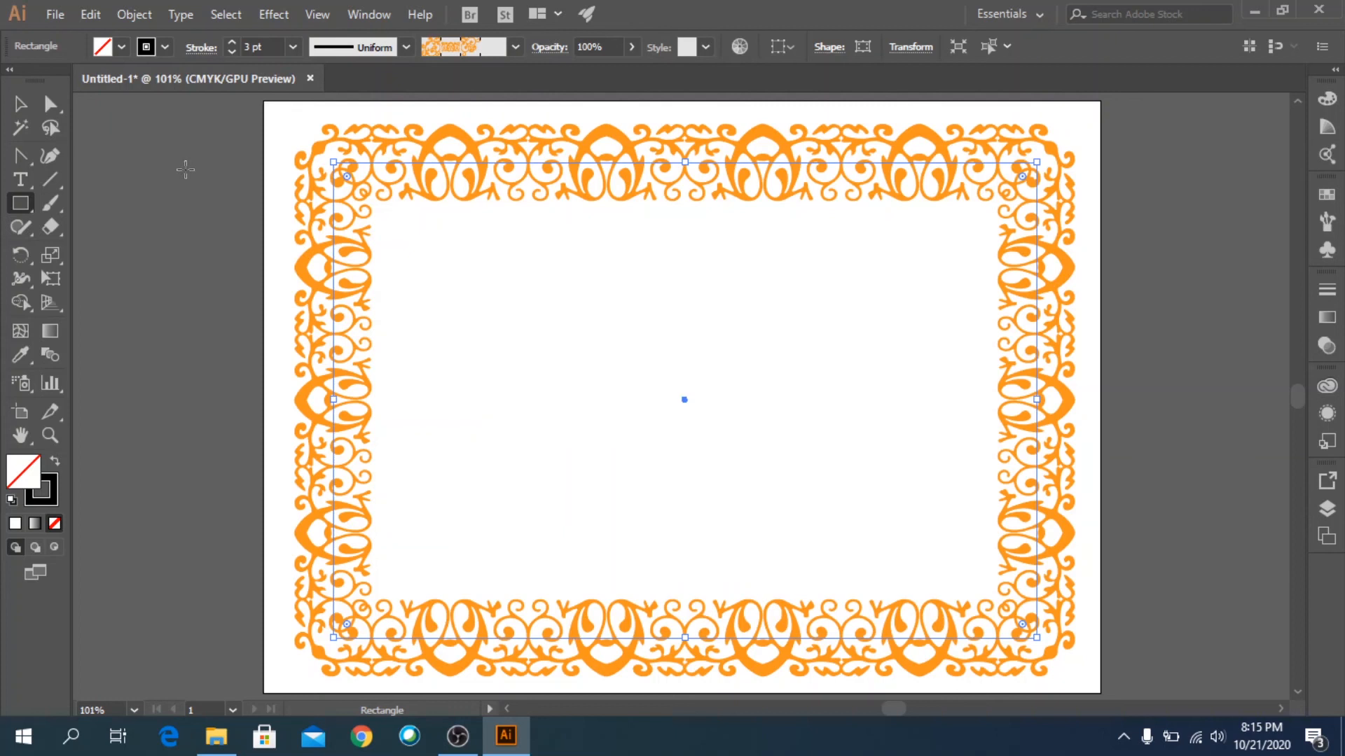
left_click(21, 104)
left_click(129, 186)
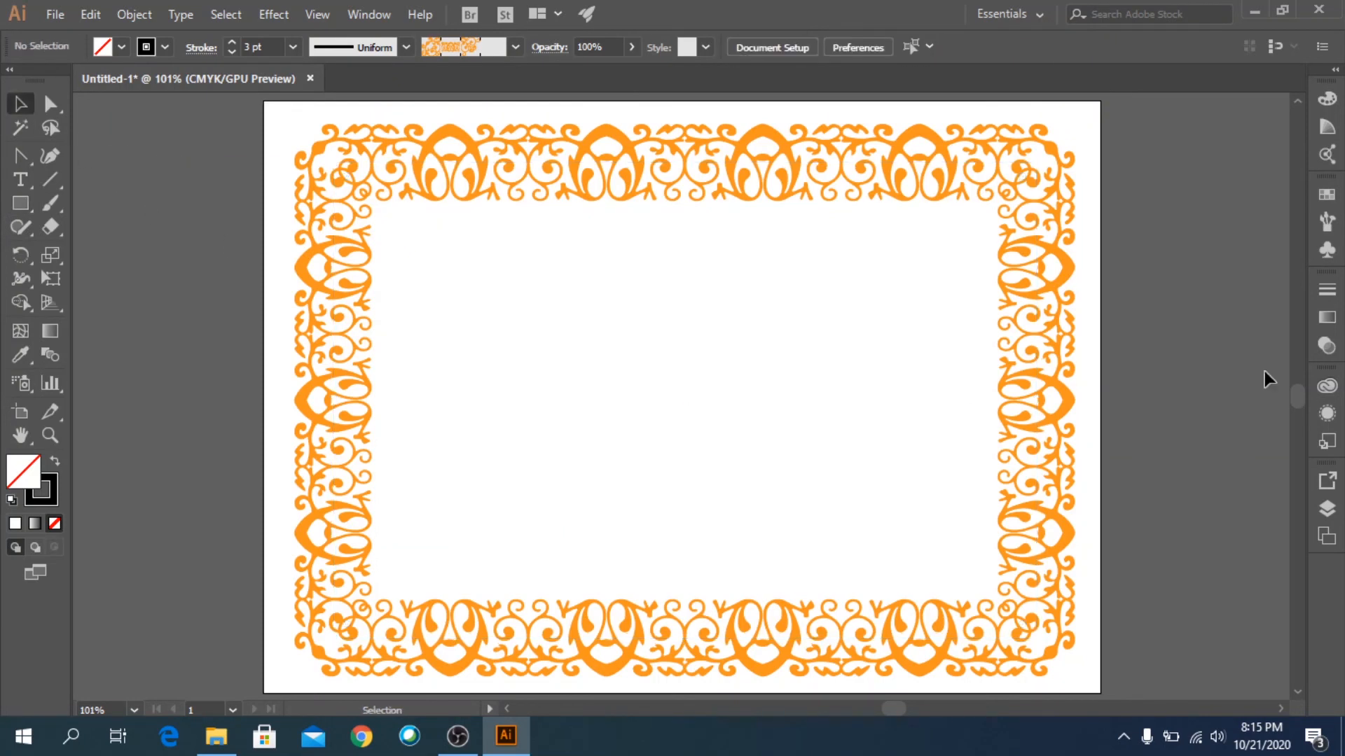
Step: Open the Grunge brushes vector pack library from the Vector Packs brush libraries
left_click(1326, 231)
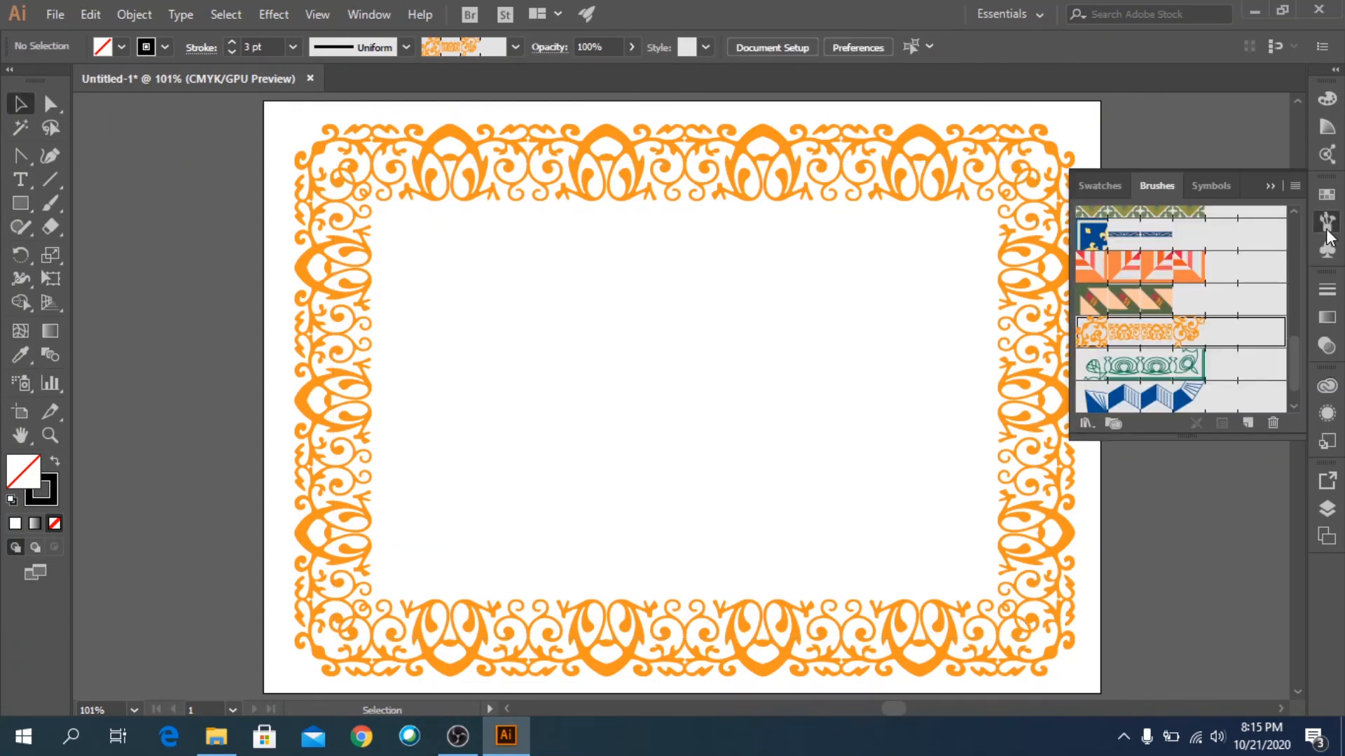
left_click(1298, 186)
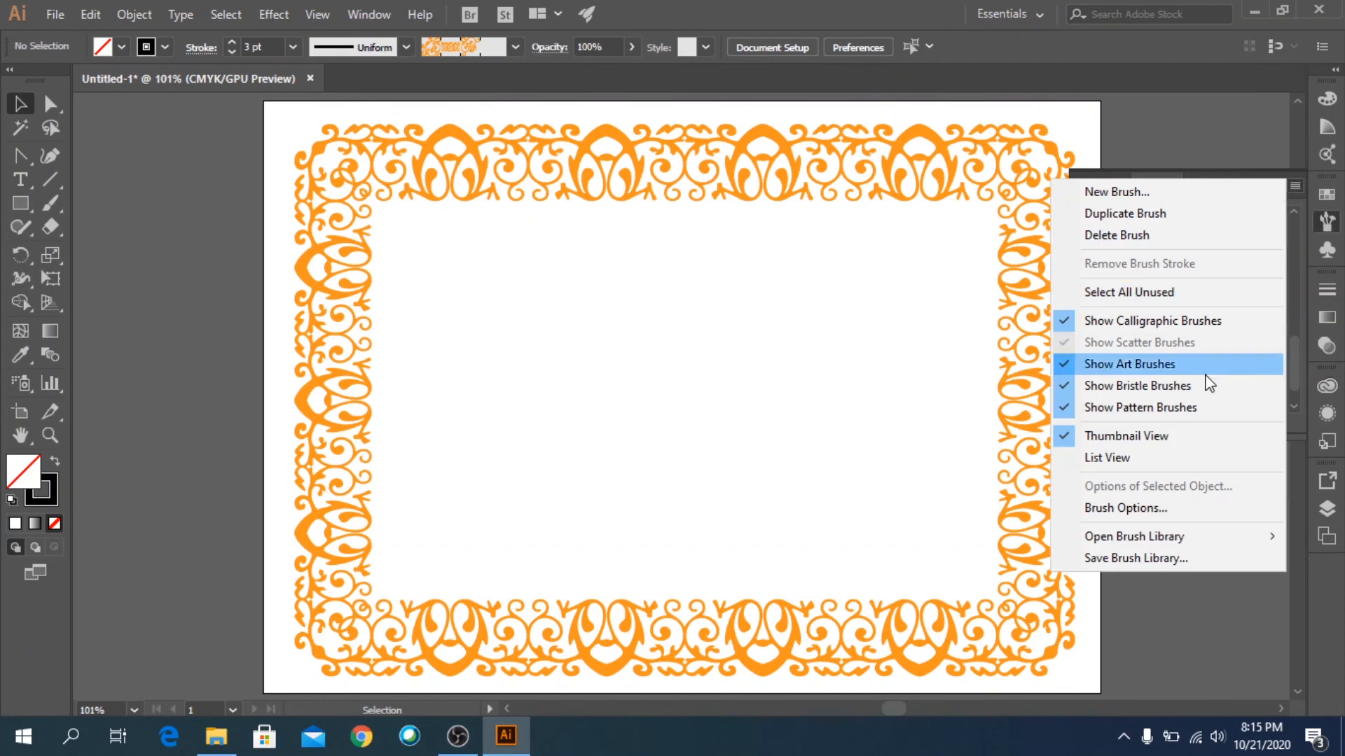
mouse_move(1178, 530)
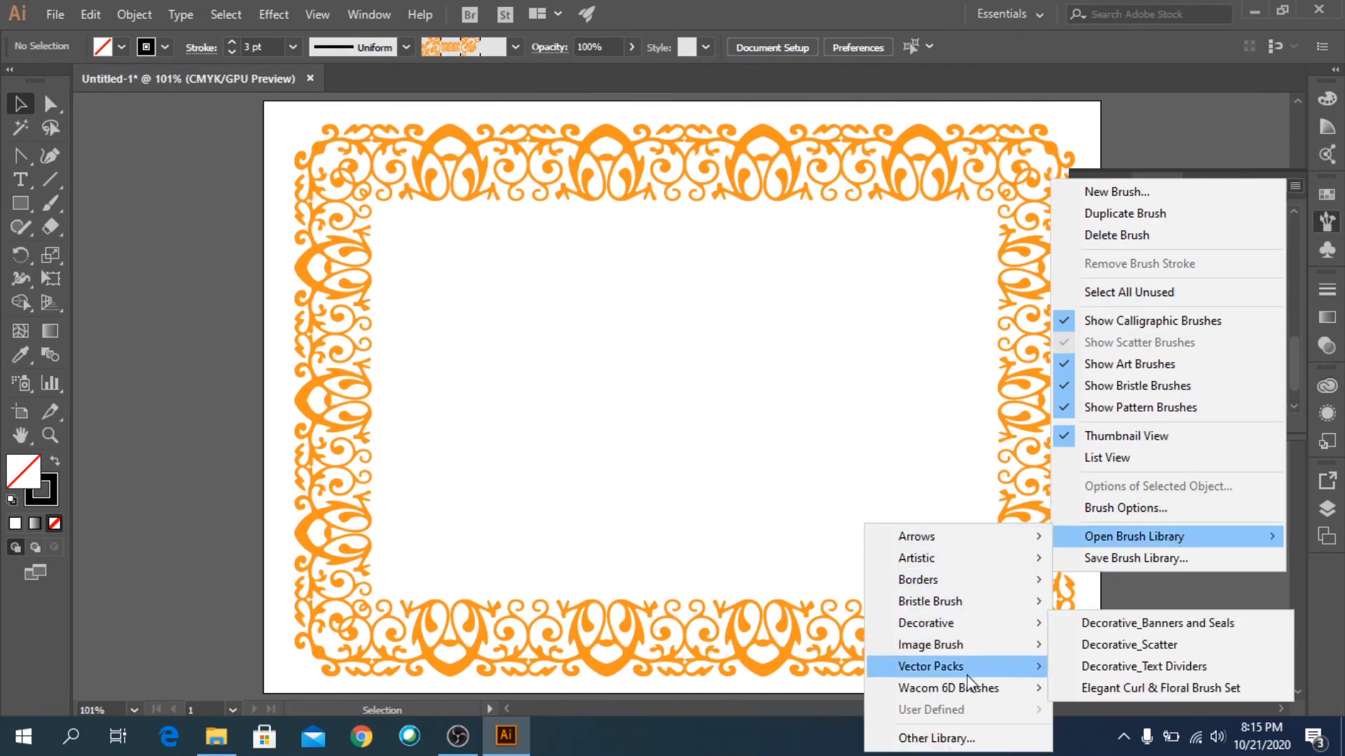
mouse_move(968, 672)
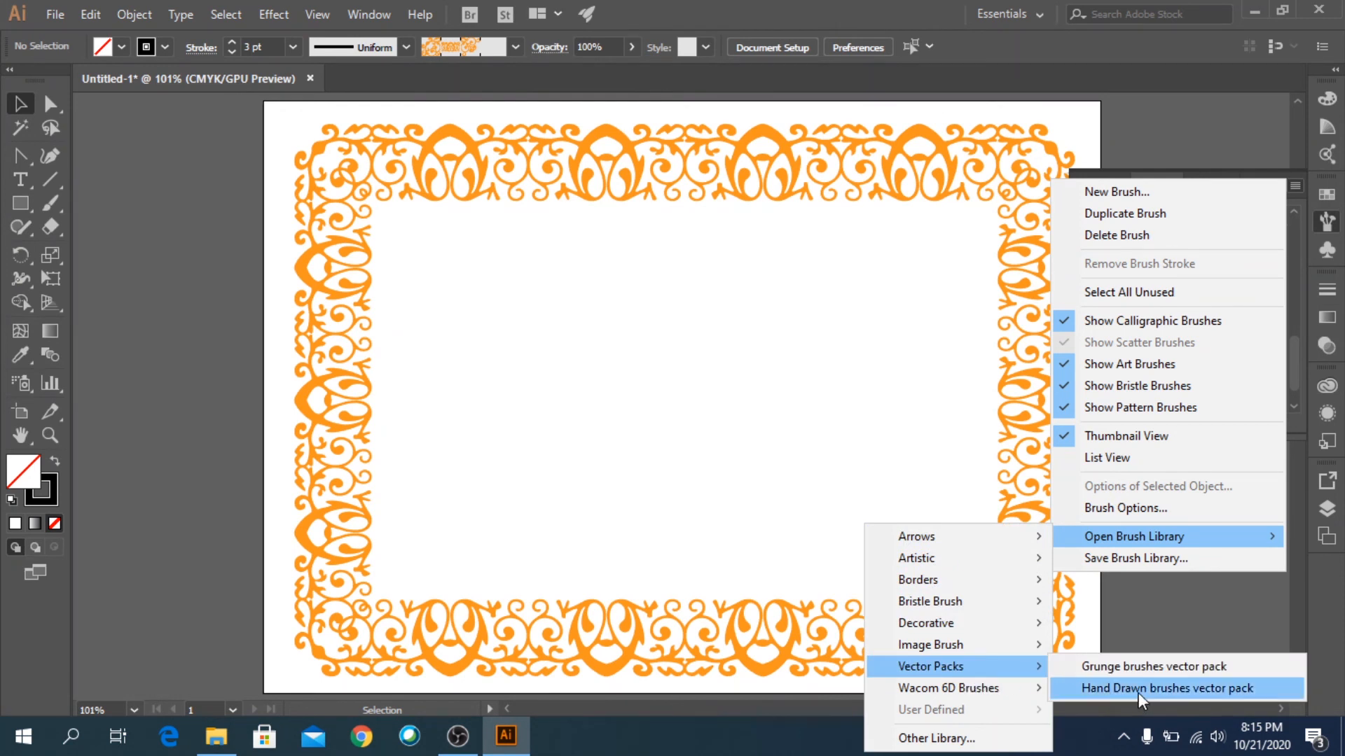
left_click(1155, 670)
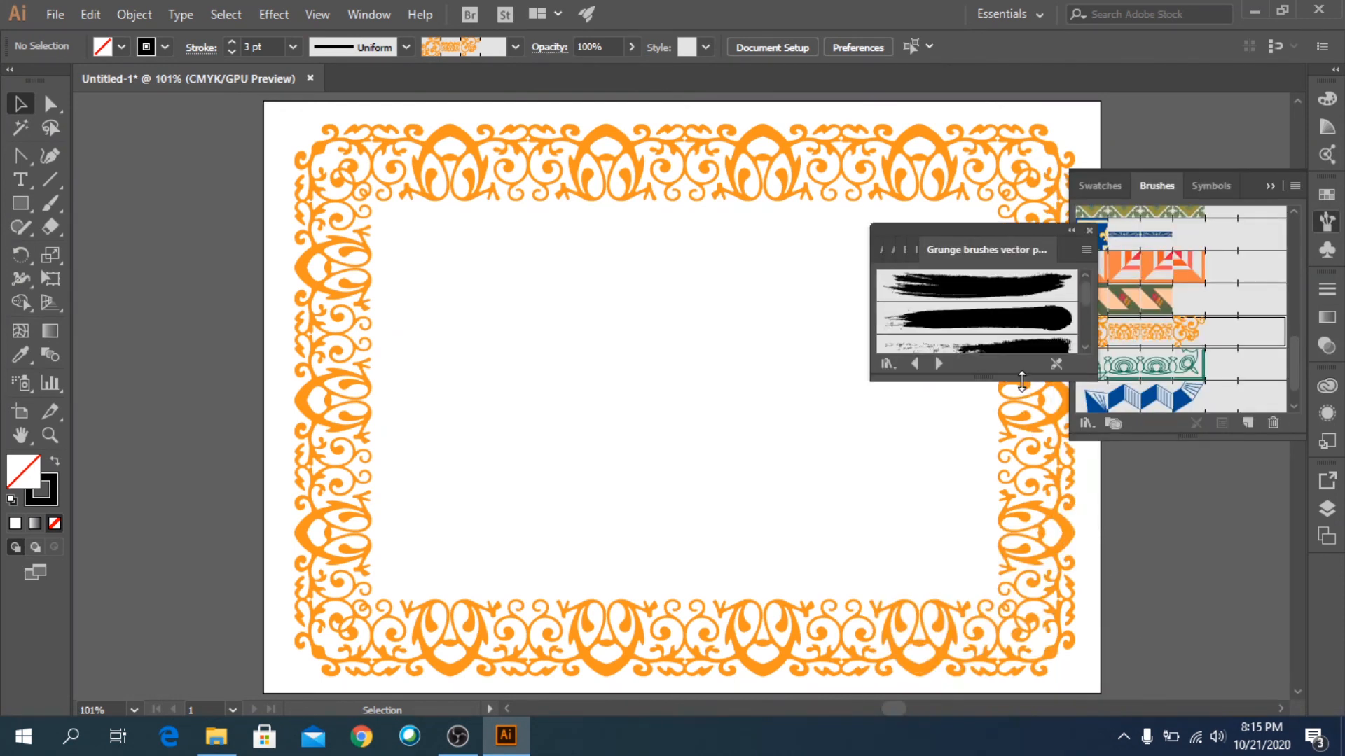
Step: Add the spattered round-ended and the cracked, branching grunge brushes to the document's brushes, and close the Grunge brushes vector pack library
left_click_drag(1022, 380, 1026, 607)
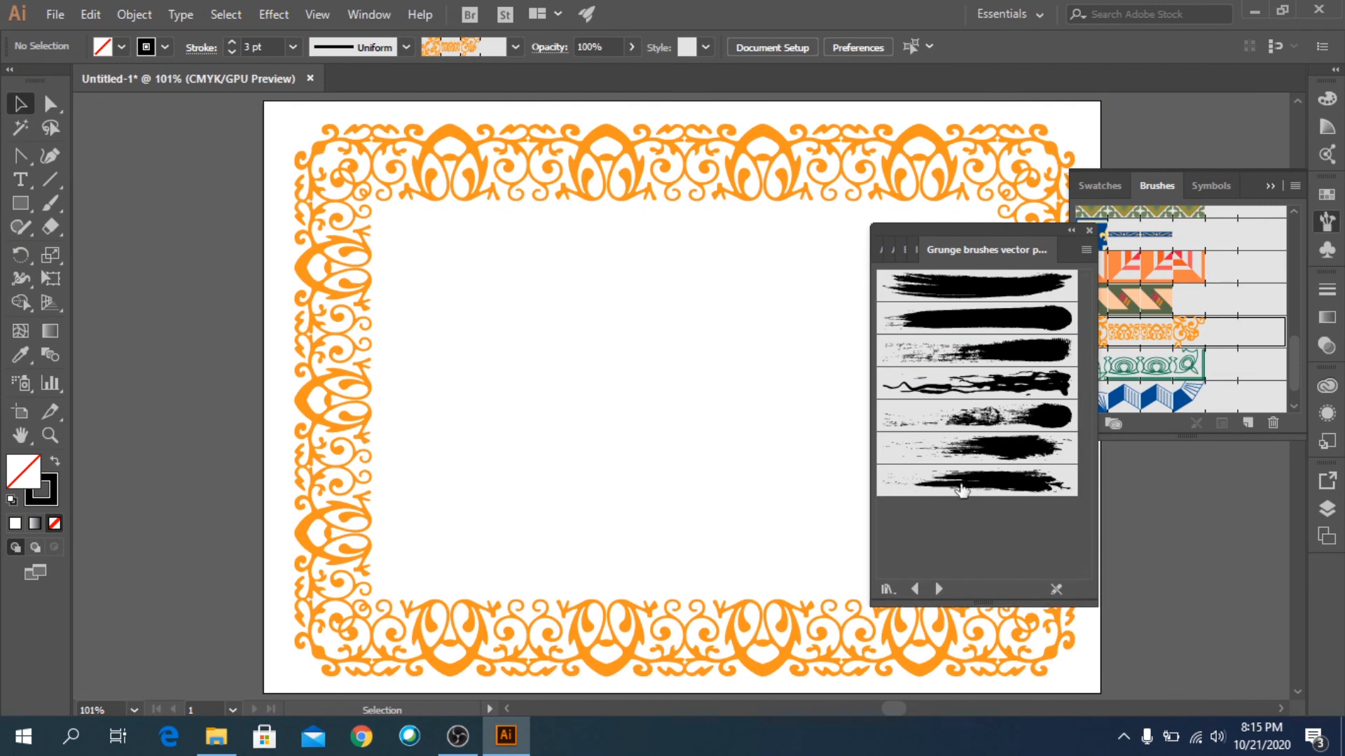
left_click(987, 419)
left_click(994, 382)
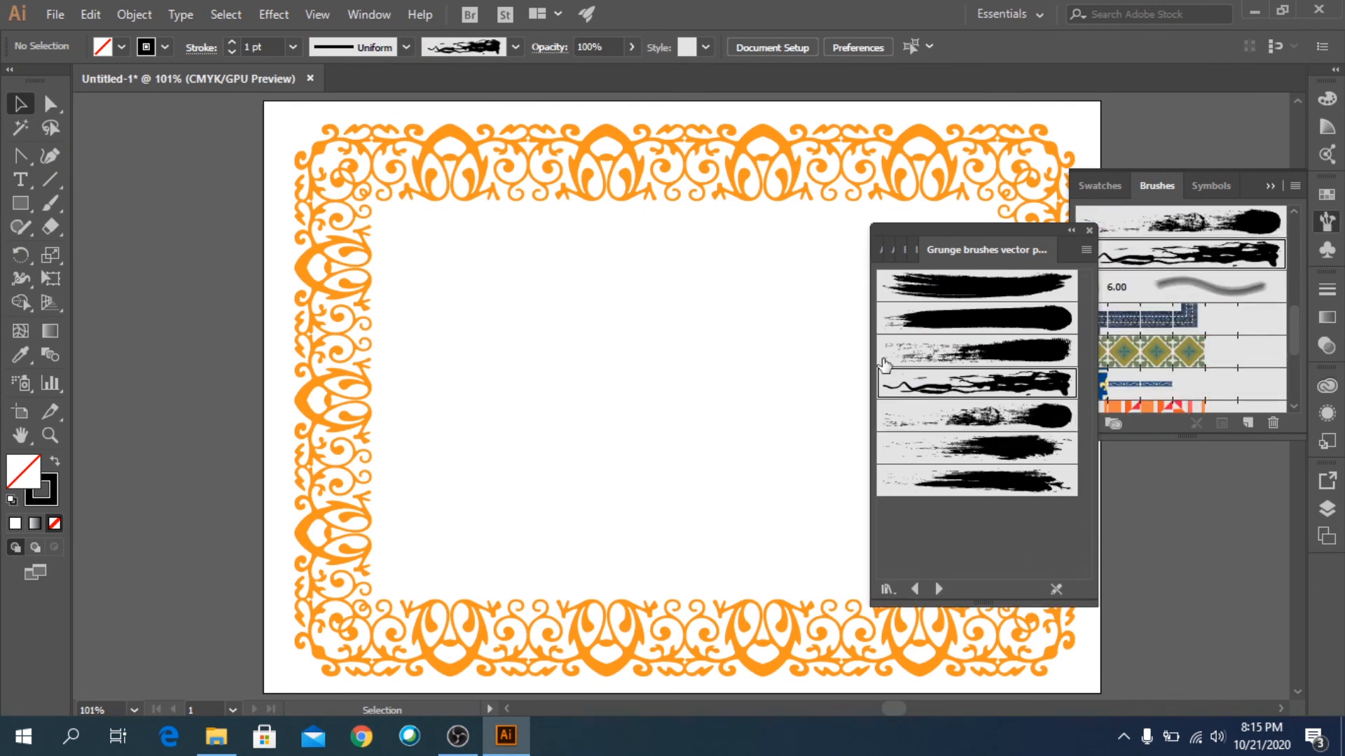
left_click(1090, 230)
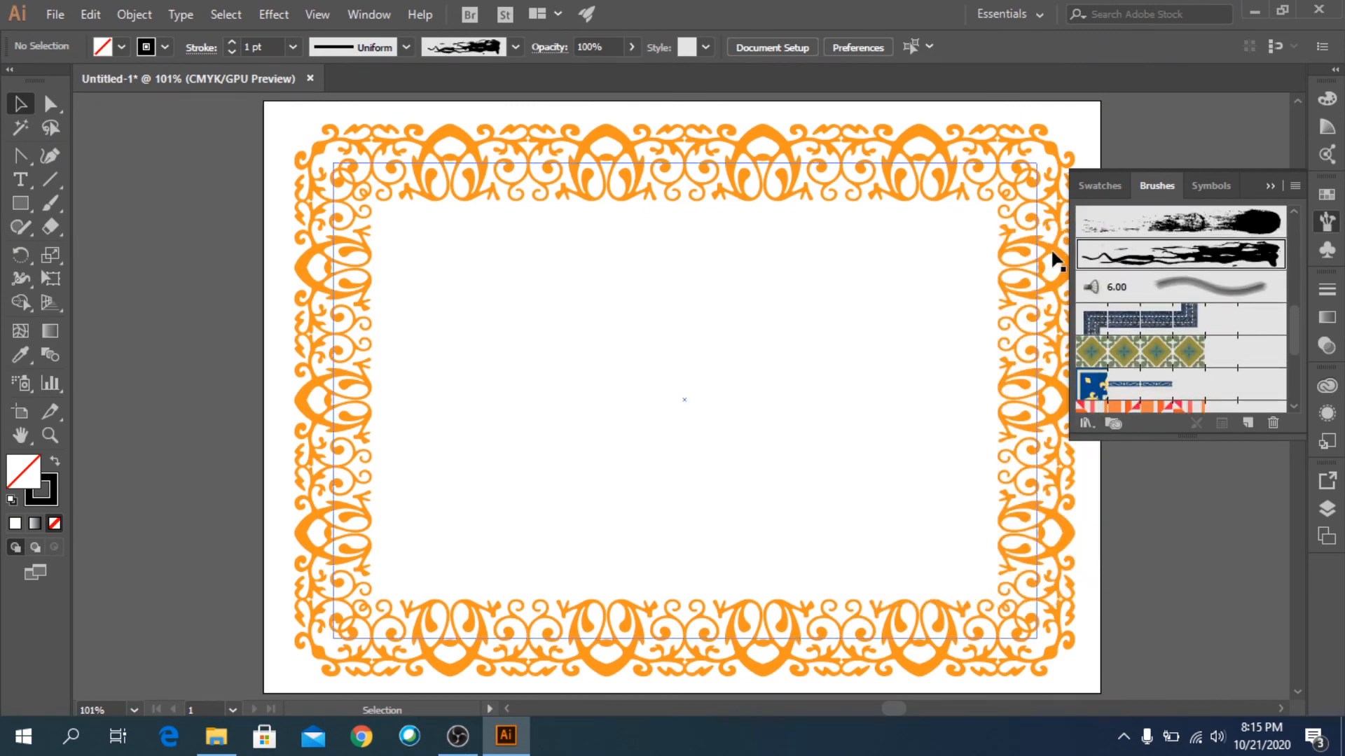
Step: Apply the cracked, branching grunge brush to the rectangle's outline, deselect the rectangle and put the brushes list away
left_click(1005, 158)
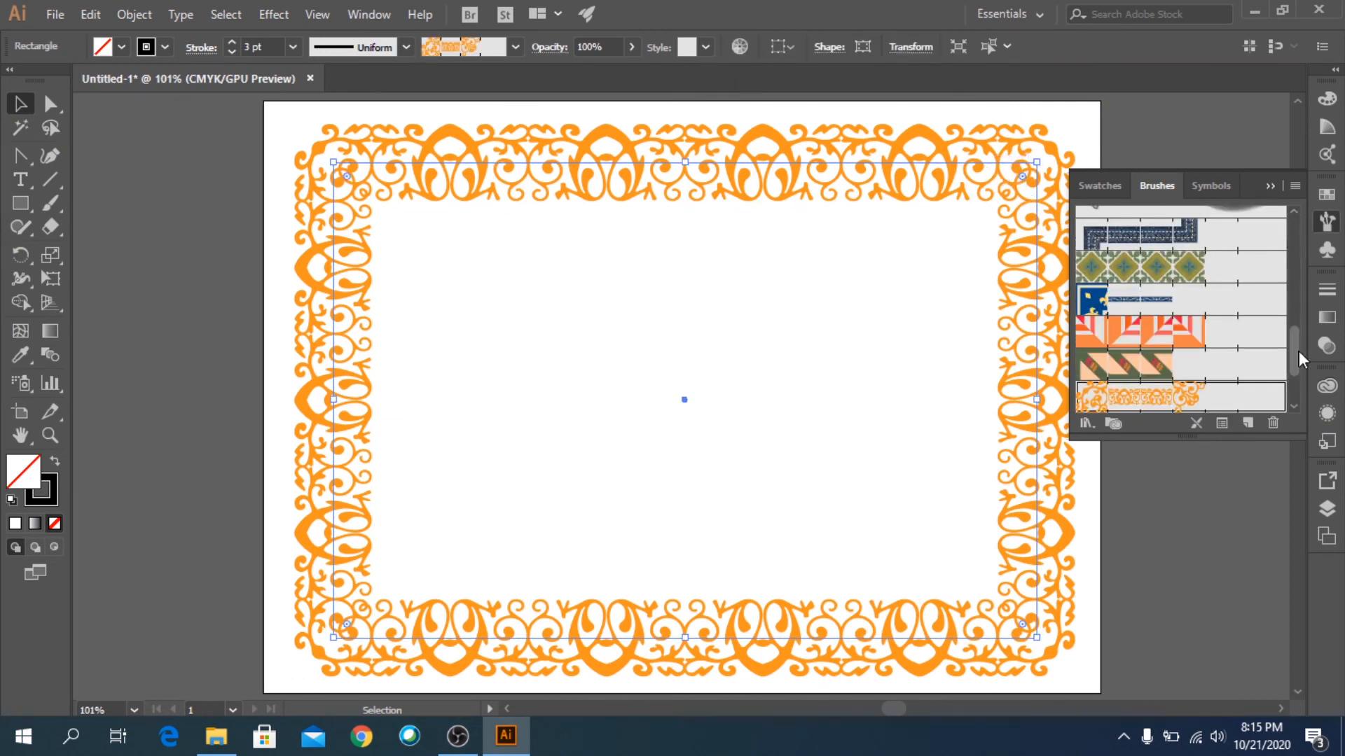
mouse_move(1299, 351)
left_mouse_down()
mouse_move(1296, 397)
mouse_move(1299, 306)
left_mouse_up()
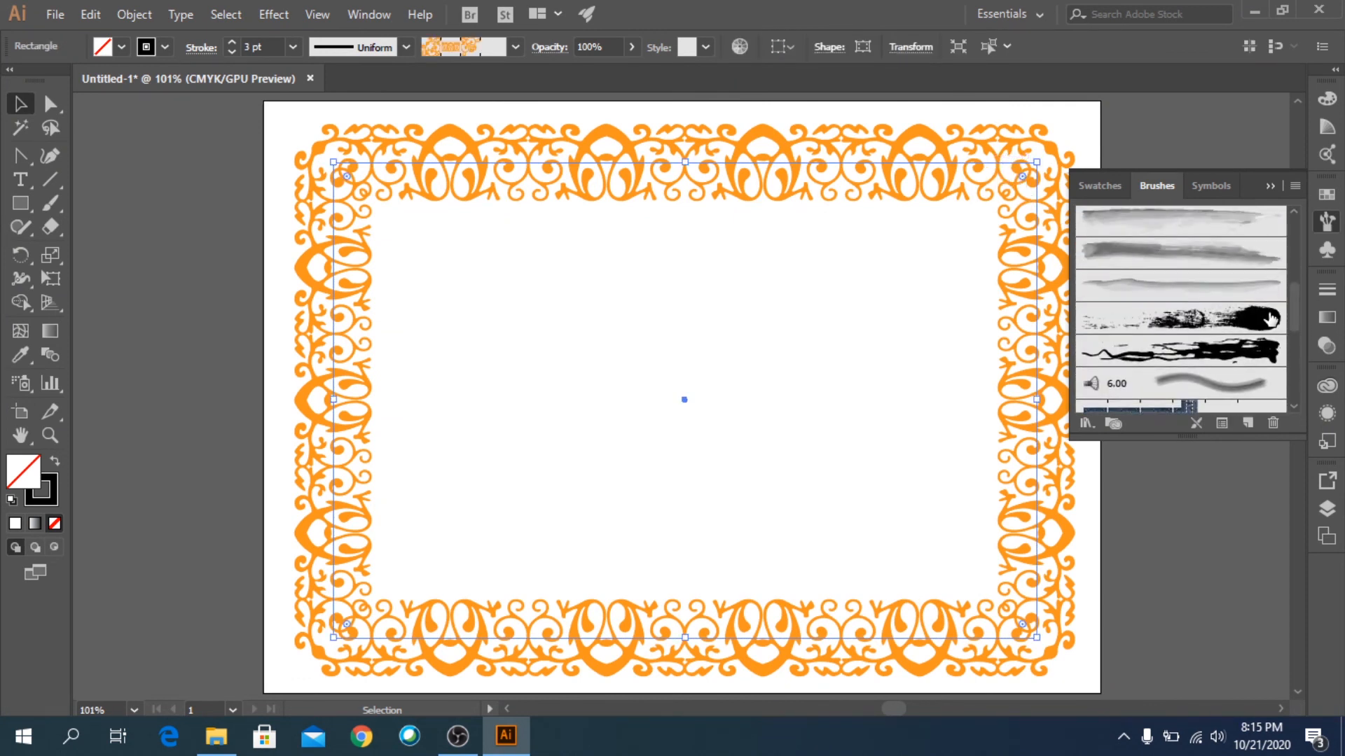
left_click(1245, 358)
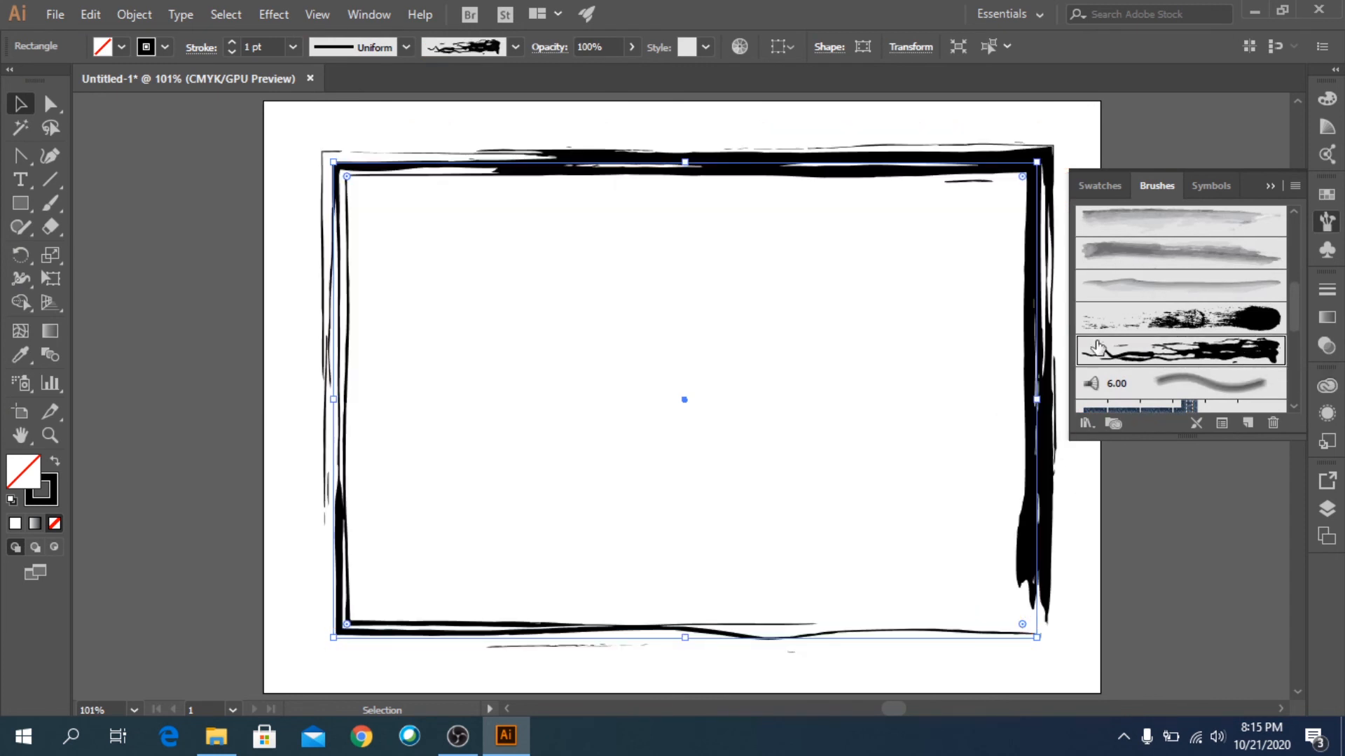
left_click(1174, 502)
left_click(1271, 187)
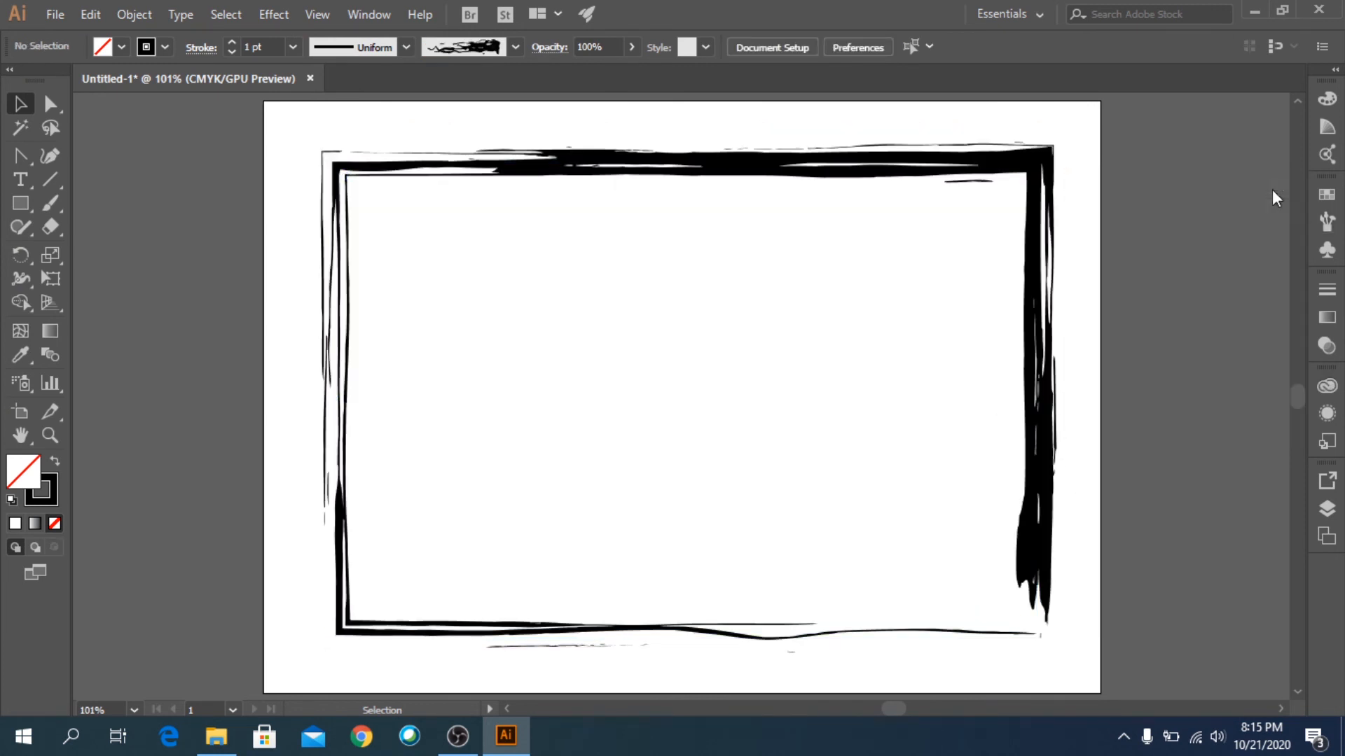